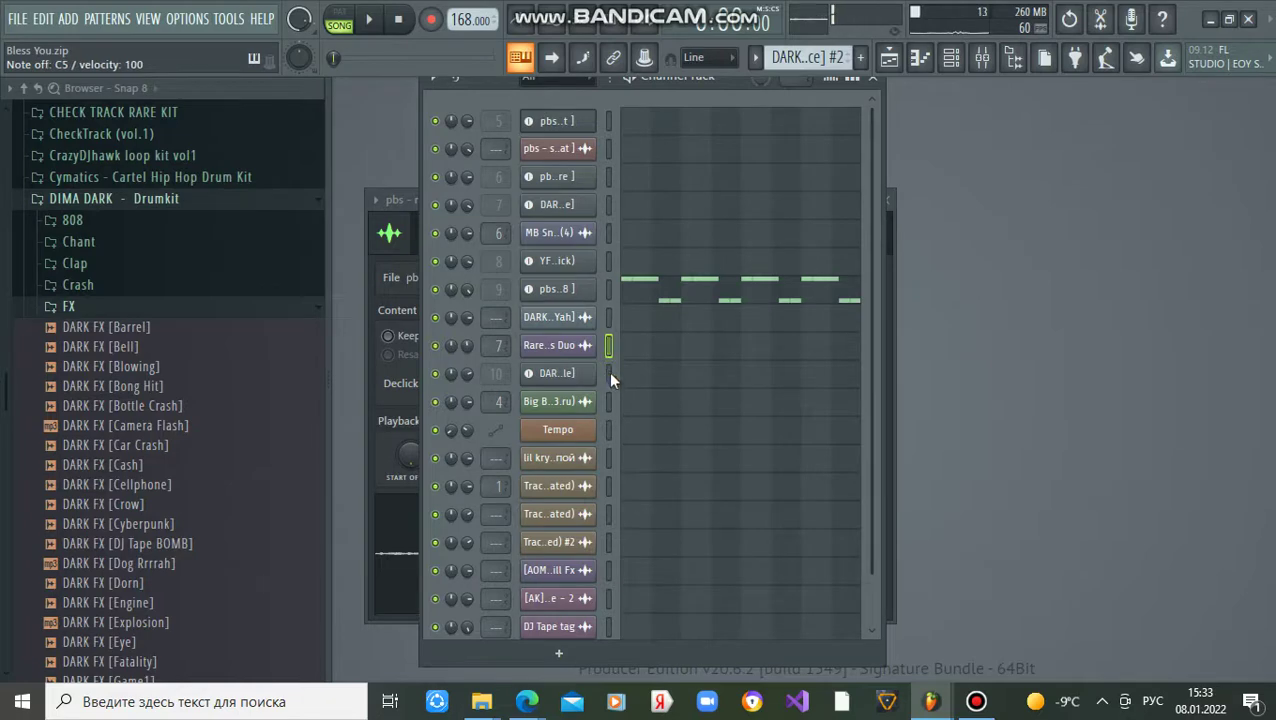
- Audition channels in the channel rack from the DARK OpenHat down to the DJ Tape tag
{"action": "left_click", "coordinate": [608, 373]}
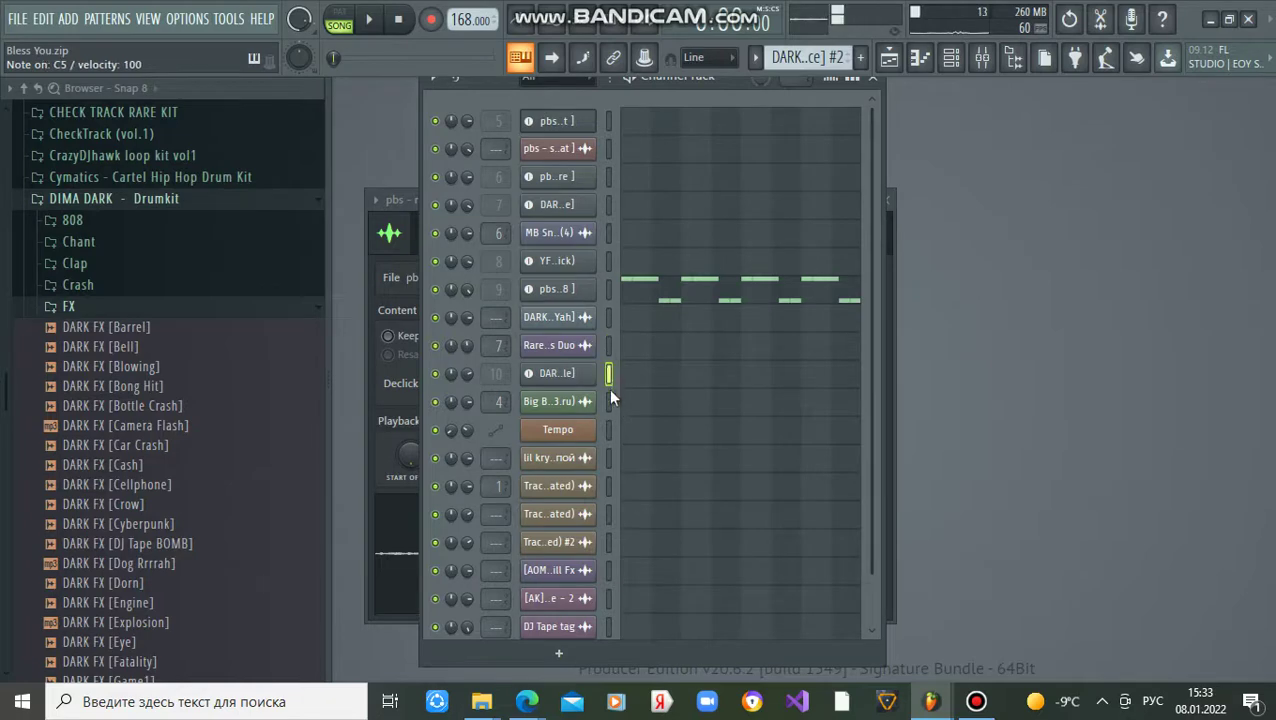
{"action": "left_click", "coordinate": [609, 484]}
{"action": "scroll", "coordinate": [608, 539], "scroll_direction": "down", "scroll_amount": 1}
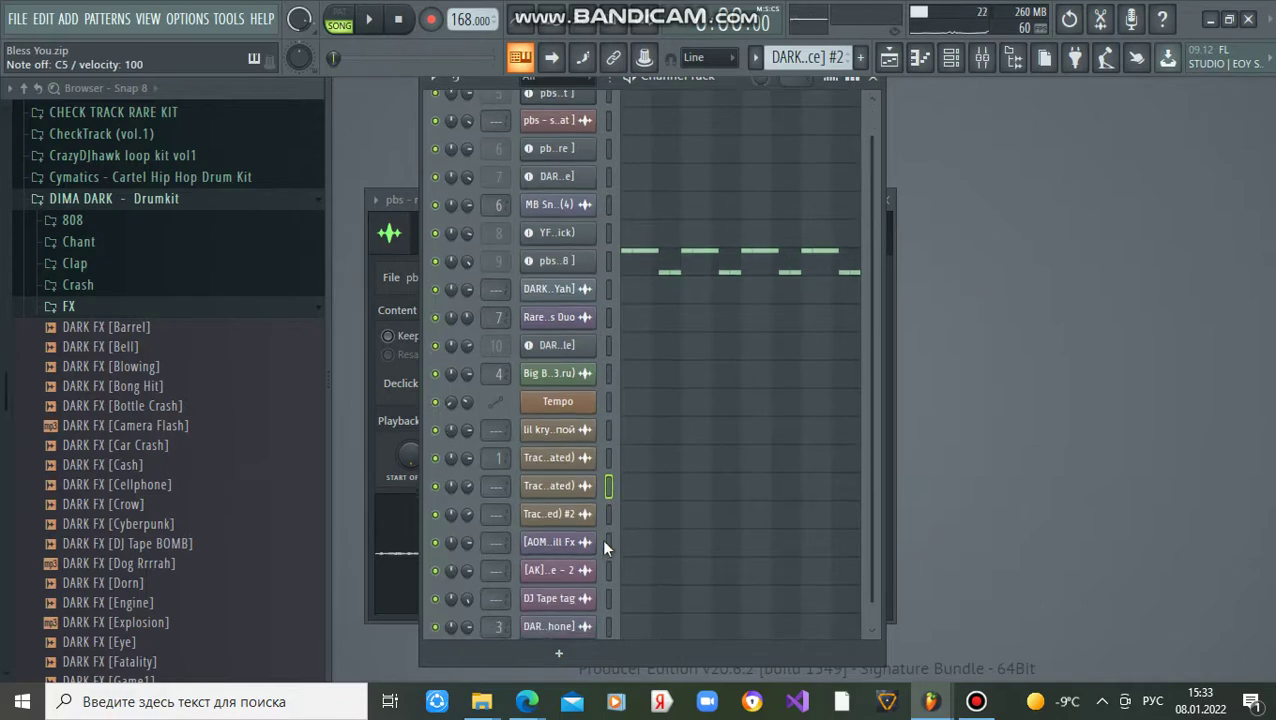
{"action": "left_click", "coordinate": [607, 542]}
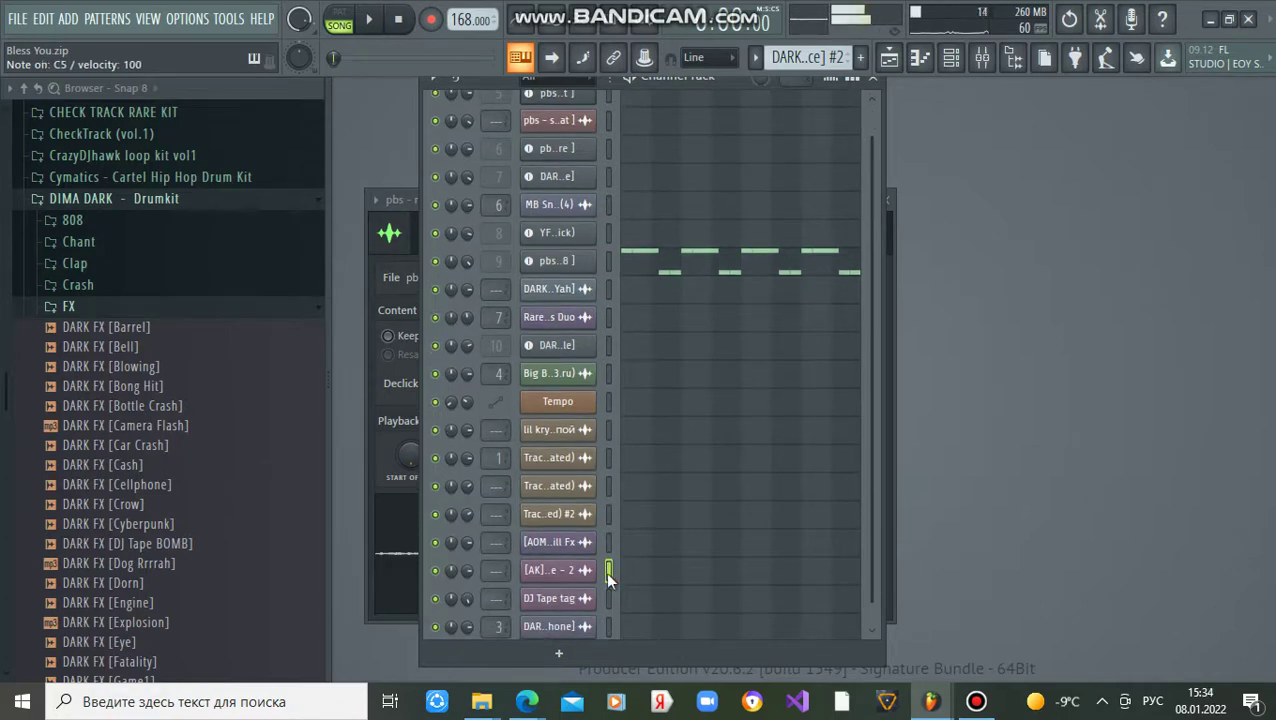
{"action": "scroll", "coordinate": [646, 567], "scroll_direction": "down", "scroll_amount": 1}
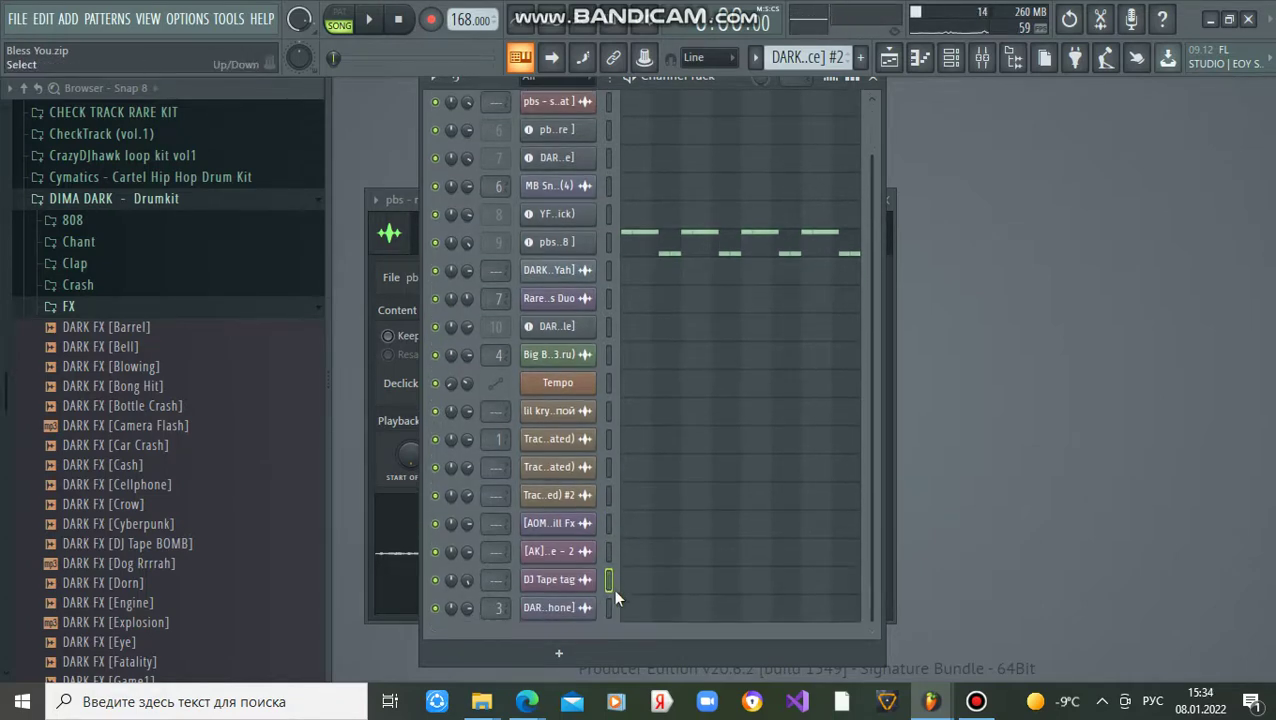
- Close the channel rack and the sampler window and bring up the playlist
{"action": "left_click", "coordinate": [868, 75]}
{"action": "left_click", "coordinate": [887, 200]}
{"action": "left_click", "coordinate": [900, 58]}
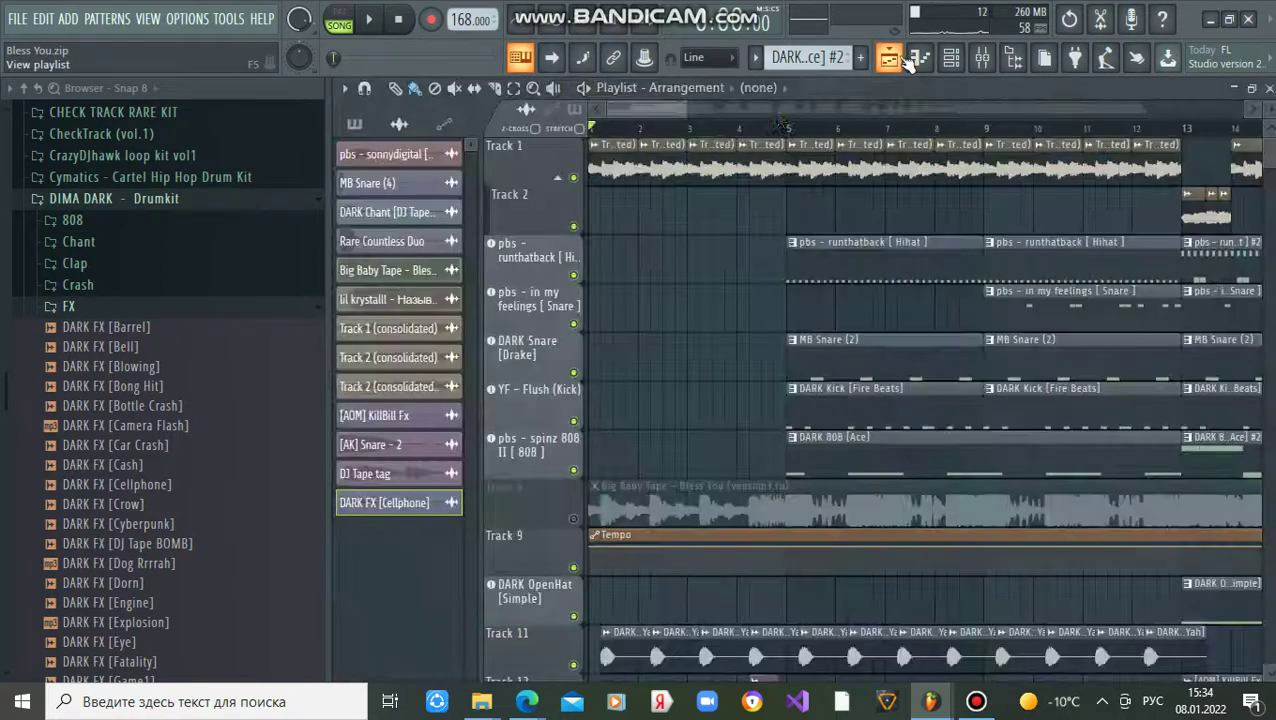
- Solo Track 1 in the playlist and play the melody from the start
{"action": "scroll", "coordinate": [636, 112], "scroll_direction": "up", "scroll_amount": 4}
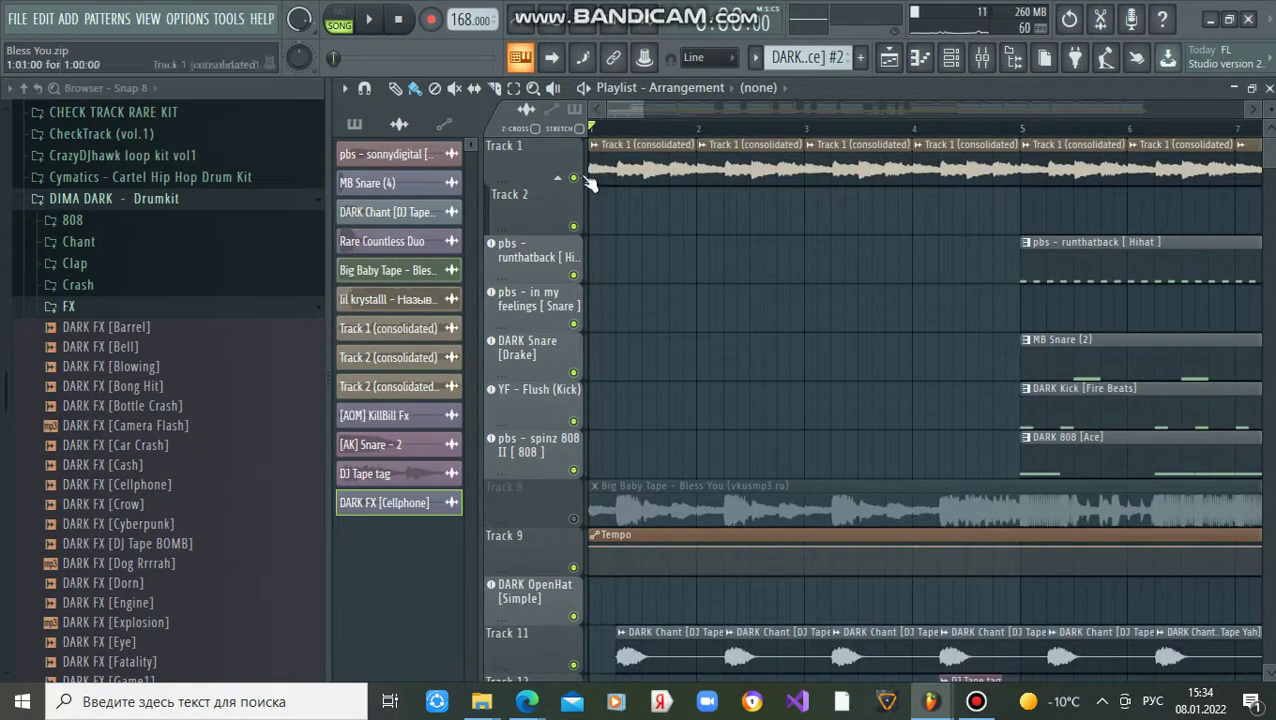
{"action": "right_click", "coordinate": [574, 177]}
{"action": "key", "text": "space"}
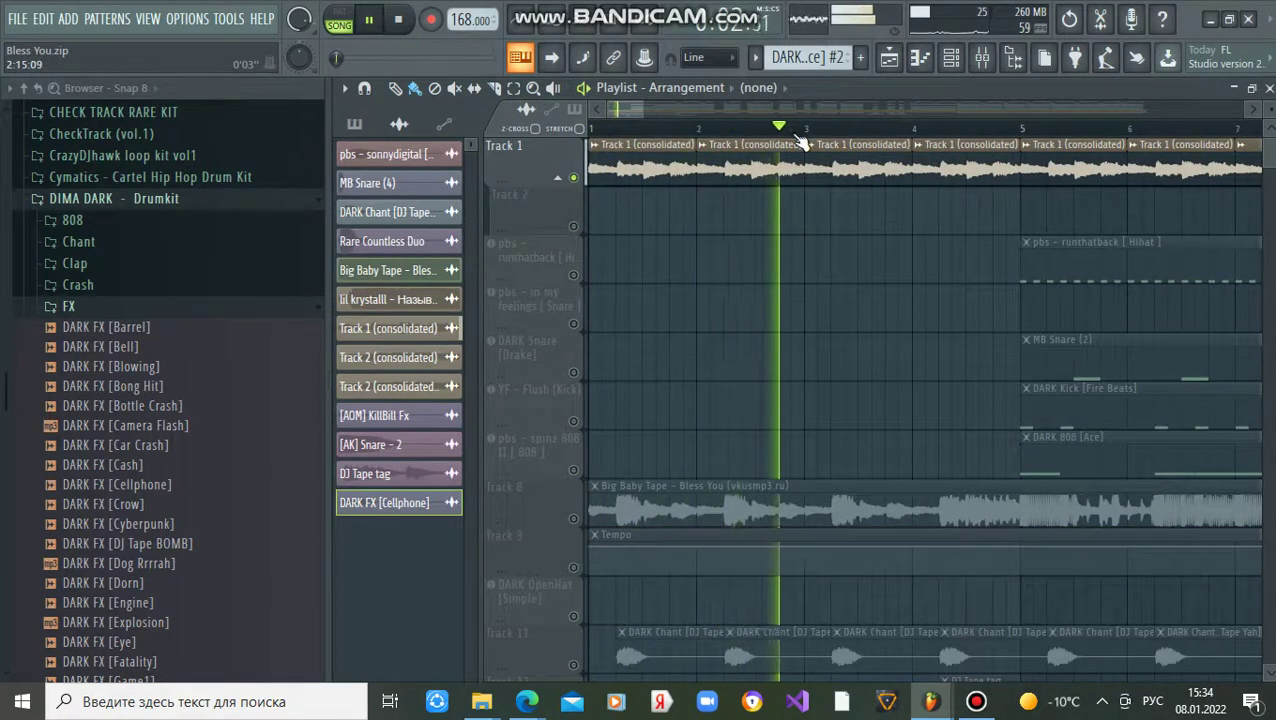
{"action": "key", "text": "space"}
{"action": "scroll", "coordinate": [720, 131], "scroll_direction": "down", "scroll_amount": 5}
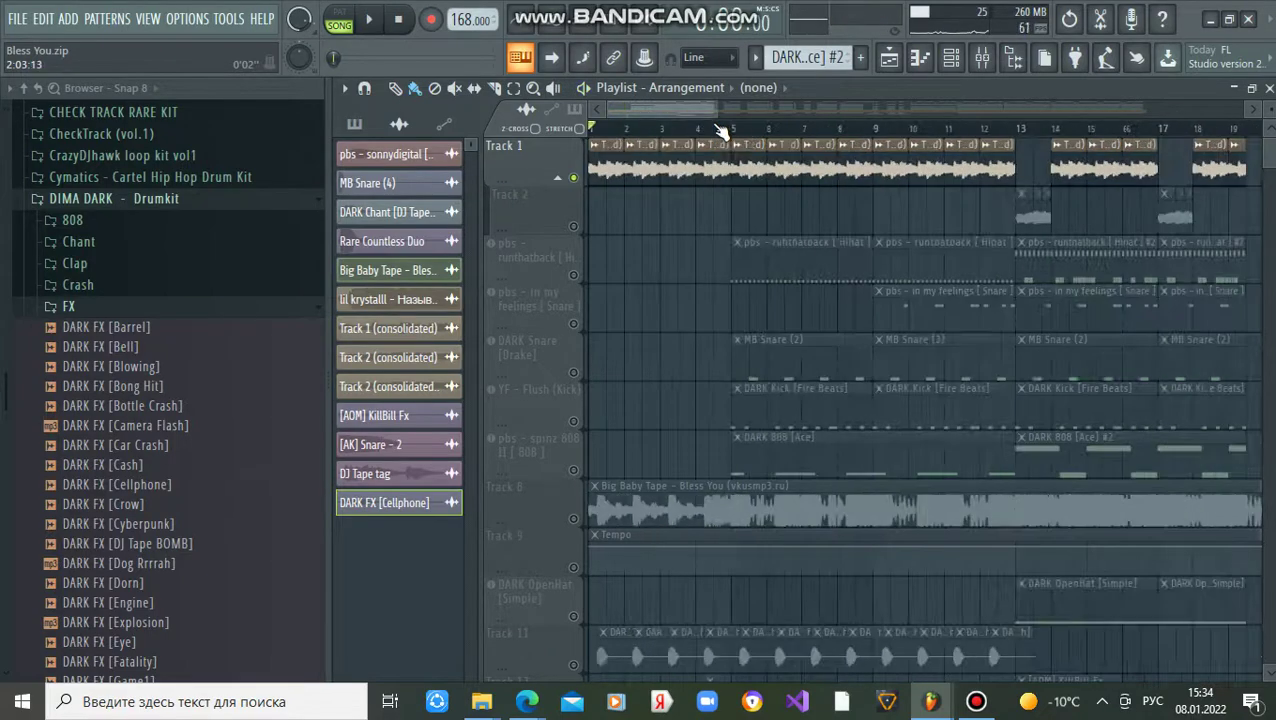
- Enable Track 2 alongside Track 1 and play the arrangement around bar 13 to hear the melody variation
{"action": "scroll", "coordinate": [874, 131], "scroll_direction": "up", "scroll_amount": 5}
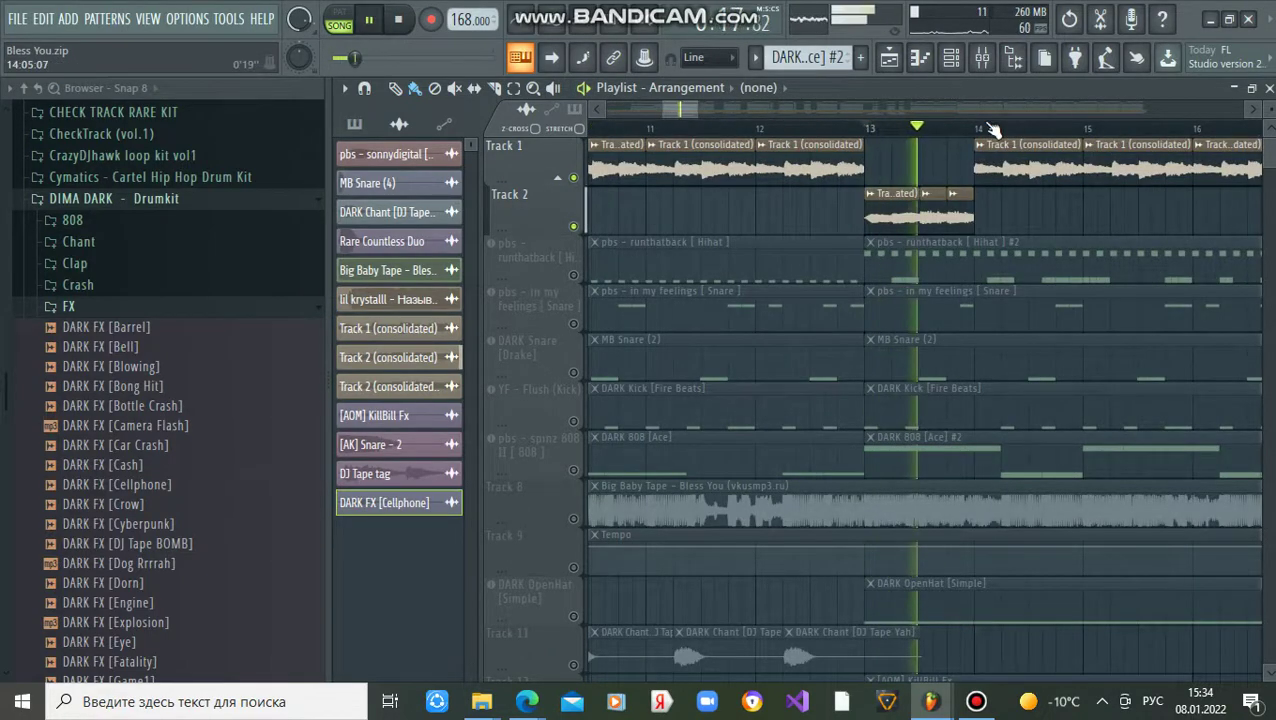
{"action": "scroll", "coordinate": [969, 131], "scroll_direction": "up", "scroll_amount": 2}
{"action": "scroll", "coordinate": [965, 131], "scroll_direction": "down", "scroll_amount": 5}
{"action": "key", "text": "space"}
{"action": "scroll", "coordinate": [787, 116], "scroll_direction": "up", "scroll_amount": 3}
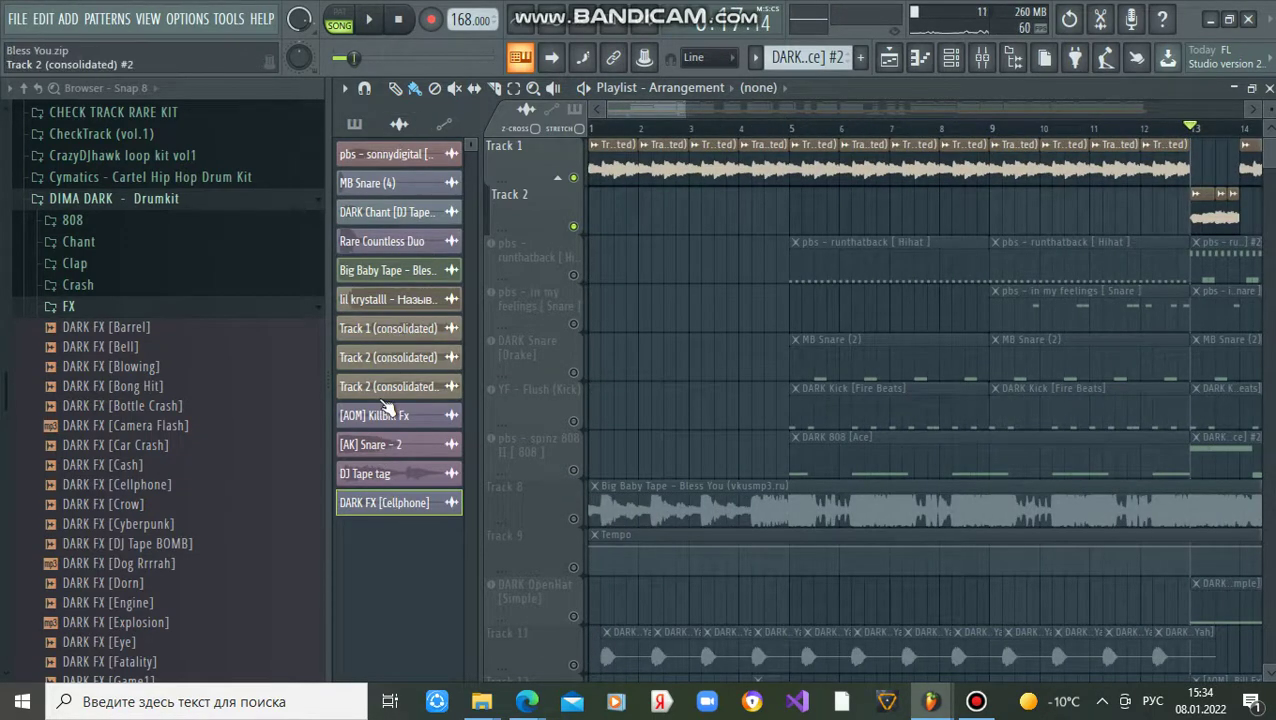
- Audition the lil krystalll sample on a soloed Track 2, including the part near bar 9, and delete the clip
{"action": "left_click_drag", "start_coordinate": [430, 307], "coordinate": [591, 217]}
{"action": "right_click", "coordinate": [579, 227]}
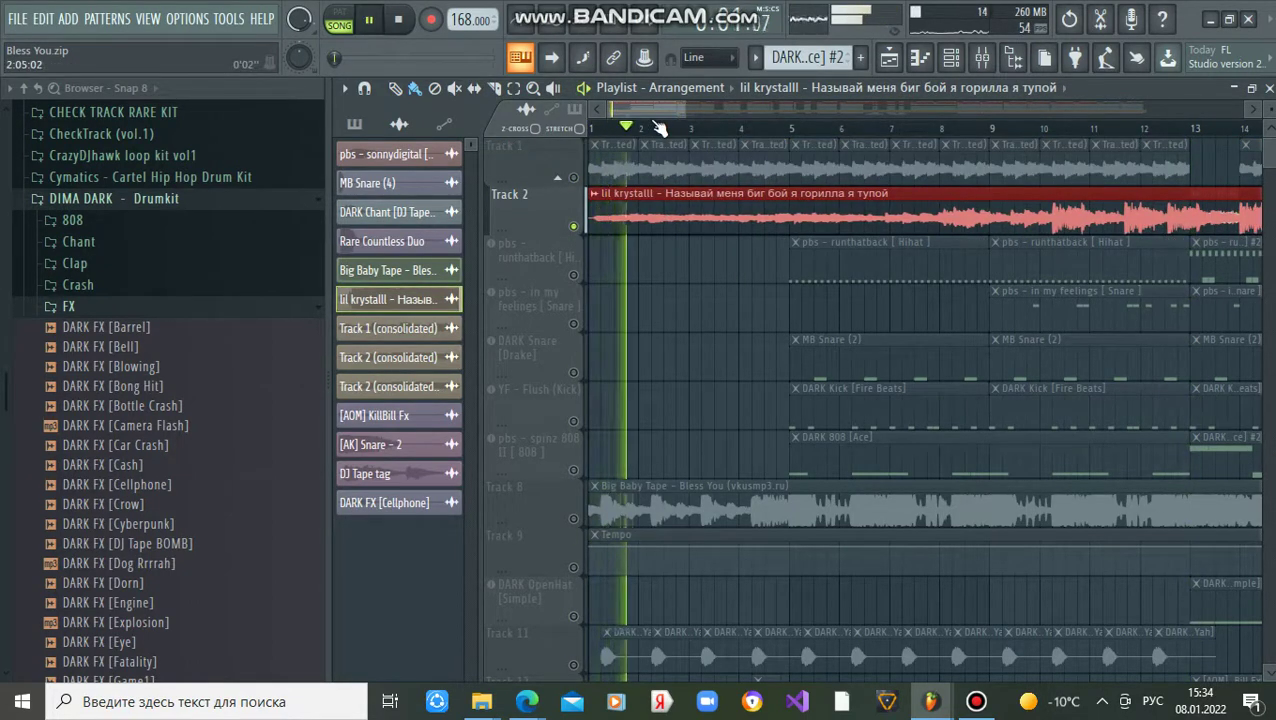
{"action": "scroll", "coordinate": [658, 126], "scroll_direction": "up", "scroll_amount": 1}
{"action": "scroll", "coordinate": [660, 128], "scroll_direction": "down", "scroll_amount": 1}
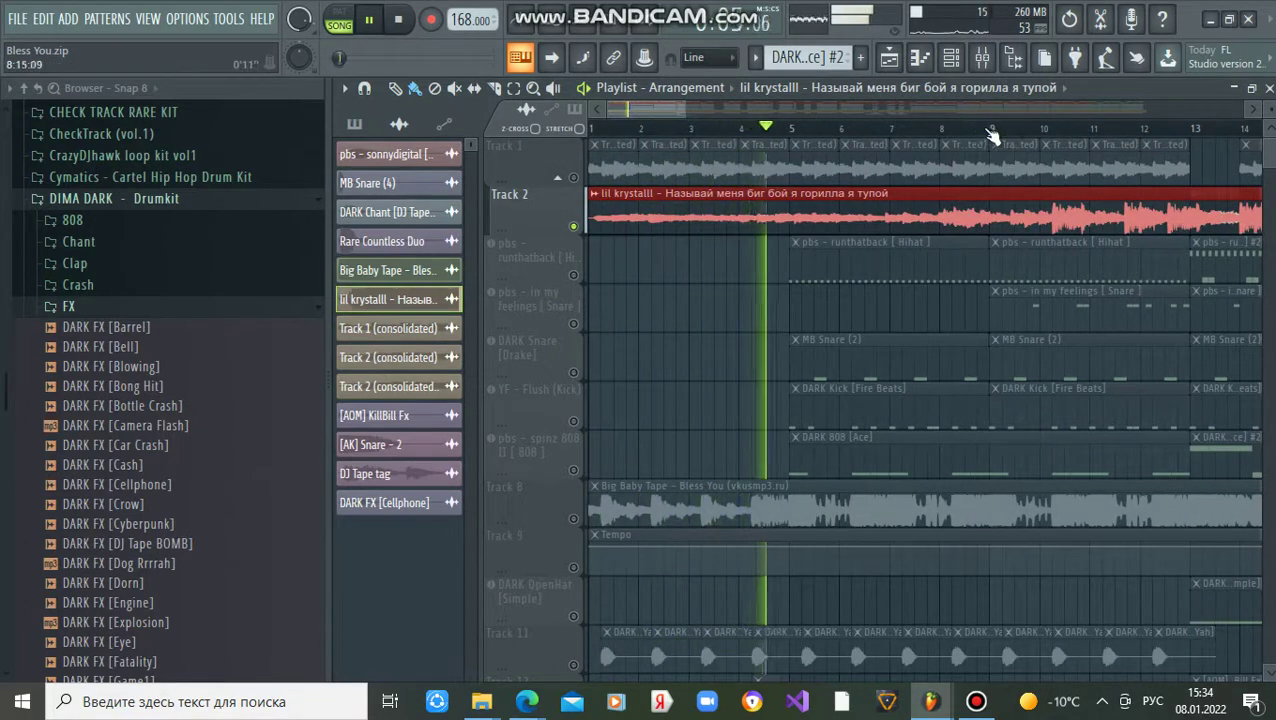
{"action": "left_click", "coordinate": [980, 129]}
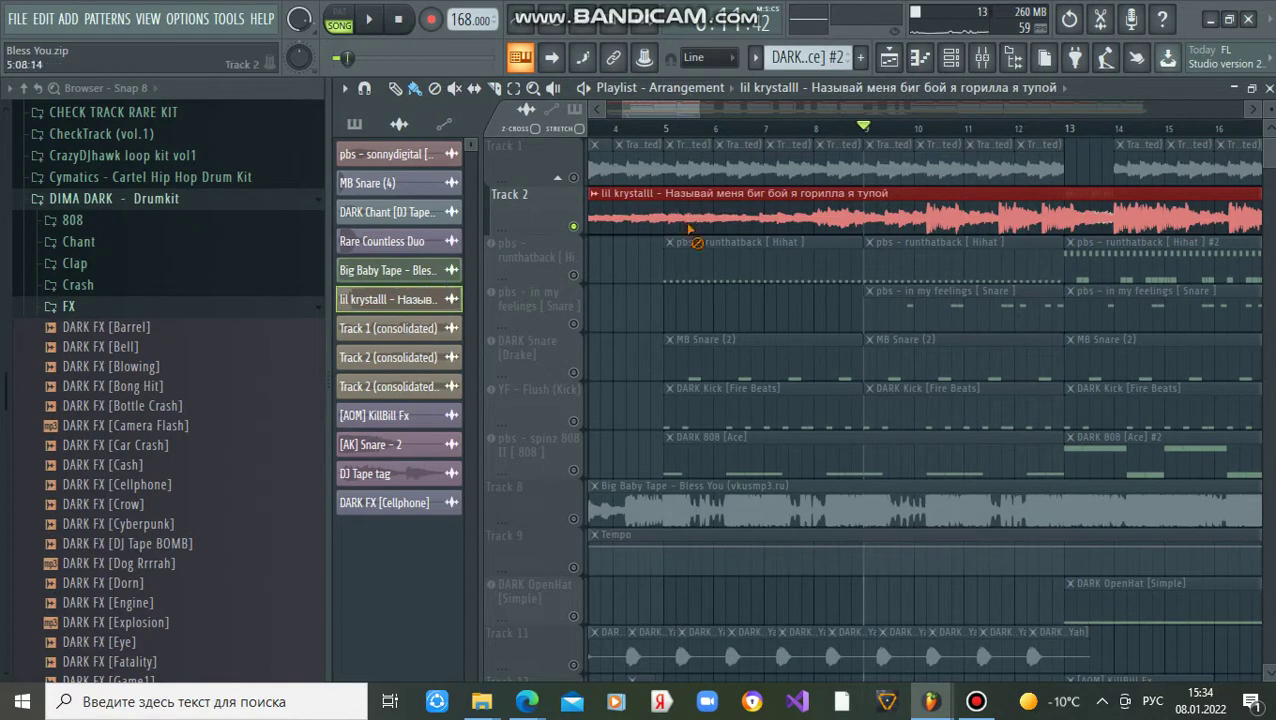
{"action": "right_click", "coordinate": [690, 230]}
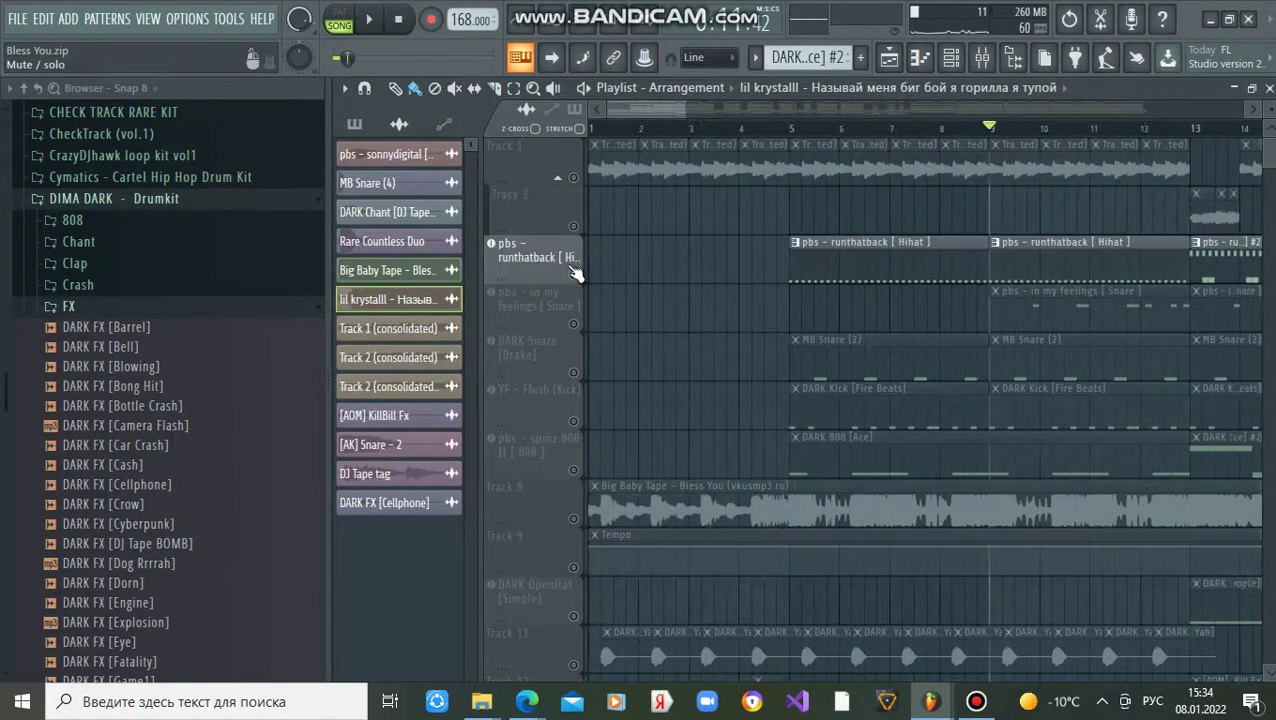
- Open the runthatback Hihat pattern in the piano roll, play it and inspect its mixer track
{"action": "double_click", "coordinate": [877, 248]}
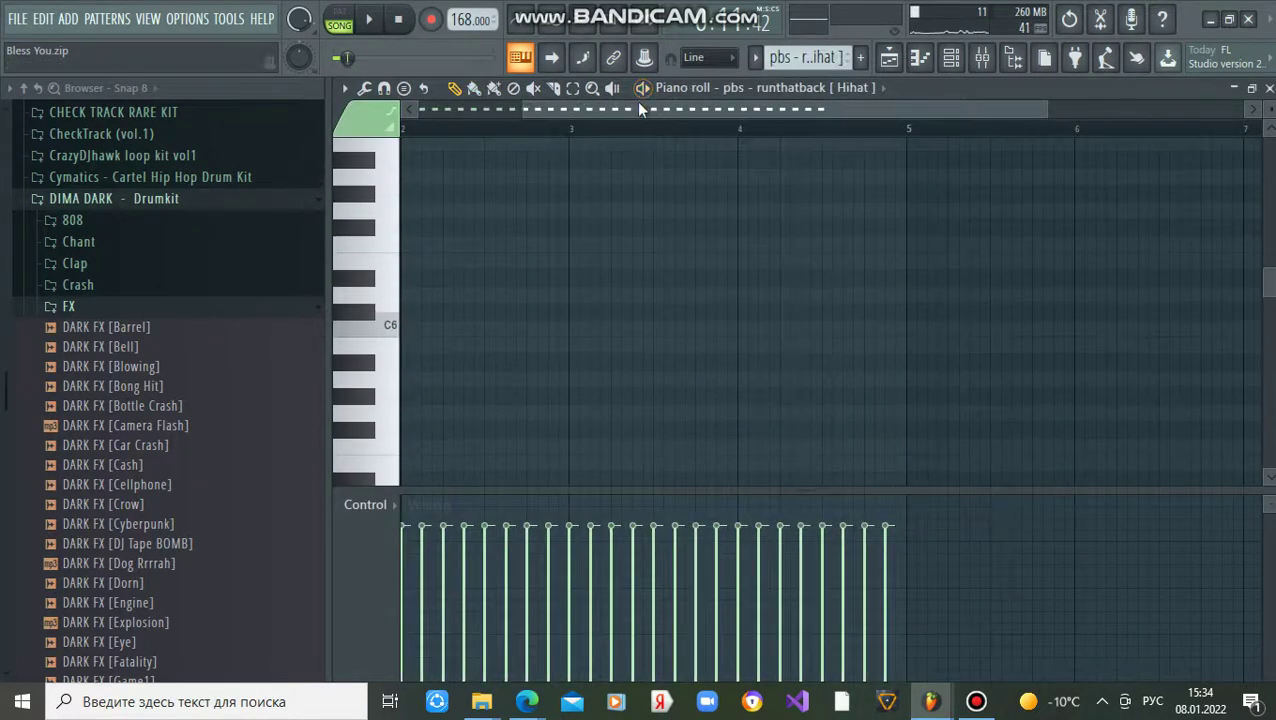
{"action": "key", "text": "space"}
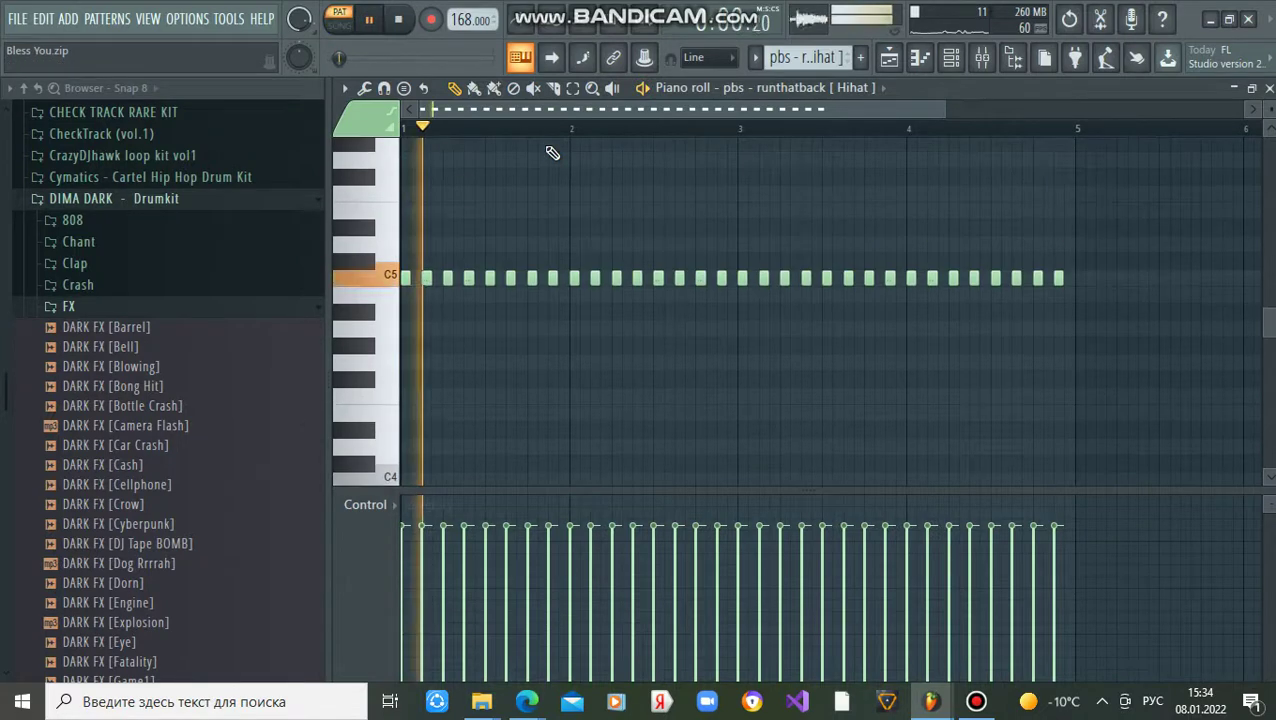
{"action": "left_click", "coordinate": [998, 62]}
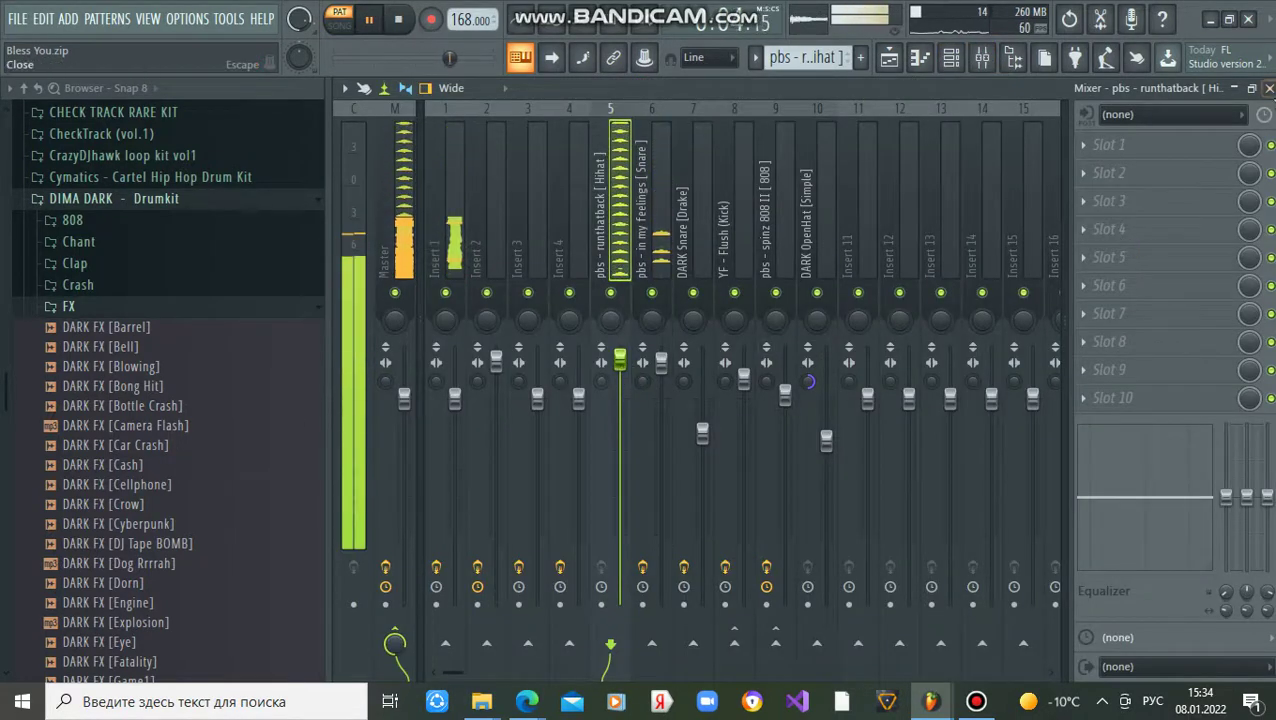
{"action": "key", "text": "space"}
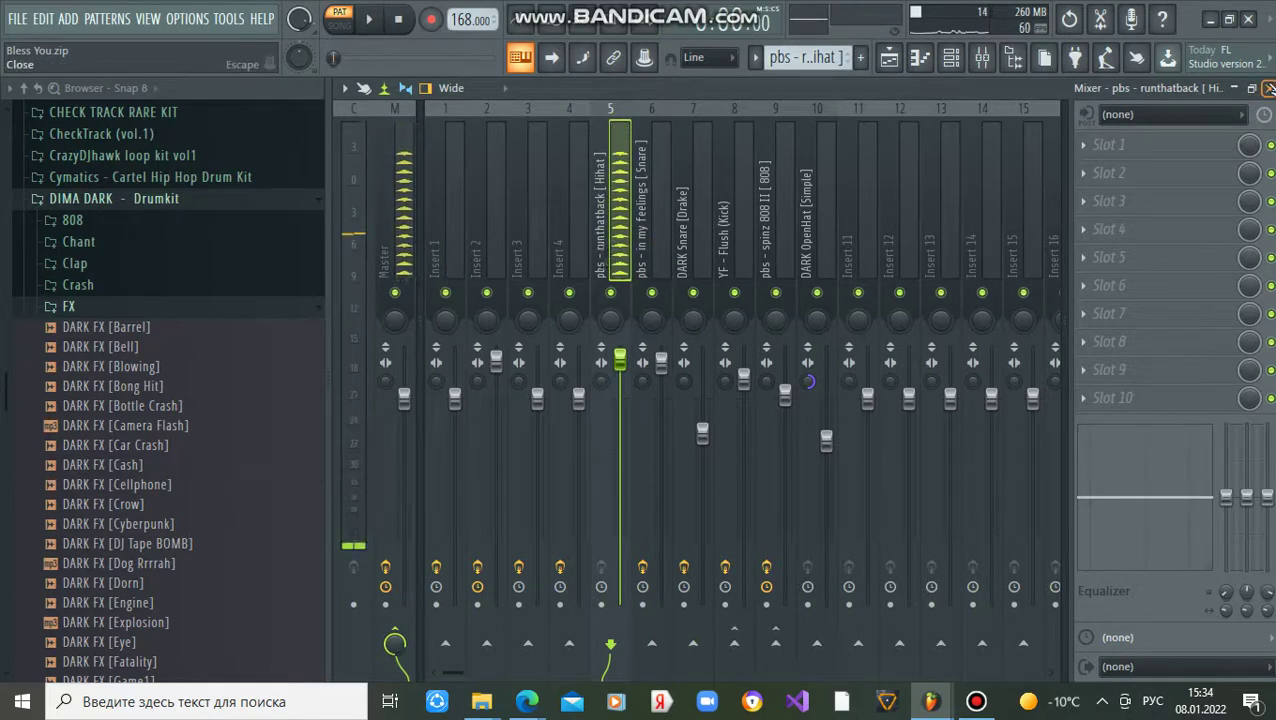
- Open the second runthatback Hihat pattern and play it while showing the notes of the sonnydigital Hihat channel
{"action": "left_click", "coordinate": [889, 57]}
{"action": "key", "text": "space"}
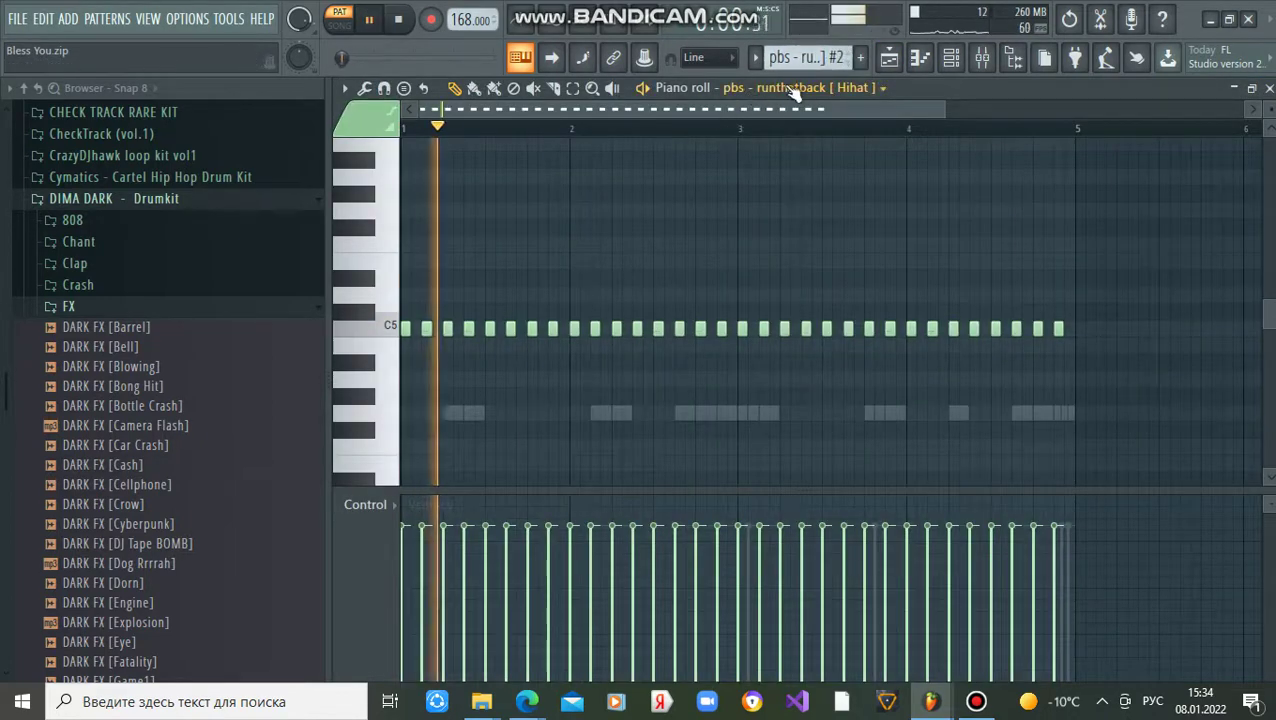
{"action": "scroll", "coordinate": [793, 89], "scroll_direction": "down", "scroll_amount": 1}
{"action": "scroll", "coordinate": [641, 314], "scroll_direction": "down", "scroll_amount": 1}
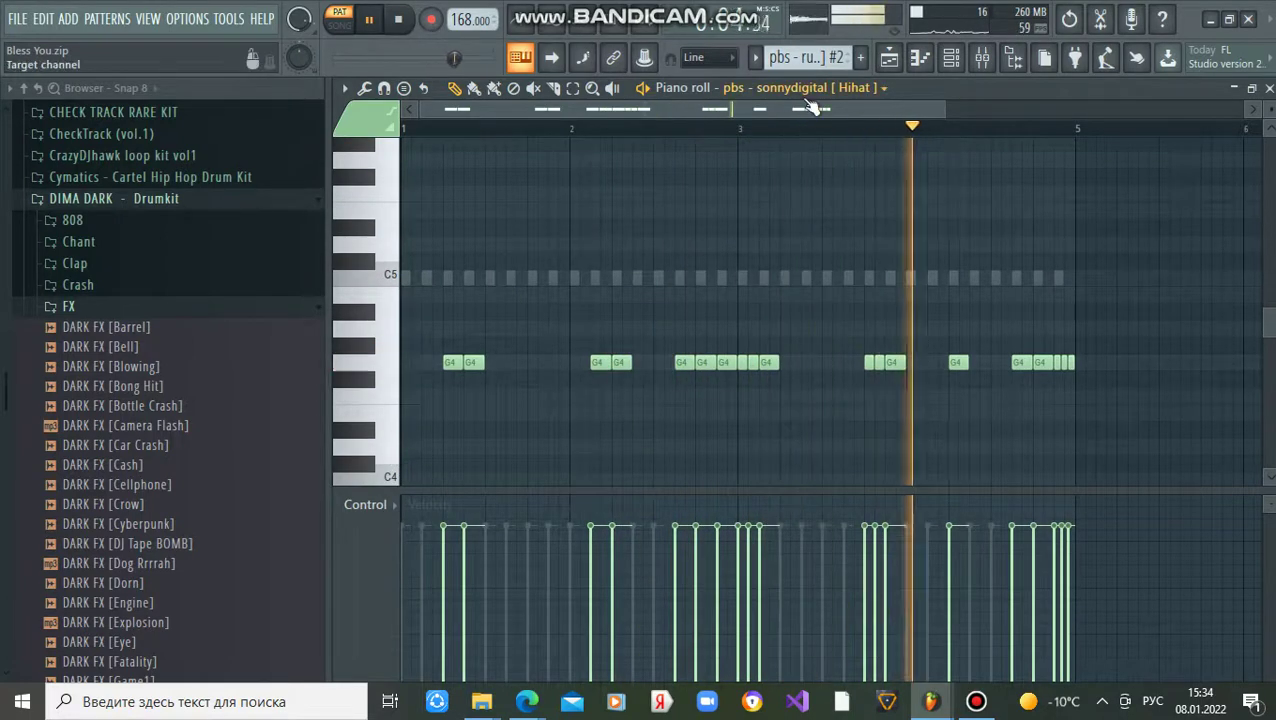
{"action": "key", "text": "space"}
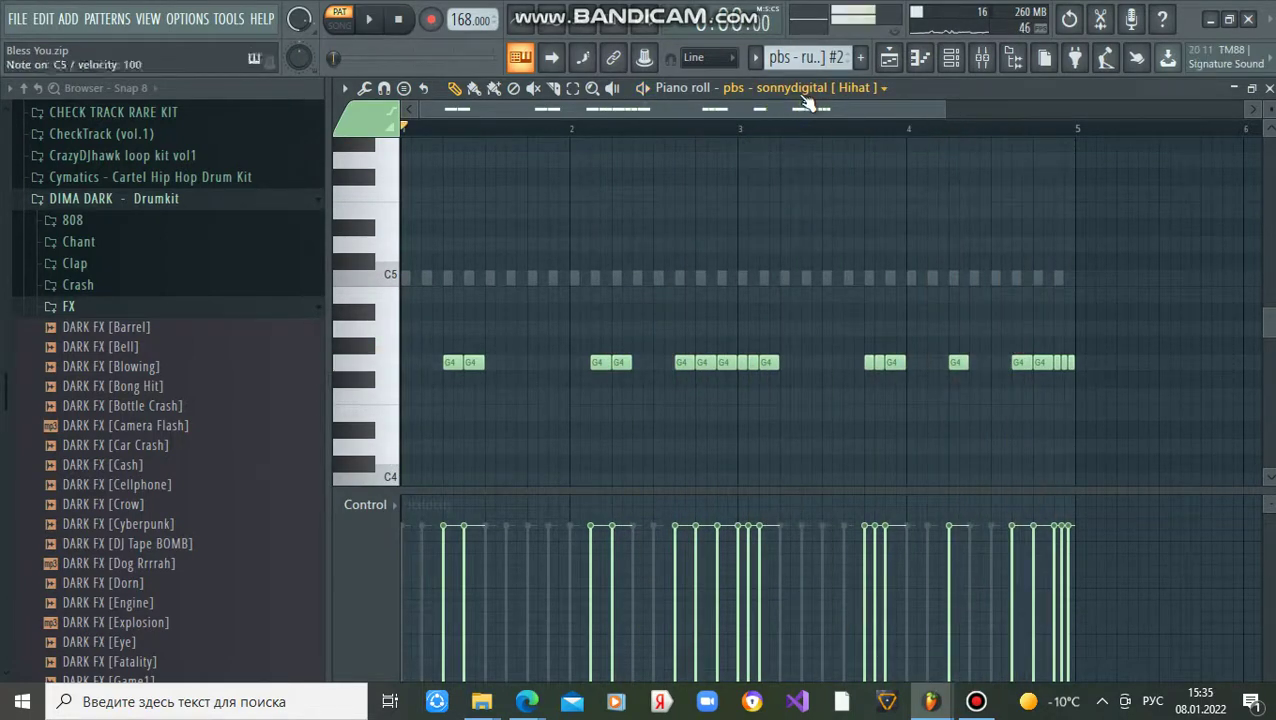
- Check the mixer for the sonnydigital Hihat and return to its piano roll
{"action": "left_click", "coordinate": [803, 95]}
{"action": "left_click", "coordinate": [910, 223]}
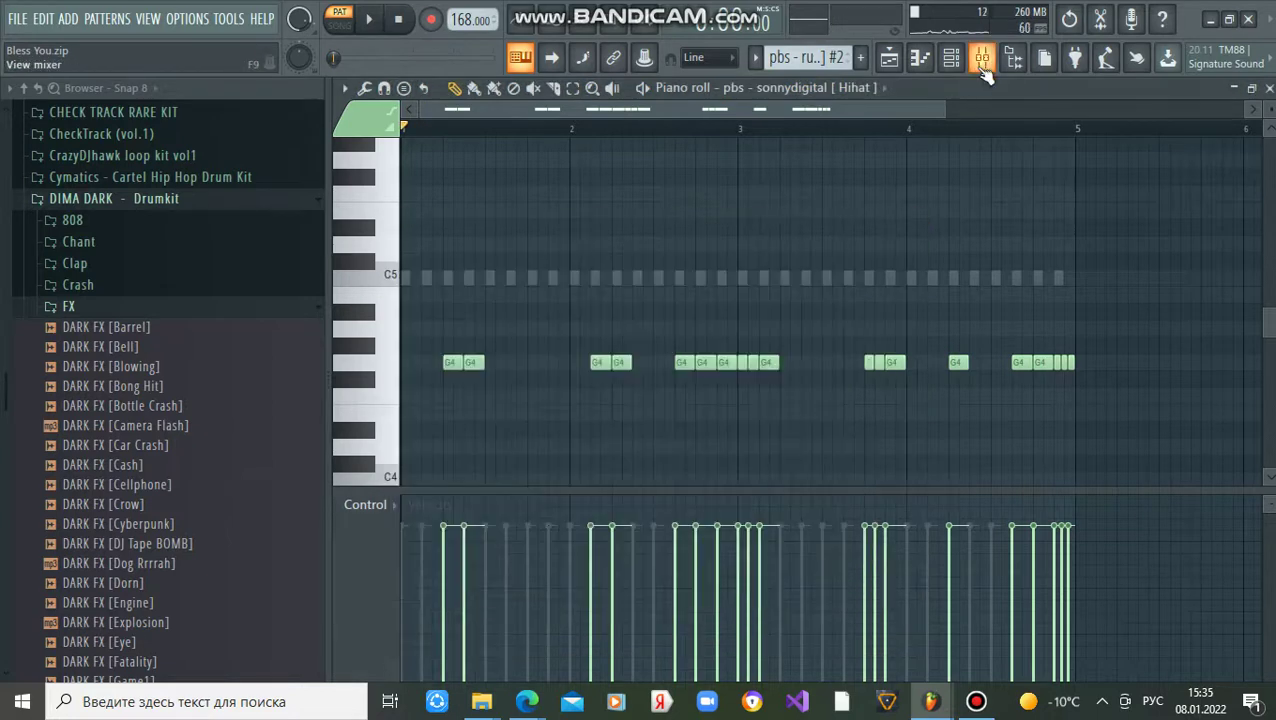
{"action": "left_click", "coordinate": [981, 68]}
{"action": "left_click", "coordinate": [1266, 89]}
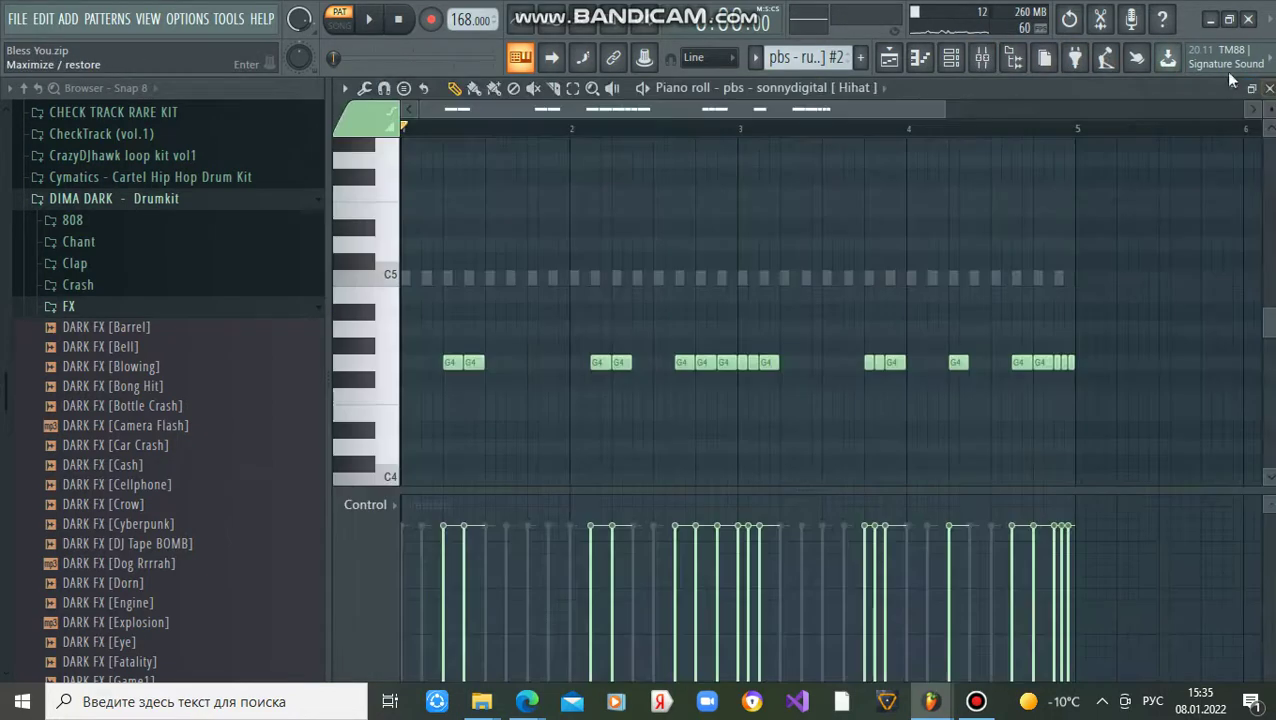
- Play the in my feelings Snare pattern with the MB Snare (4) notes shown and inspect the snare's mixer track
{"action": "scroll", "coordinate": [820, 58], "scroll_direction": "down", "scroll_amount": 1}
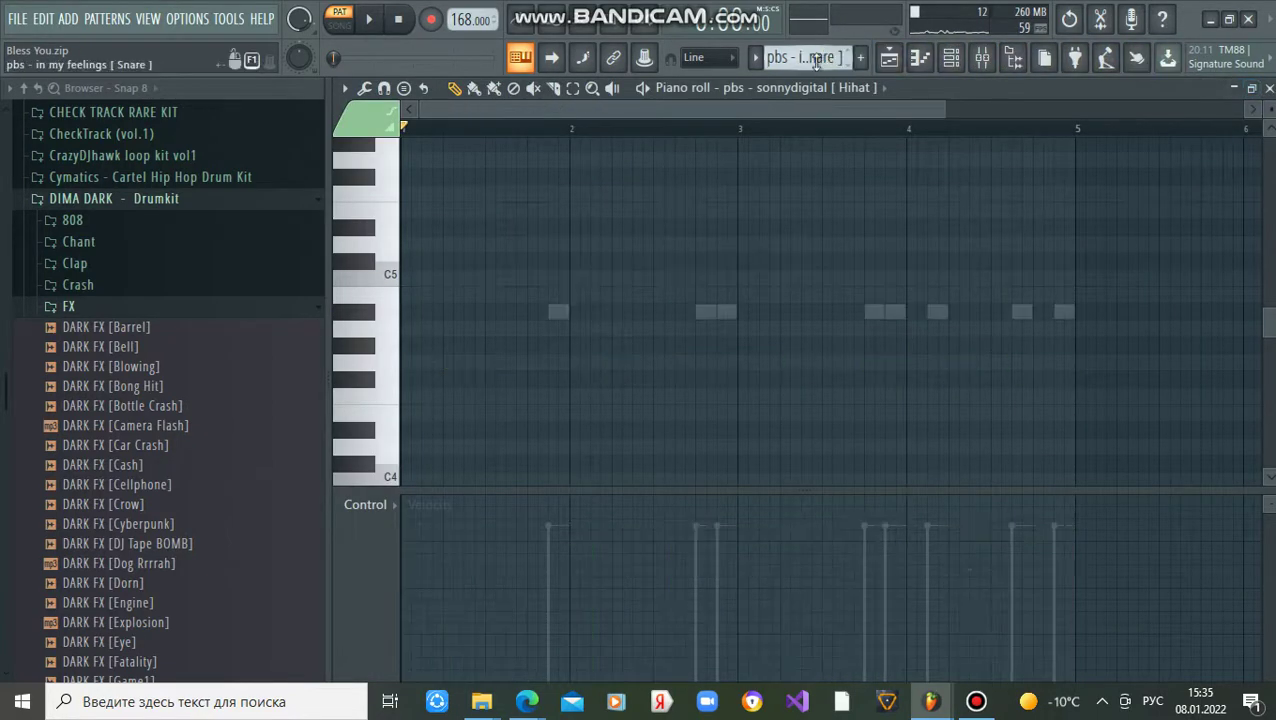
{"action": "scroll", "coordinate": [780, 97], "scroll_direction": "down", "scroll_amount": 1}
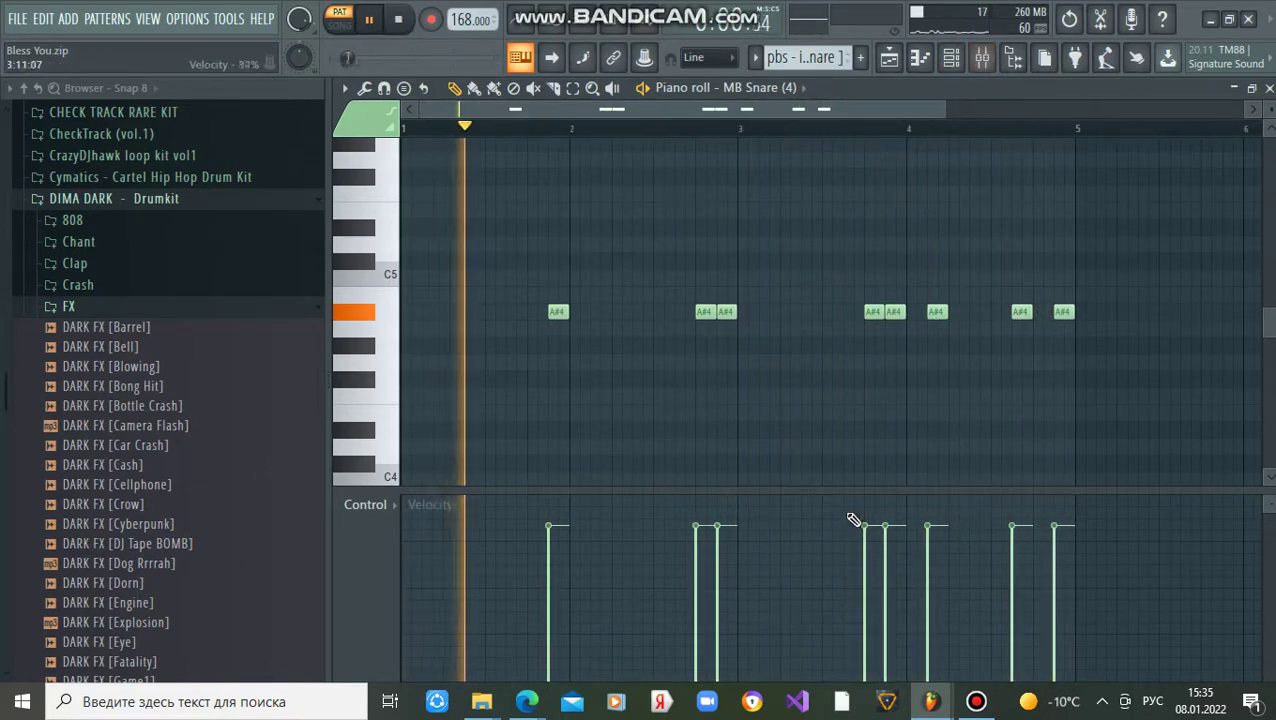
{"action": "left_click", "coordinate": [980, 58]}
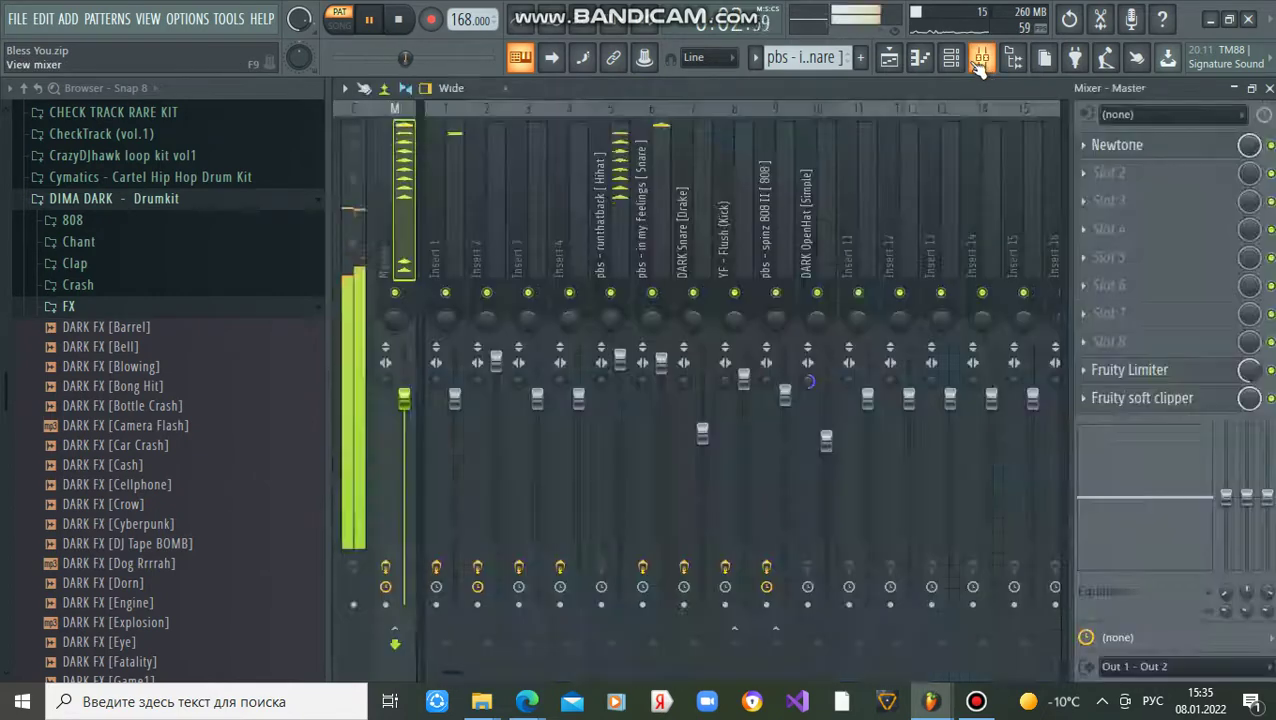
{"action": "left_click", "coordinate": [650, 196]}
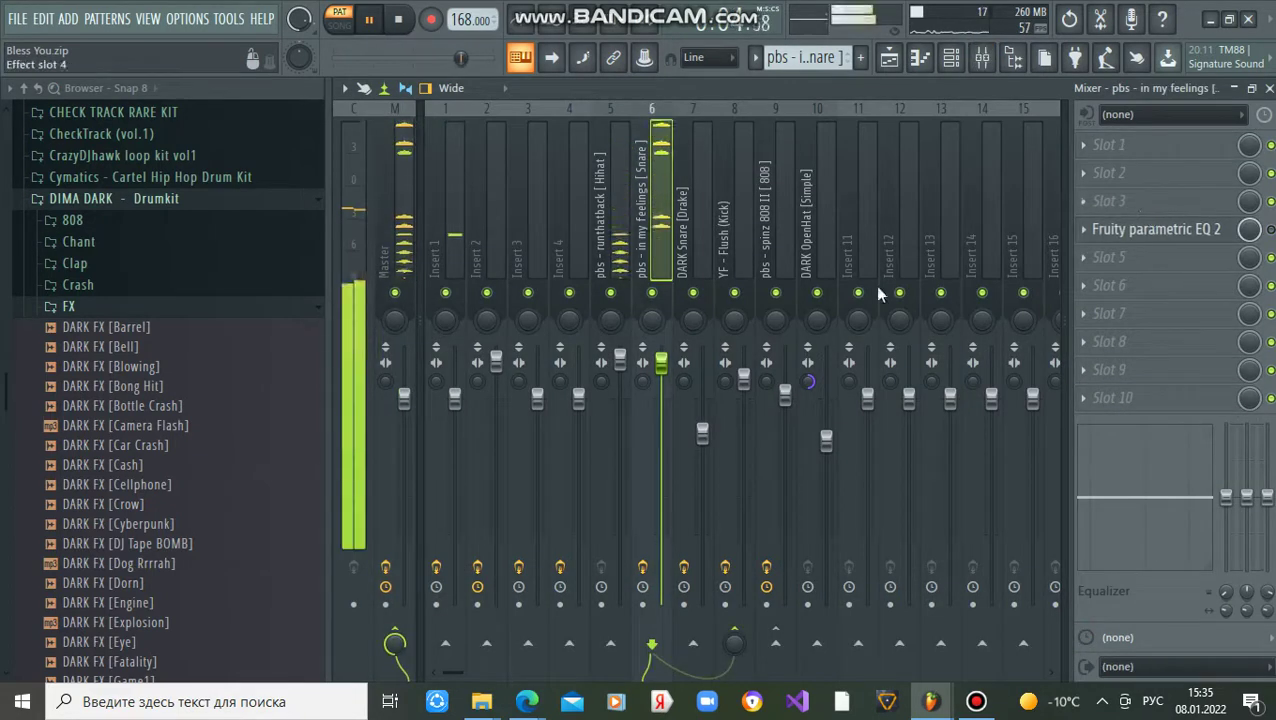
{"action": "left_click", "coordinate": [1268, 87]}
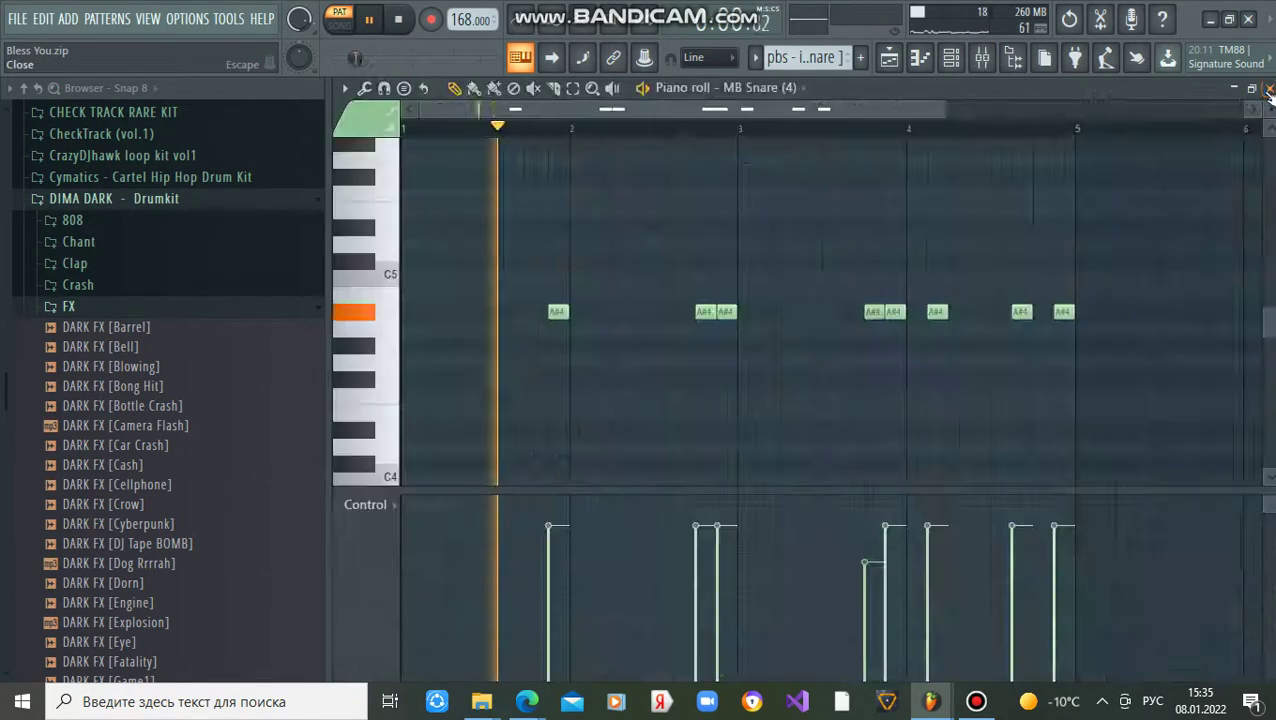
{"action": "left_click", "coordinate": [1268, 88]}
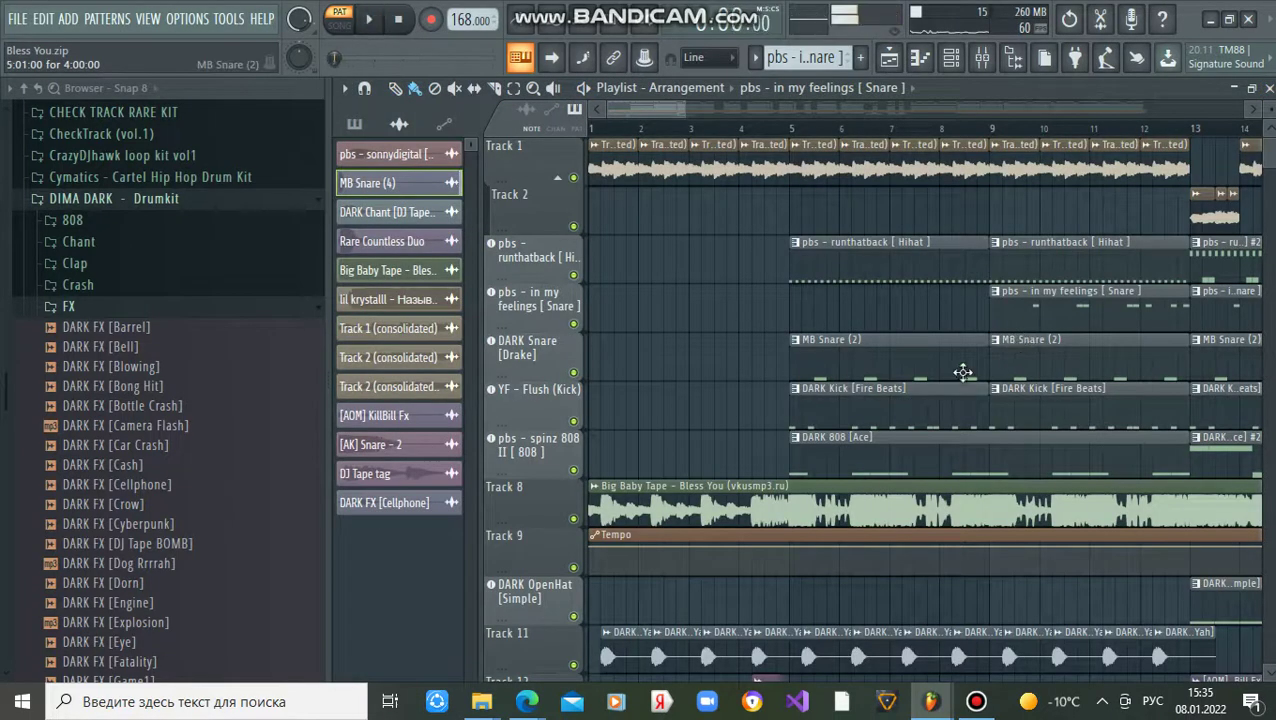
- Open the MB Snare (2) pattern in the piano roll, switch to the DARK Snare [Drake] channel and play it
{"action": "double_click", "coordinate": [914, 367]}
{"action": "scroll", "coordinate": [702, 110], "scroll_direction": "up", "scroll_amount": 3}
{"action": "scroll", "coordinate": [789, 89], "scroll_direction": "up", "scroll_amount": 1}
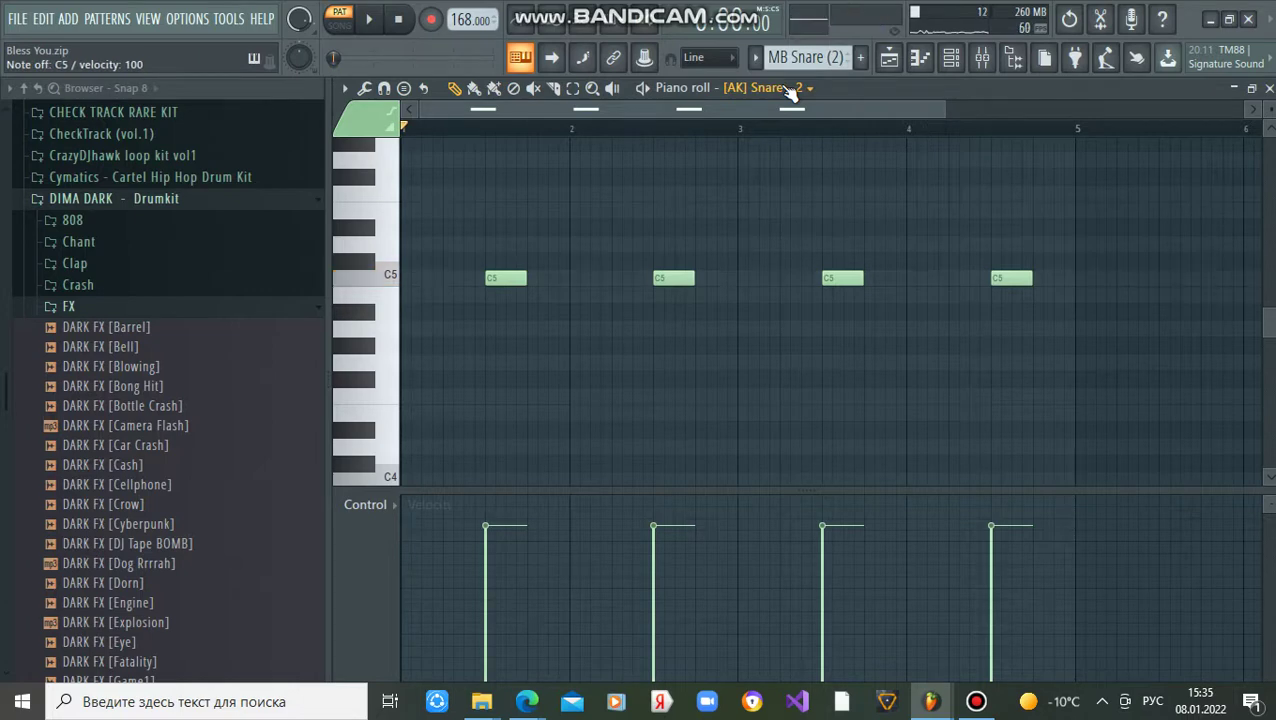
{"action": "key", "text": "space"}
{"action": "scroll", "coordinate": [705, 170], "scroll_direction": "up", "scroll_amount": 1}
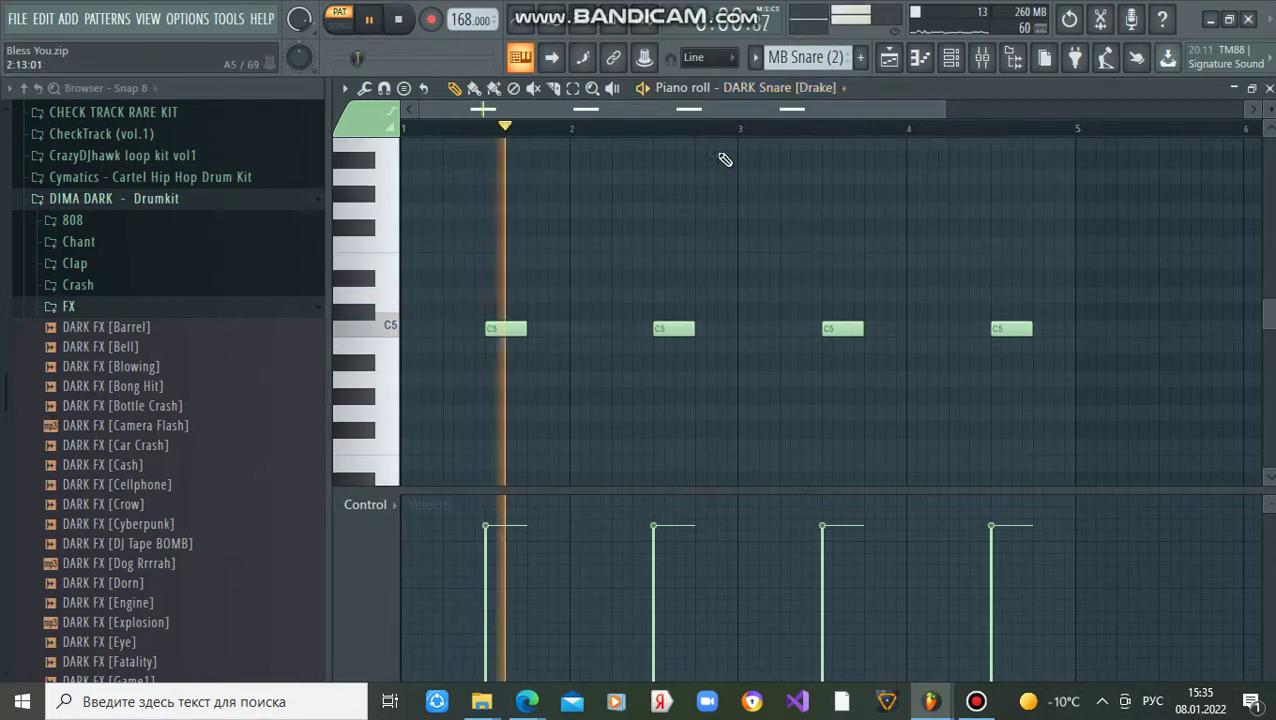
- Inspect the Fruity parametric EQ 2 on the DARK Snare [Drake] mixer track and close the mixer
{"action": "left_click", "coordinate": [981, 58]}
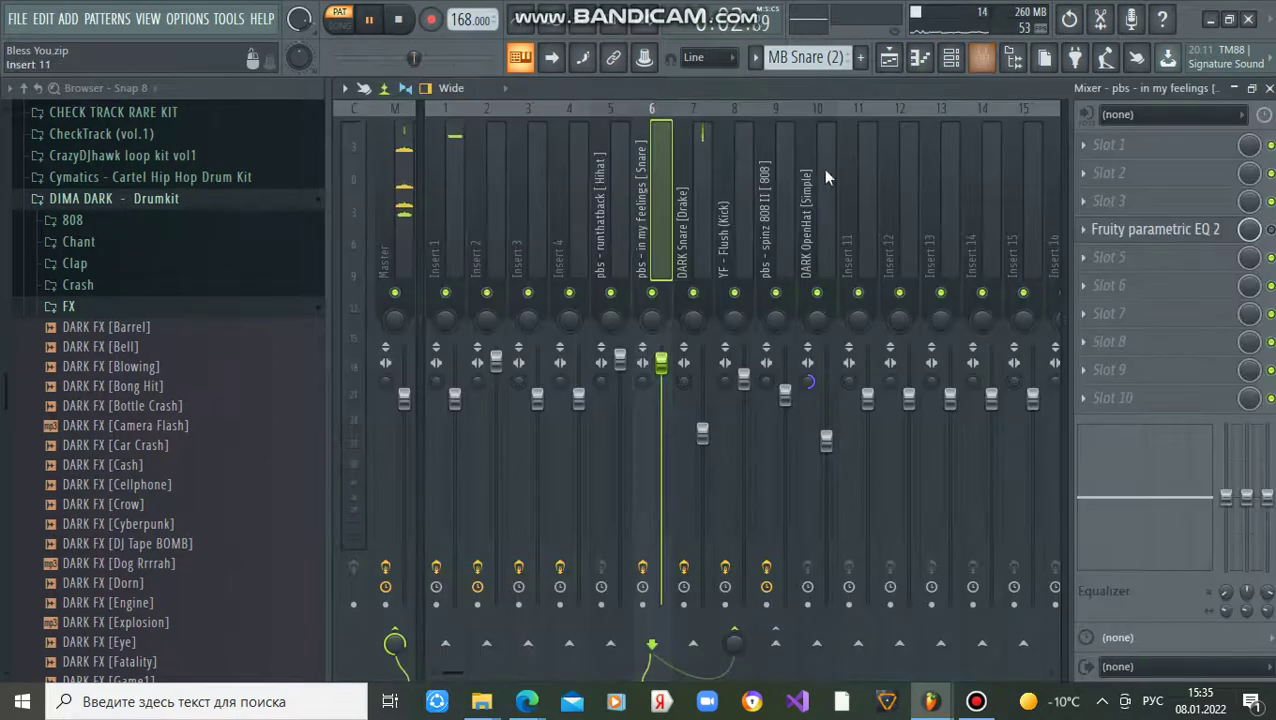
{"action": "left_click", "coordinate": [706, 221]}
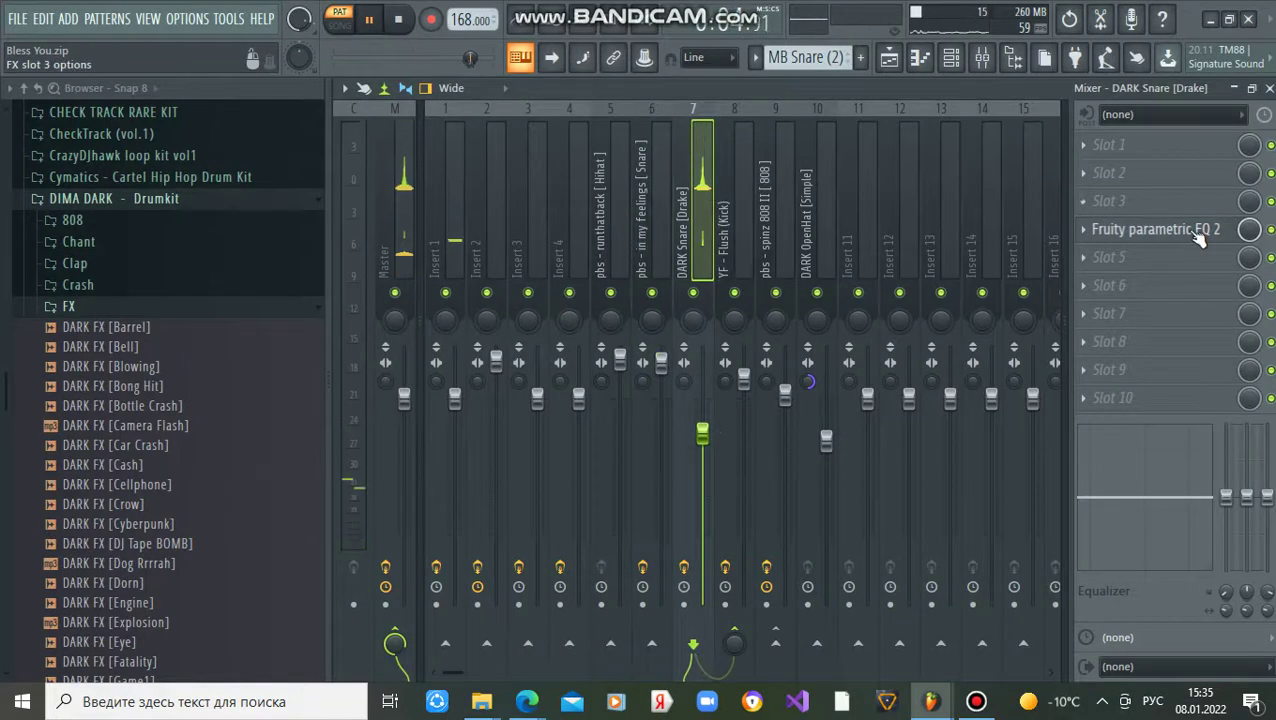
{"action": "left_click", "coordinate": [1160, 230]}
{"action": "left_click", "coordinate": [1003, 249]}
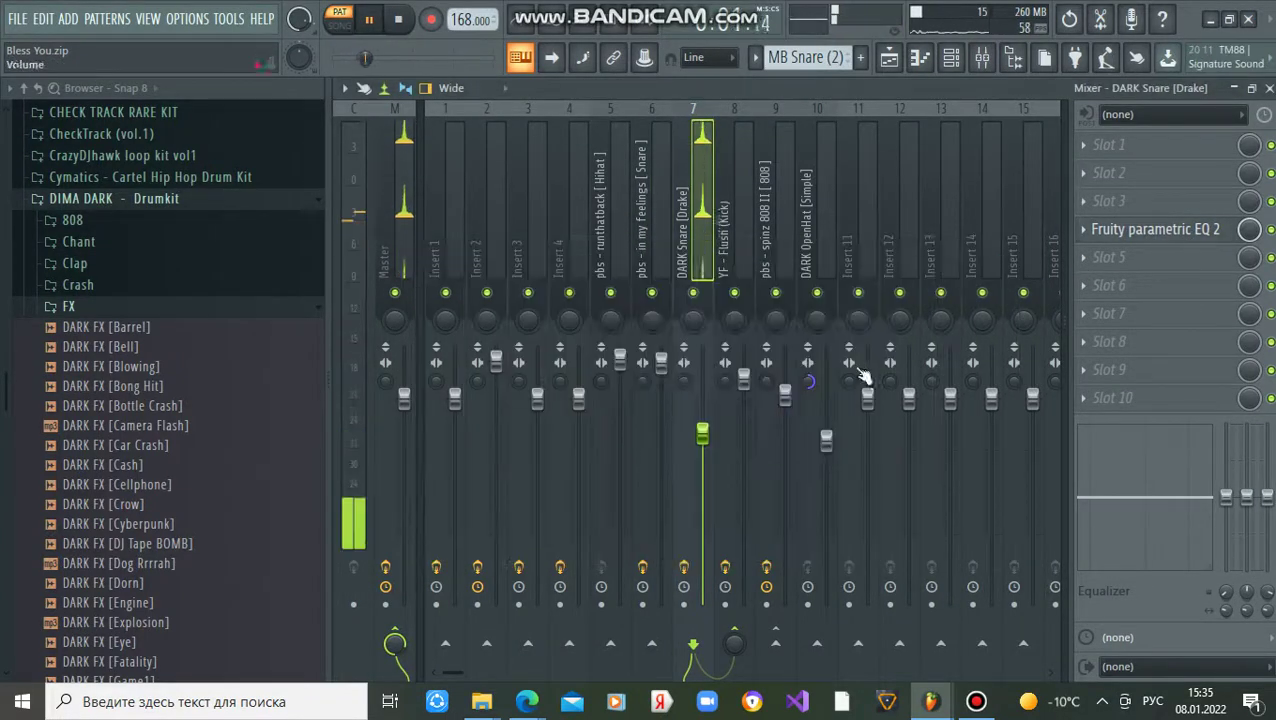
{"action": "left_click", "coordinate": [1269, 88]}
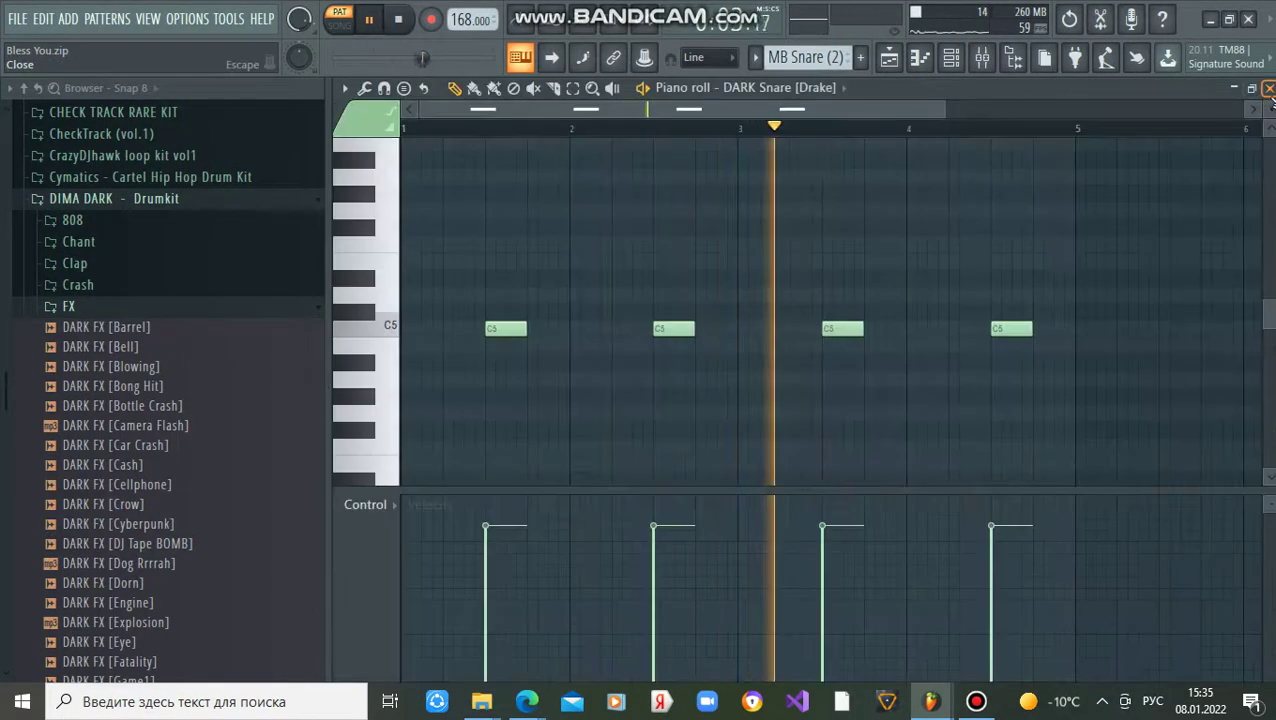
- Open the DARK Kick [Fire Beats] pattern in the piano roll and play its YF - Flush (Kick) notes
{"action": "left_click", "coordinate": [1269, 88]}
{"action": "key", "text": "space"}
{"action": "double_click", "coordinate": [903, 403]}
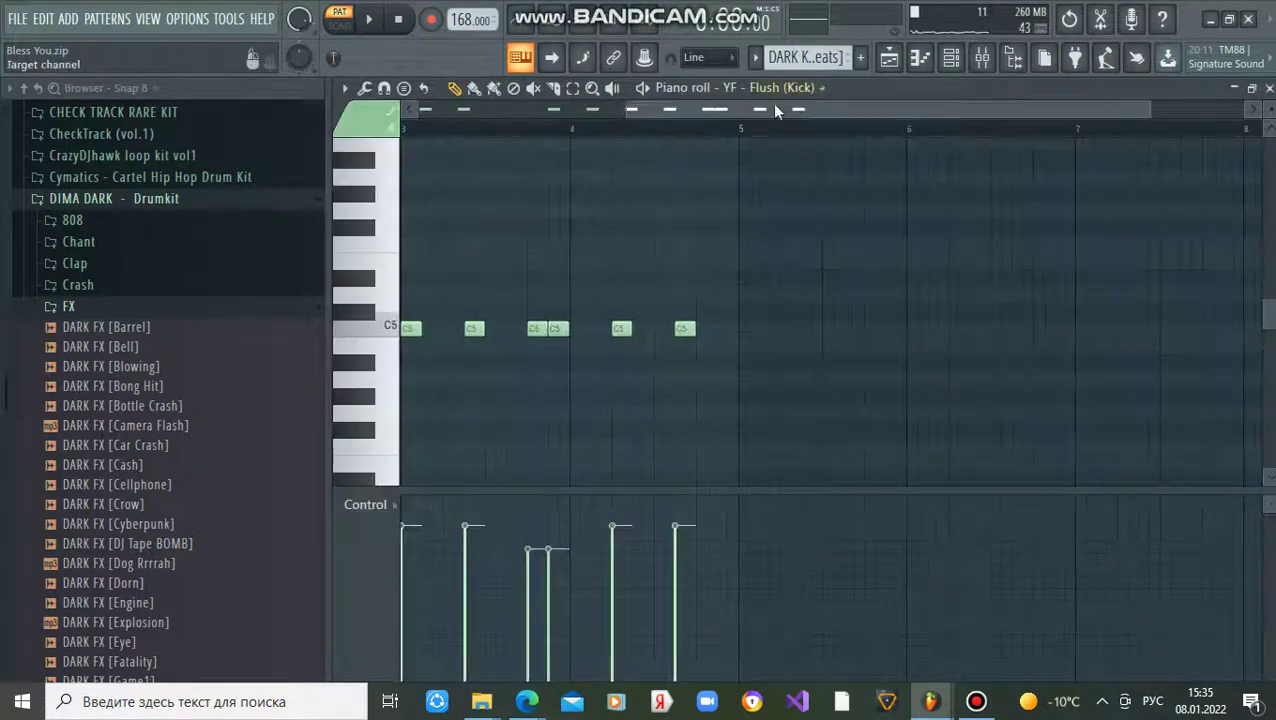
{"action": "scroll", "coordinate": [753, 115], "scroll_direction": "up", "scroll_amount": 3}
{"action": "key", "text": "space"}
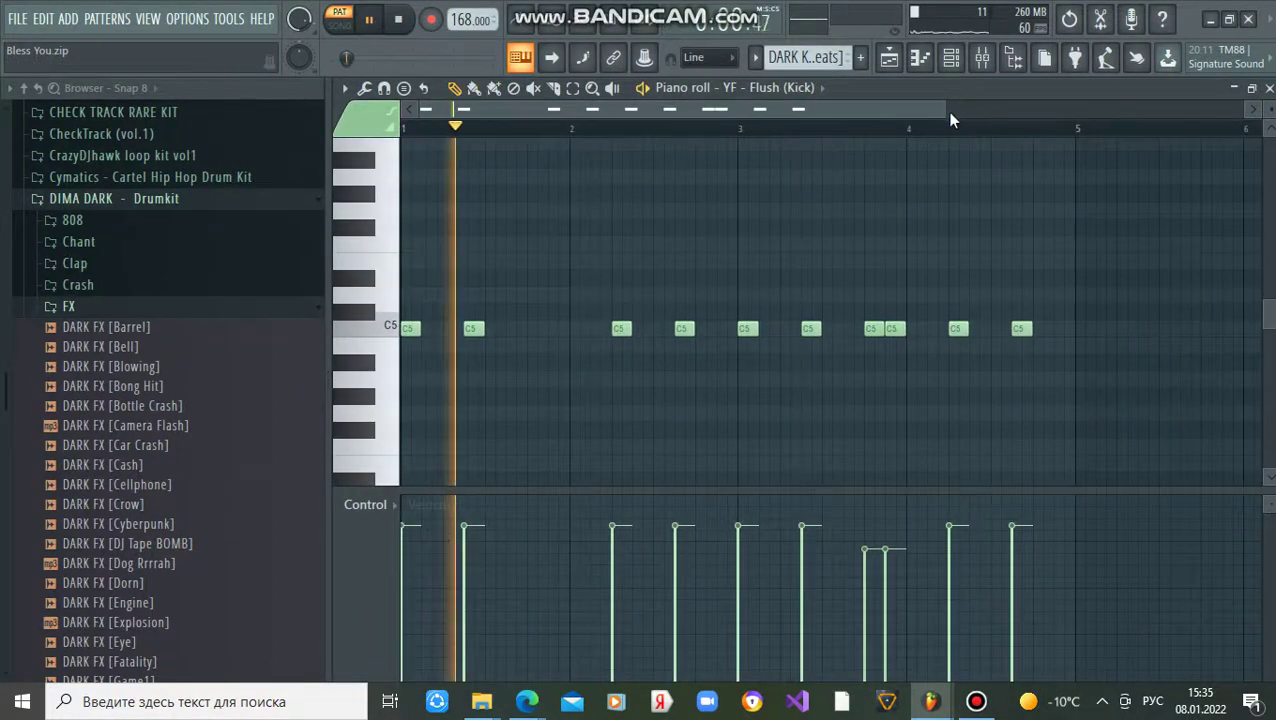
{"action": "left_click_drag", "start_coordinate": [942, 114], "coordinate": [836, 128]}
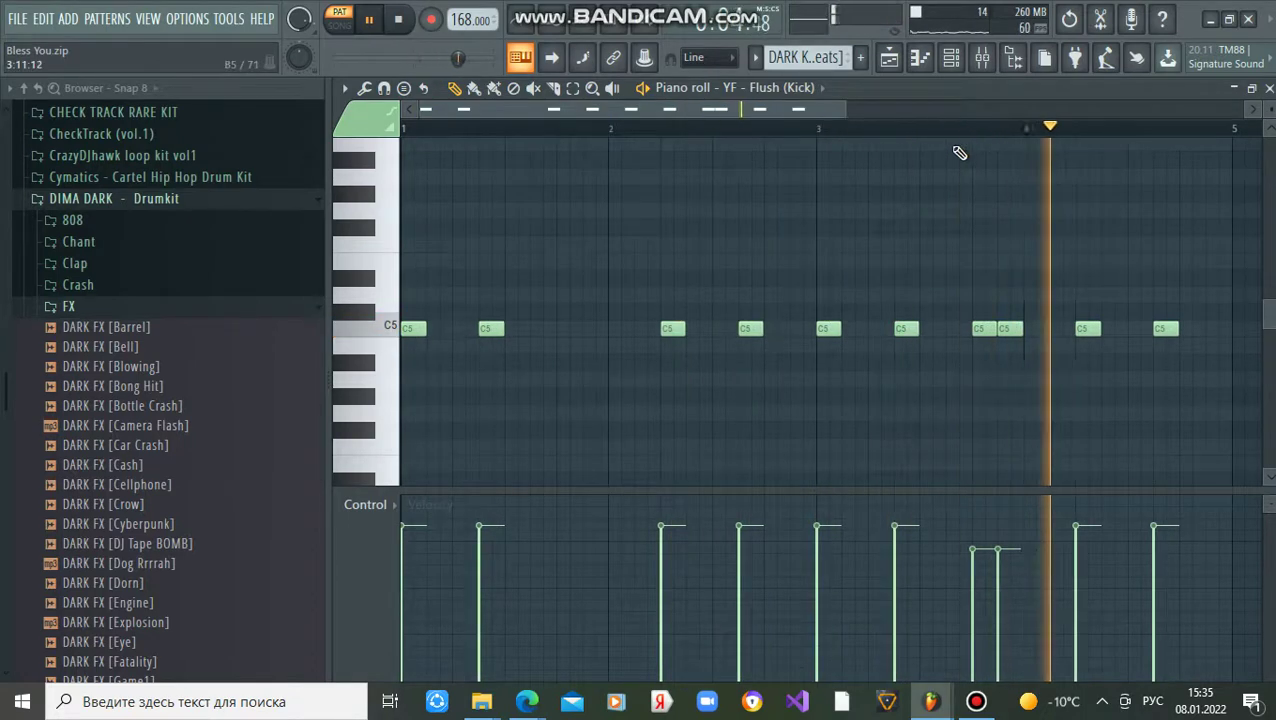
- Inspect the YF - Flush (Kick) mixer track during playback and return to the playlist
{"action": "left_click", "coordinate": [984, 60]}
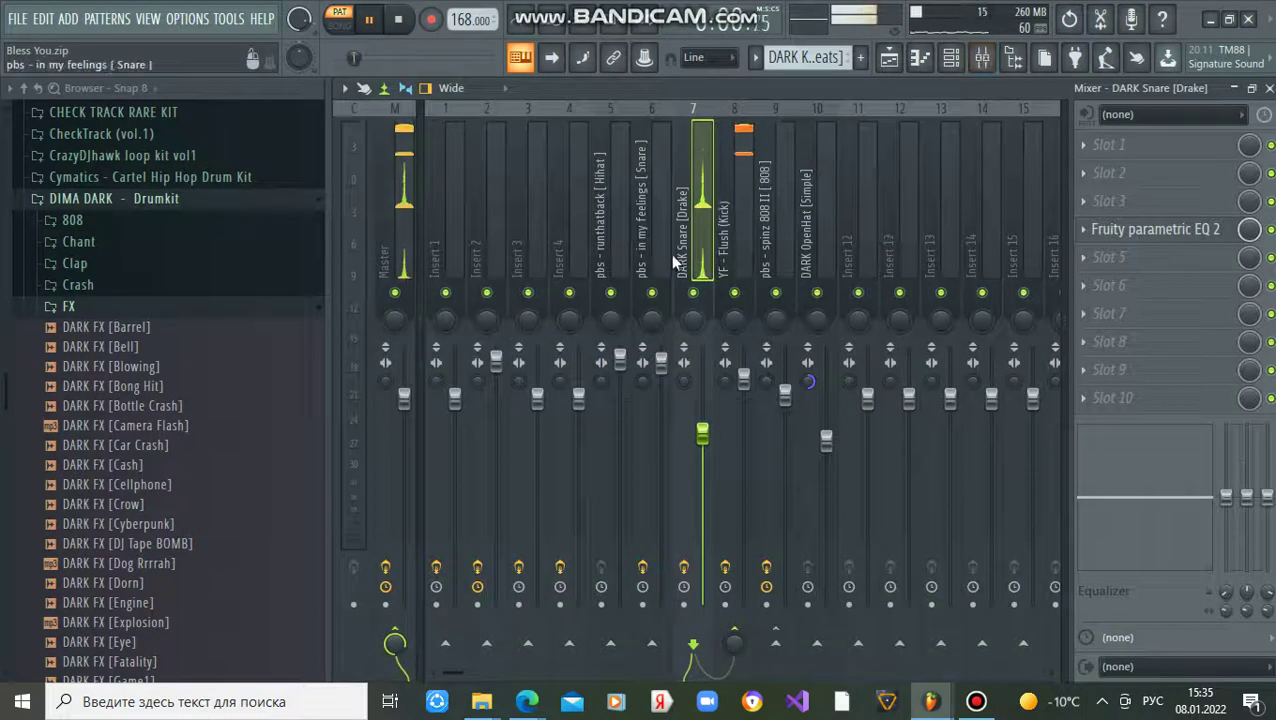
{"action": "left_click", "coordinate": [727, 238]}
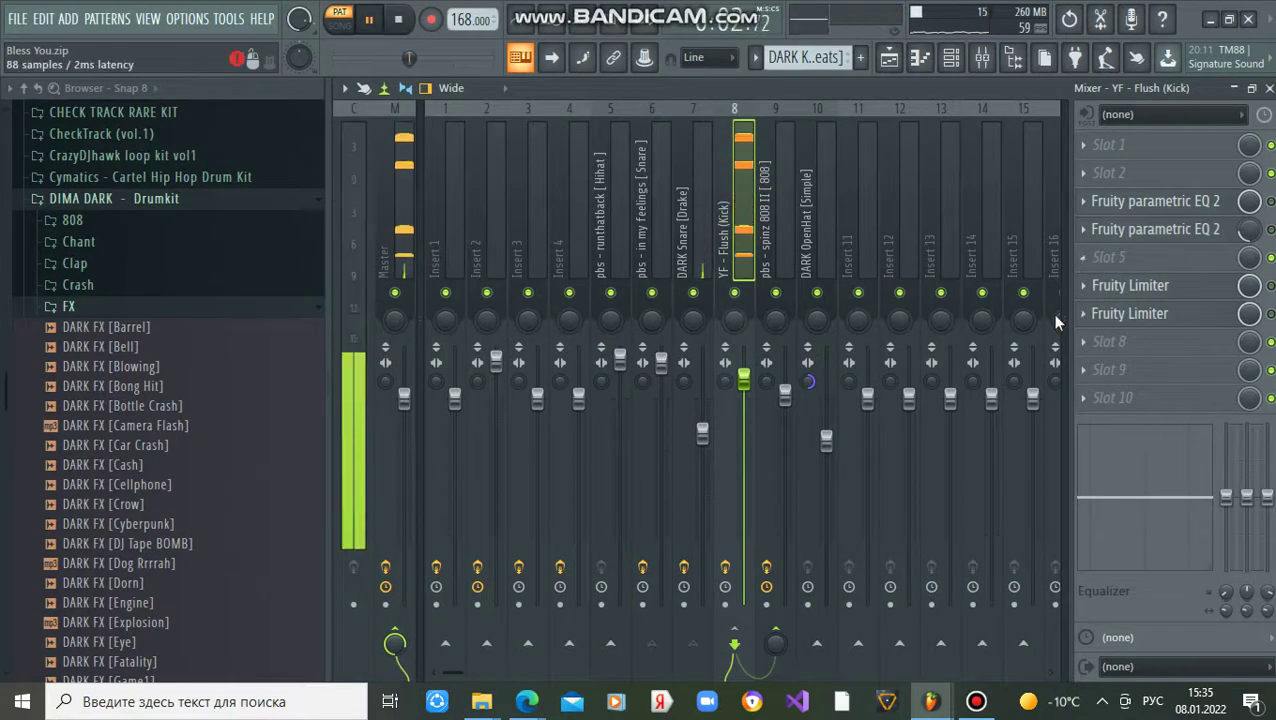
{"action": "left_click_drag", "start_coordinate": [424, 57], "coordinate": [480, 57]}
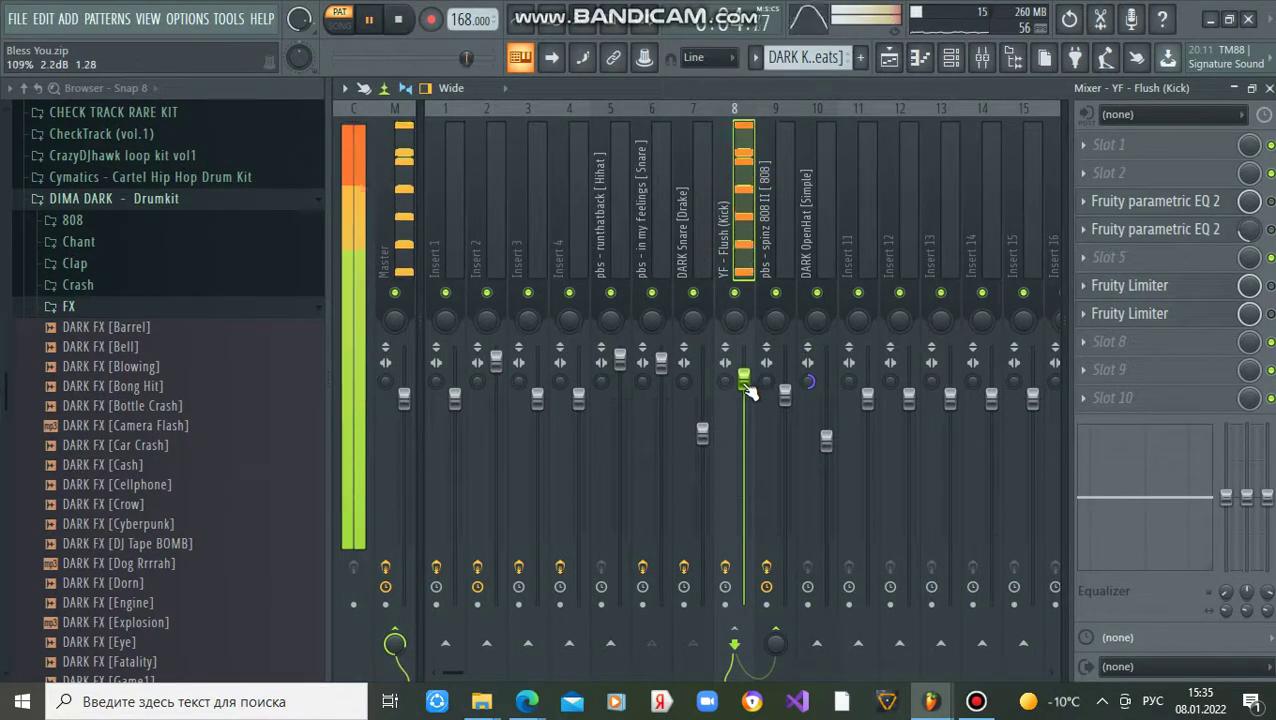
{"action": "left_click", "coordinate": [1269, 89]}
{"action": "left_click", "coordinate": [1269, 89]}
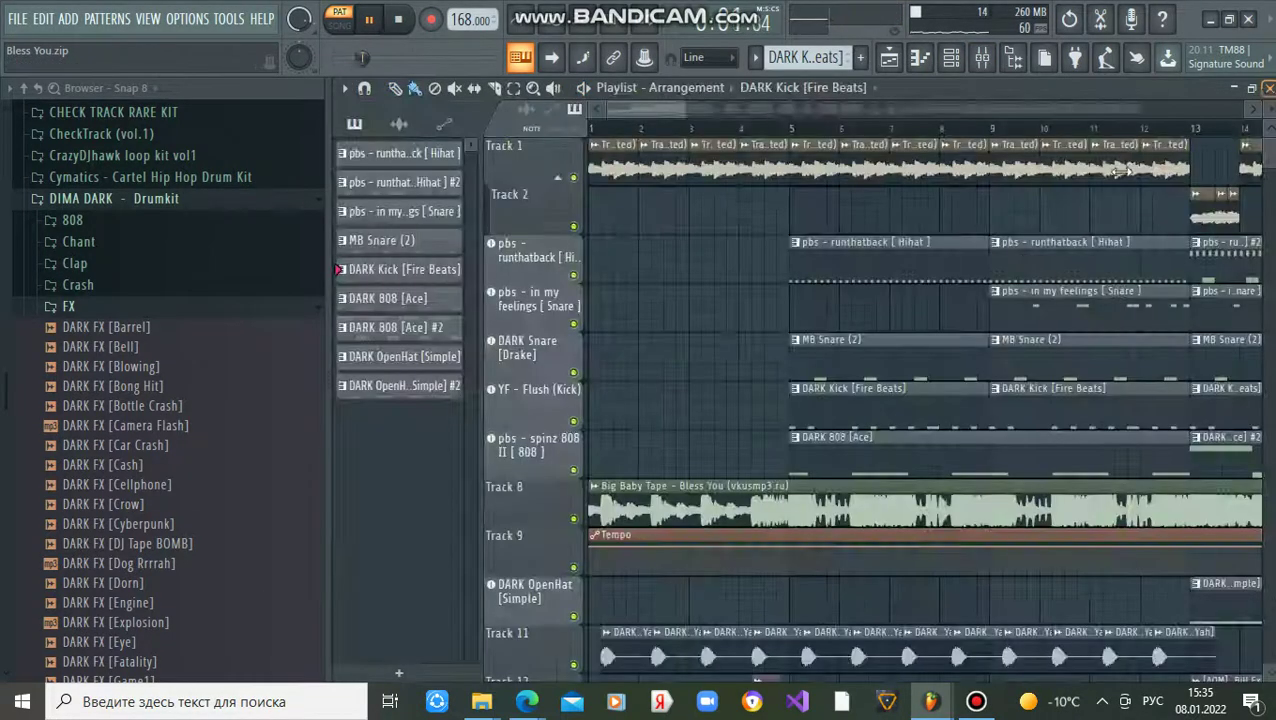
- Open the DARK 808 [Ace] pattern in the piano roll and play all of its notes
{"action": "double_click", "coordinate": [882, 452]}
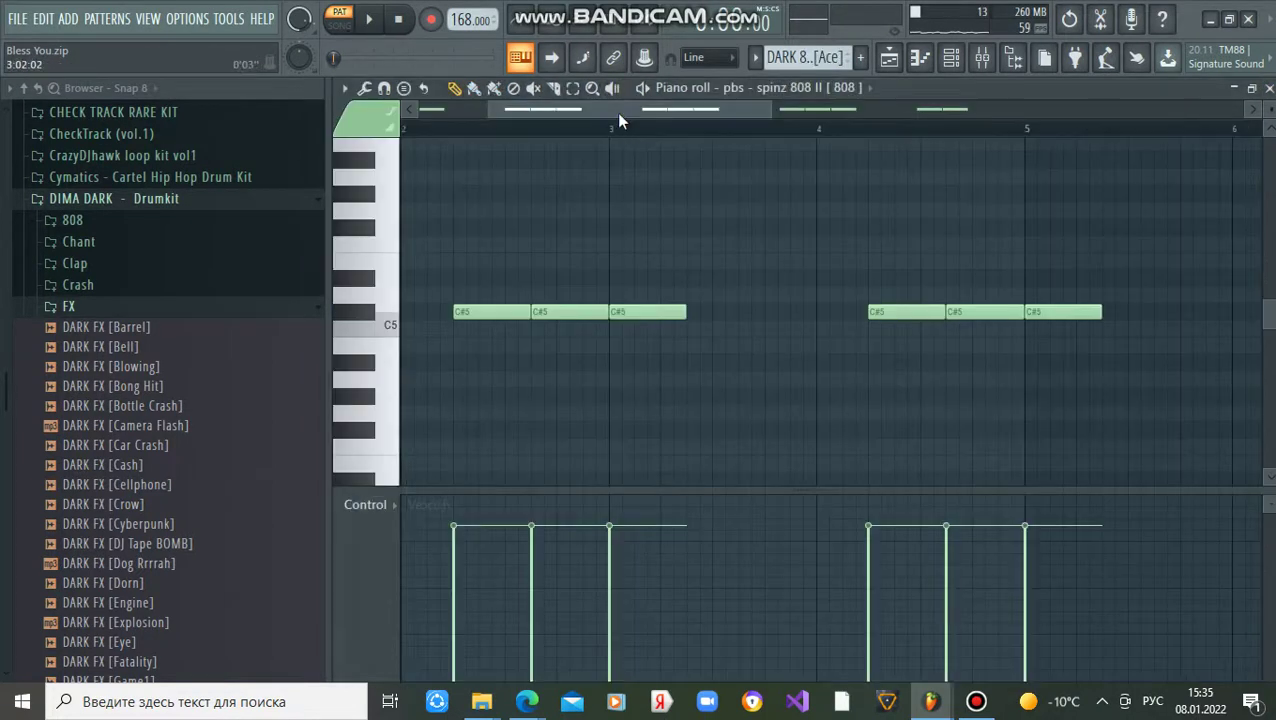
{"action": "left_click_drag", "start_coordinate": [705, 110], "coordinate": [970, 158]}
{"action": "key", "text": "space"}
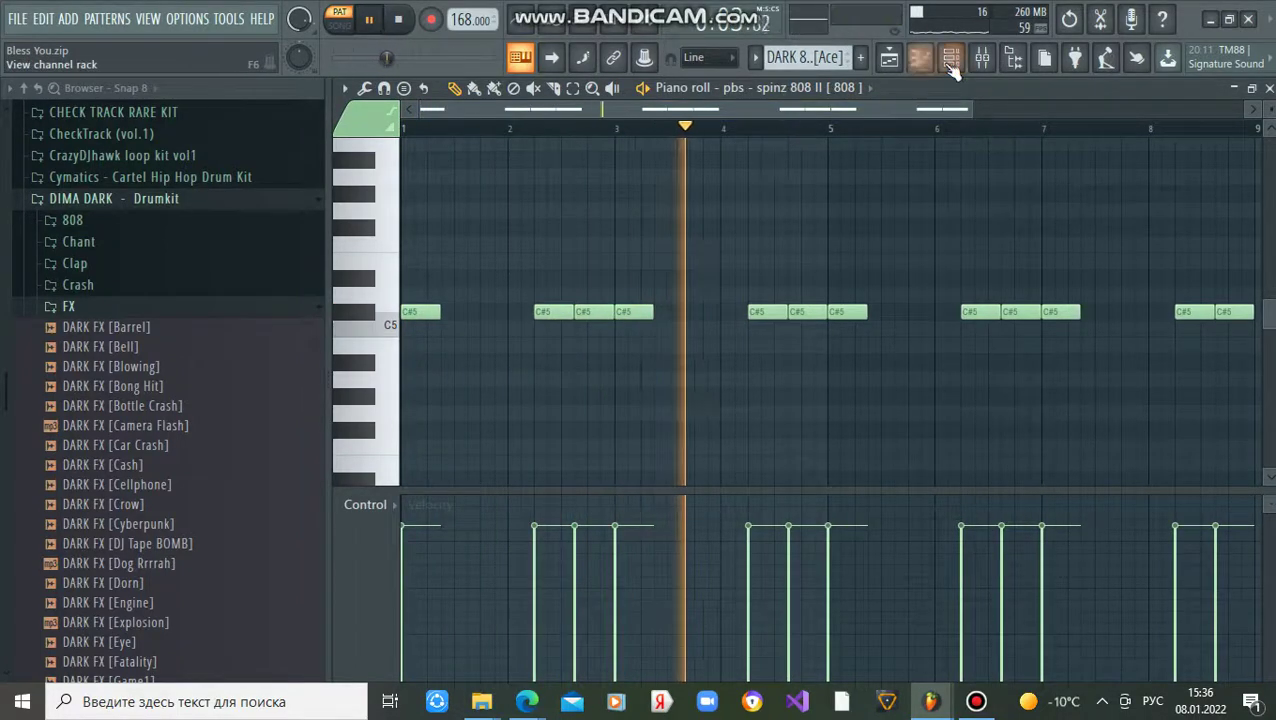
- Inspect the Fruity parametric EQ 2 and Fruity Limiter on the spinz 808 II mixer track and return to the playlist
{"action": "left_click", "coordinate": [983, 60]}
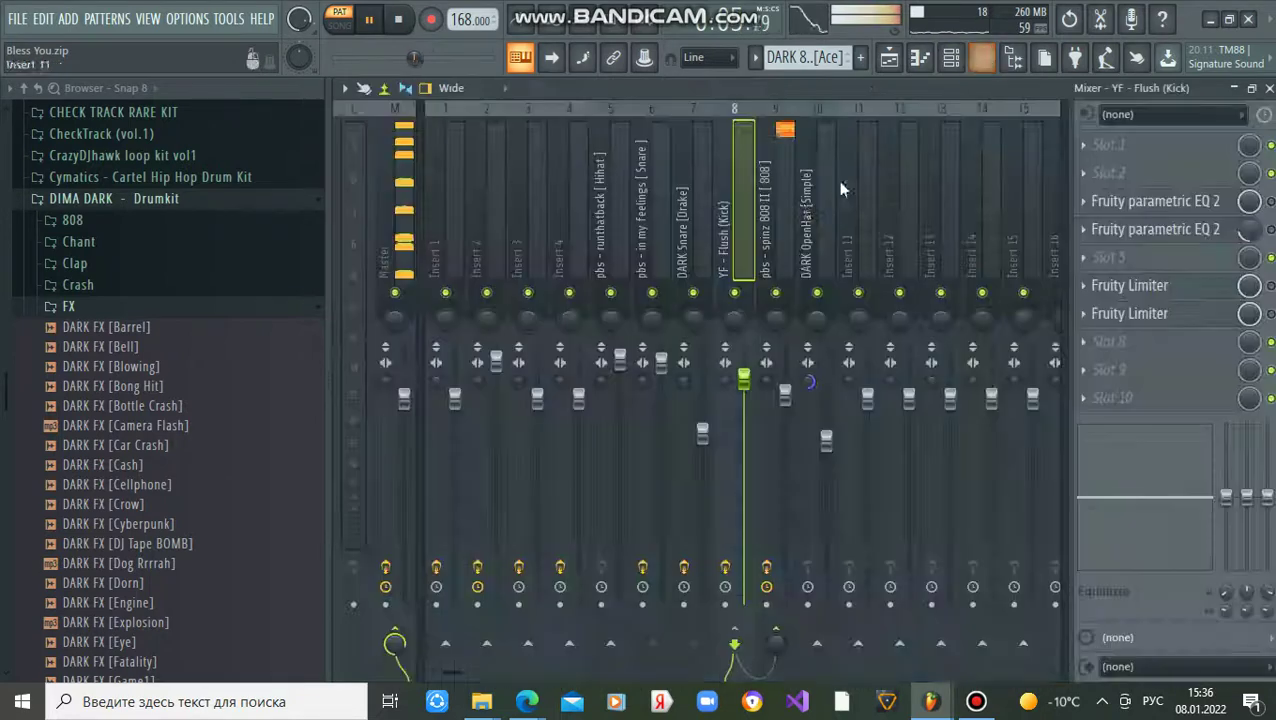
{"action": "left_click", "coordinate": [786, 248]}
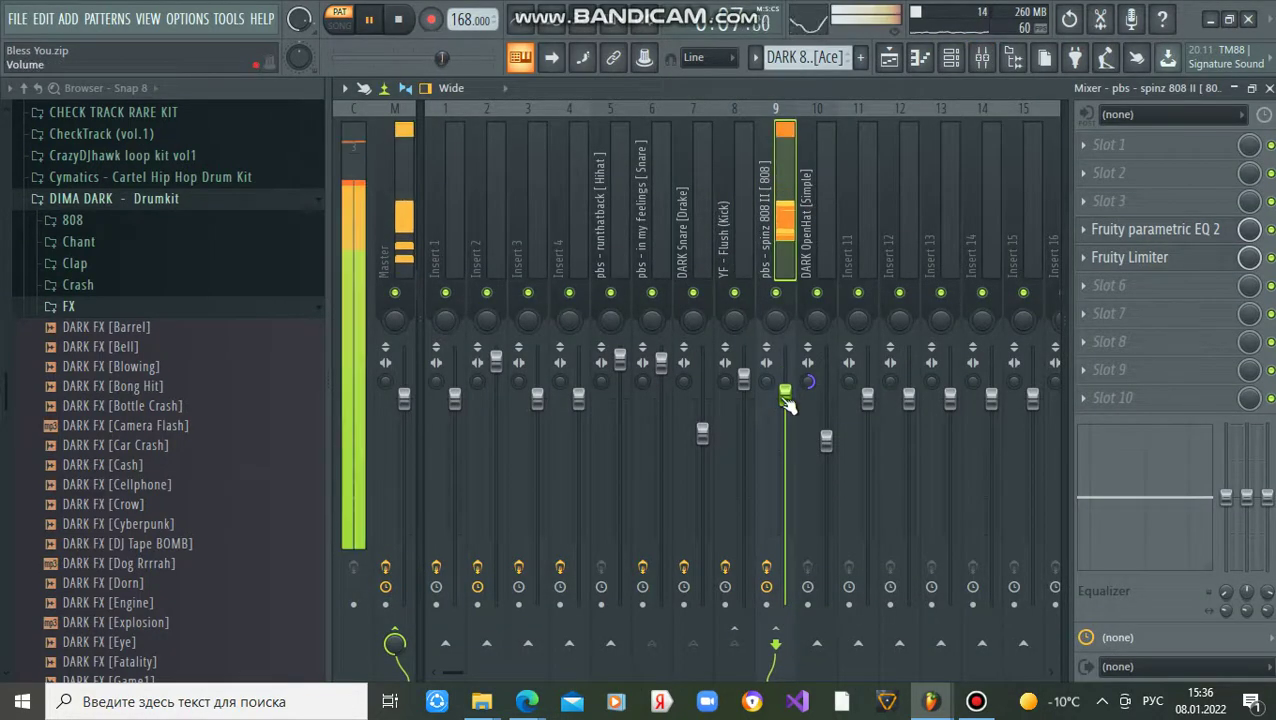
{"action": "left_click", "coordinate": [1146, 242]}
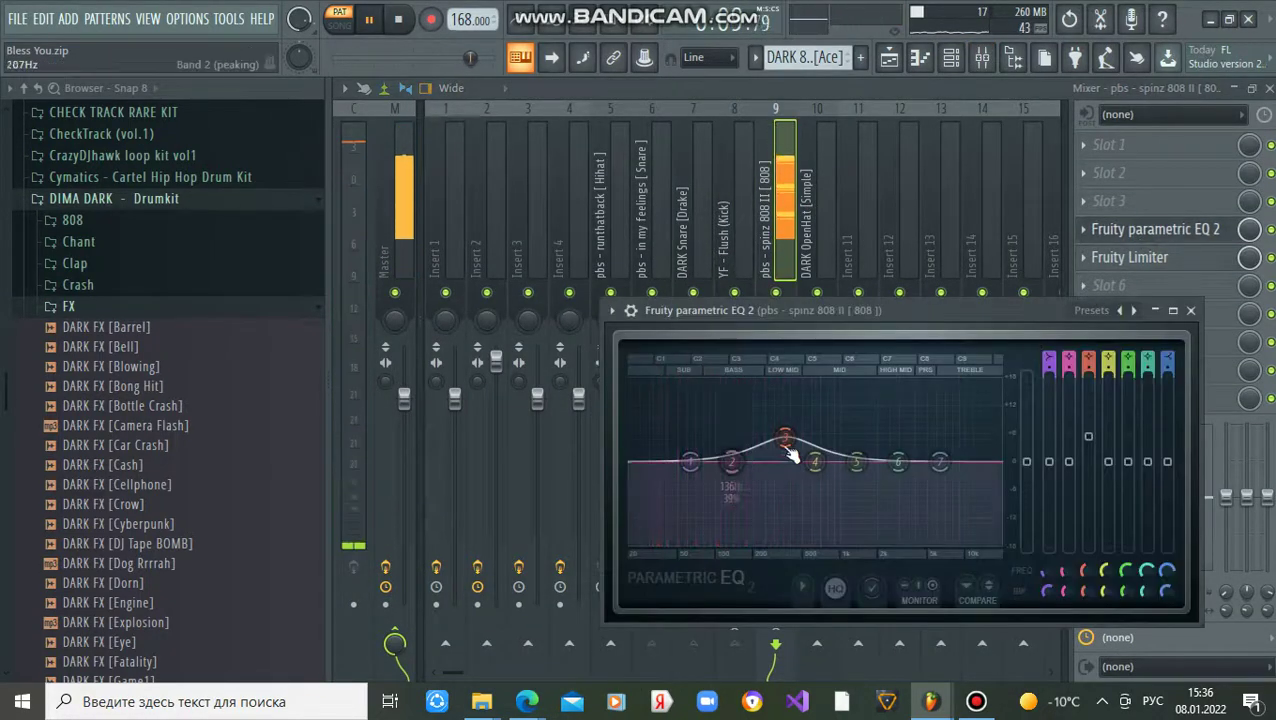
{"action": "left_click", "coordinate": [1191, 311]}
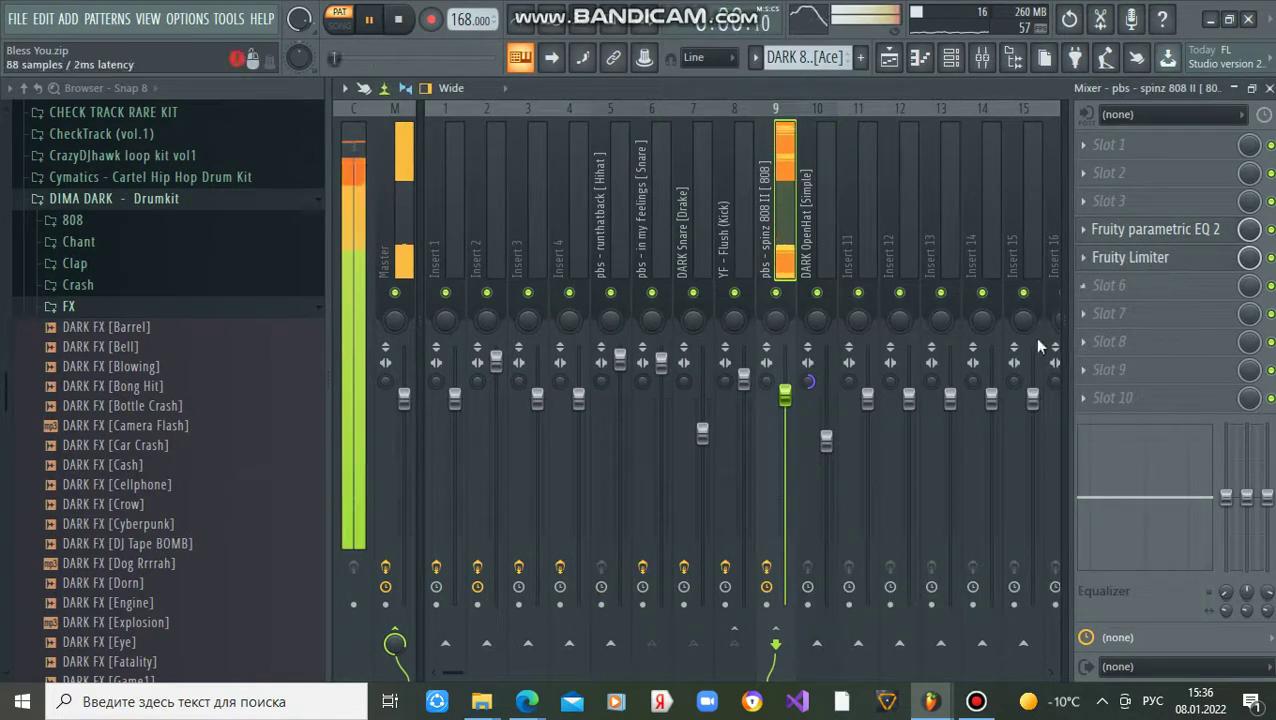
{"action": "left_click", "coordinate": [1130, 257]}
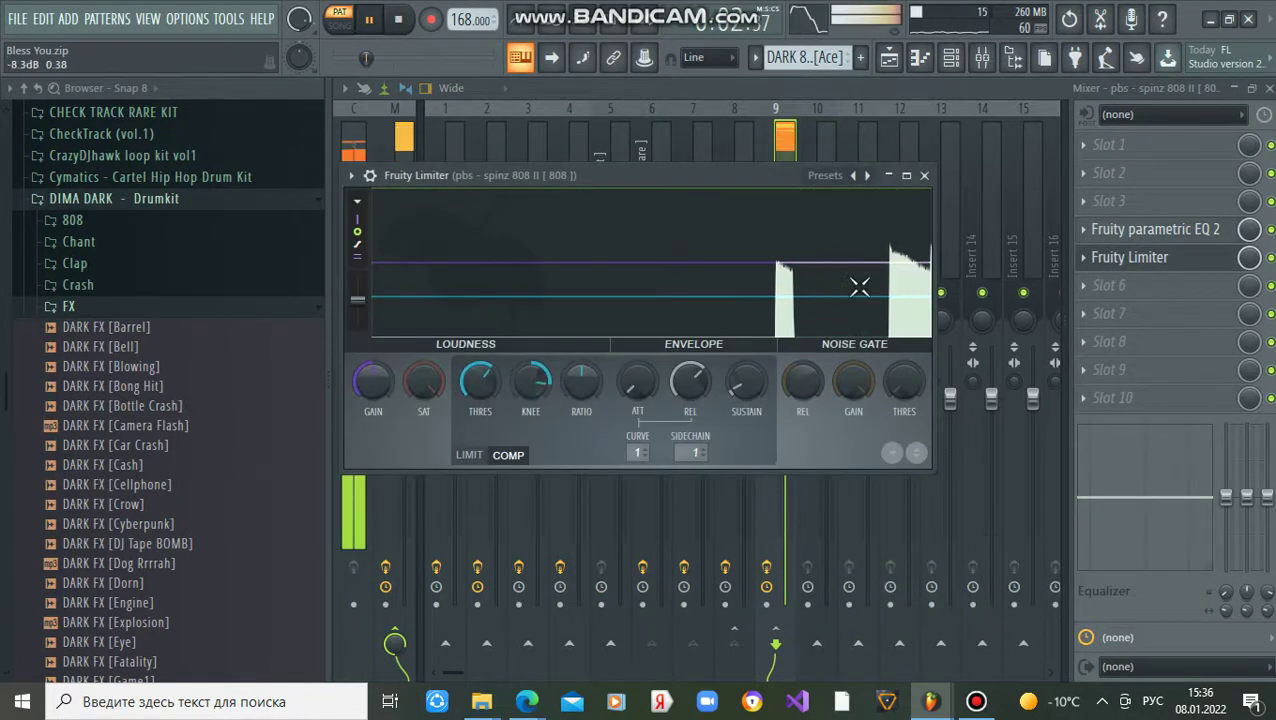
{"action": "left_click", "coordinate": [924, 175]}
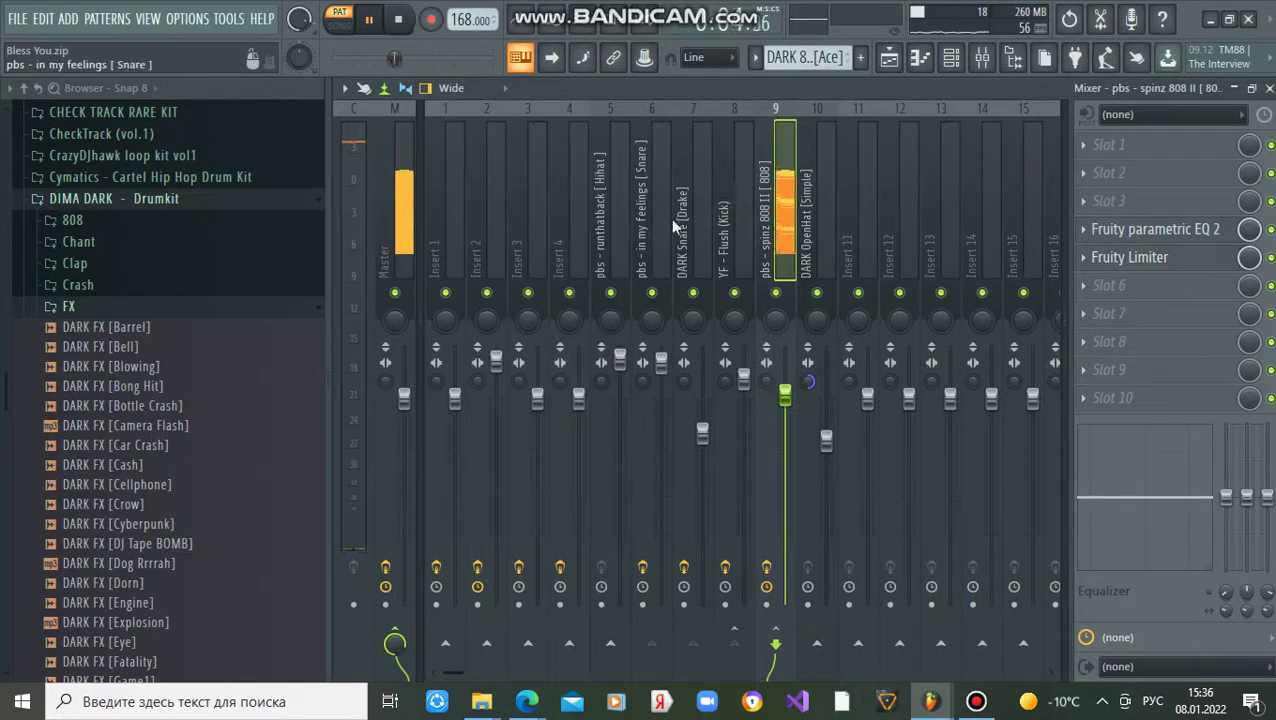
{"action": "left_click", "coordinate": [1269, 89]}
{"action": "left_click", "coordinate": [1269, 89]}
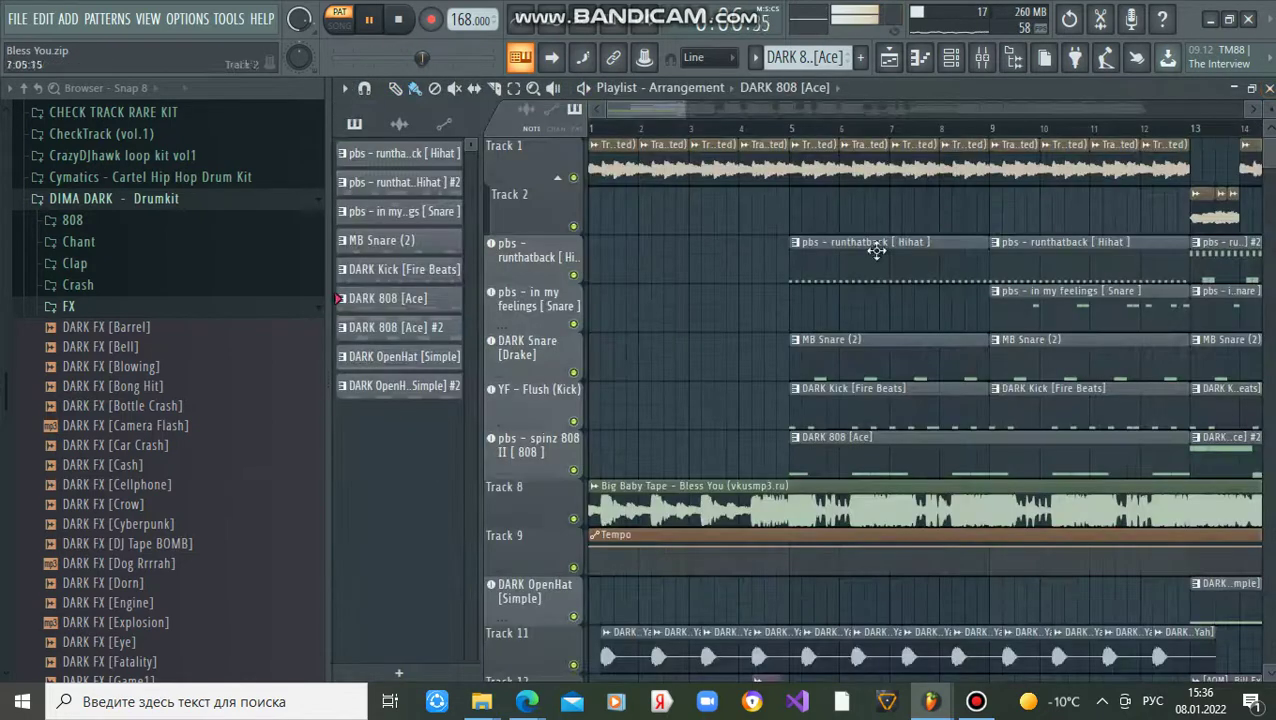
- Solo the YF - Flush (Kick) track together with the spinz 808 II track and play the song
{"action": "right_click", "coordinate": [574, 421]}
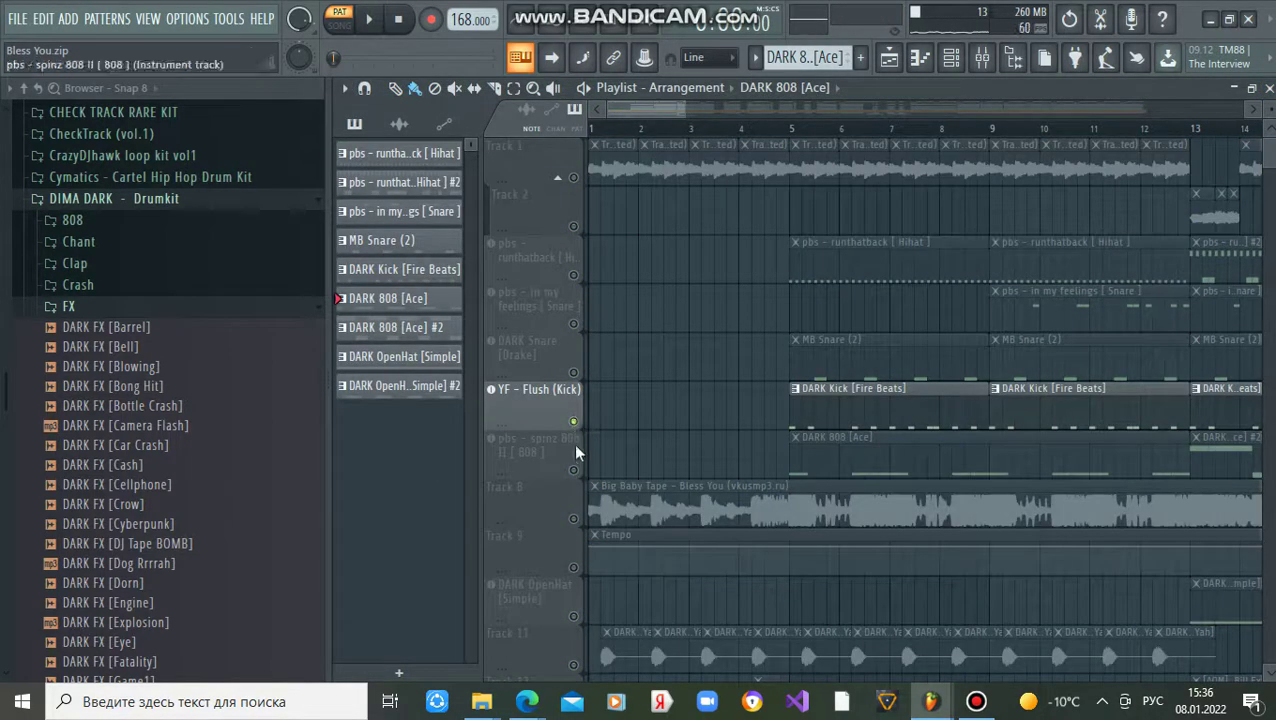
{"action": "left_click", "coordinate": [575, 470]}
{"action": "key", "text": "space"}
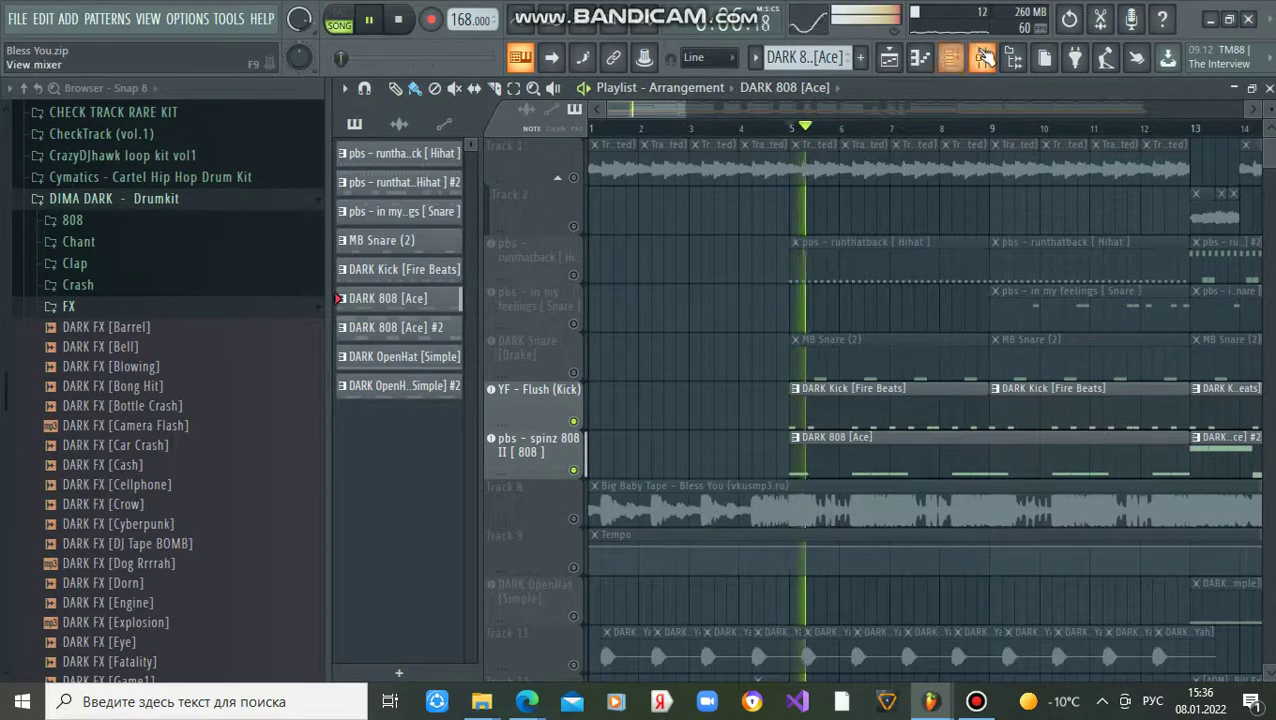
- Watch the spinz 808 II track's Fruity Limiter react to the kick, stop playback and return to the playlist
{"action": "left_click", "coordinate": [982, 57]}
{"action": "left_click", "coordinate": [1130, 257]}
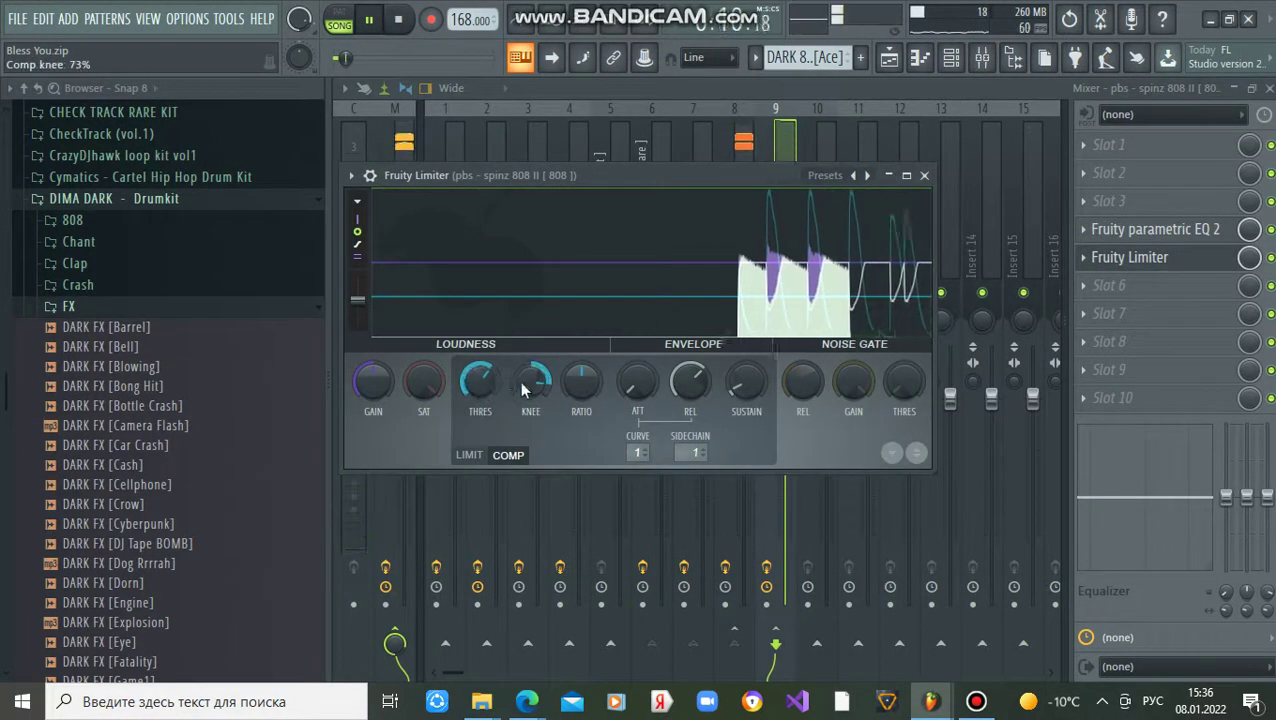
{"action": "left_click", "coordinate": [924, 175]}
{"action": "key", "text": "space"}
{"action": "left_click", "coordinate": [1268, 89]}
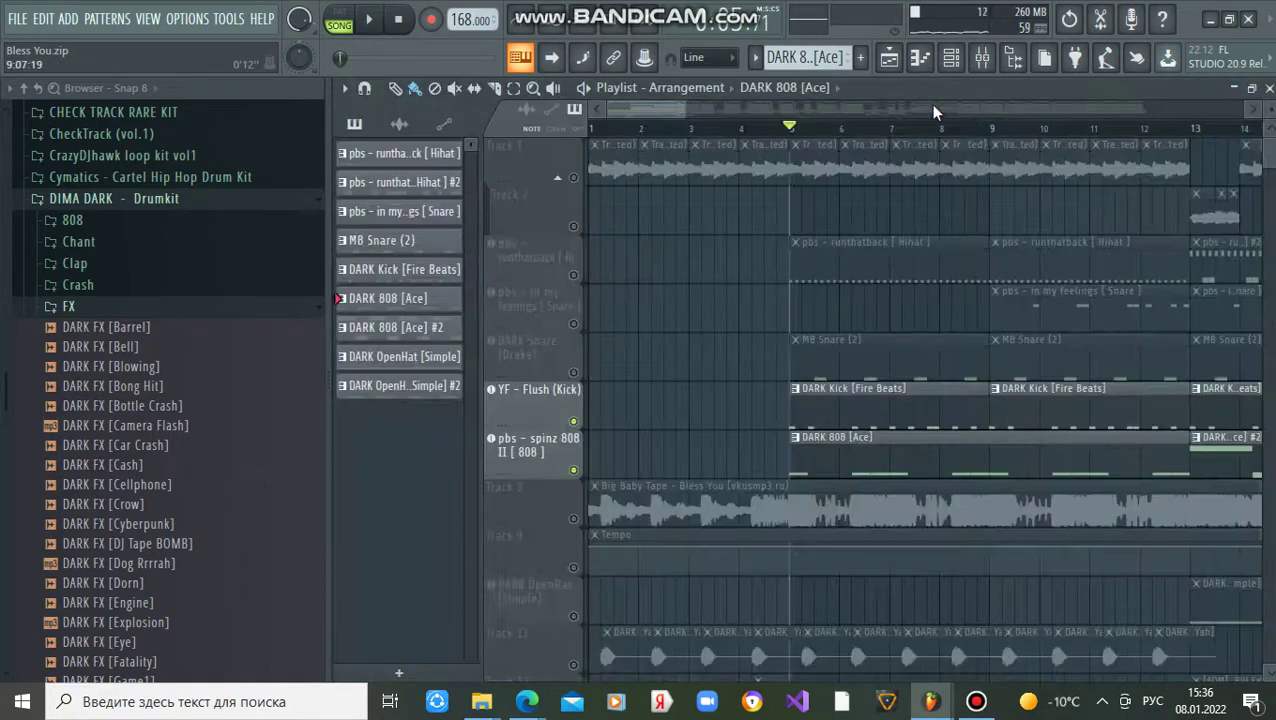
- Open the DARK 808 [Ace] #2 pattern in the piano roll, play it in pattern mode and close it
{"action": "scroll", "coordinate": [930, 104], "scroll_direction": "right", "scroll_amount": 4}
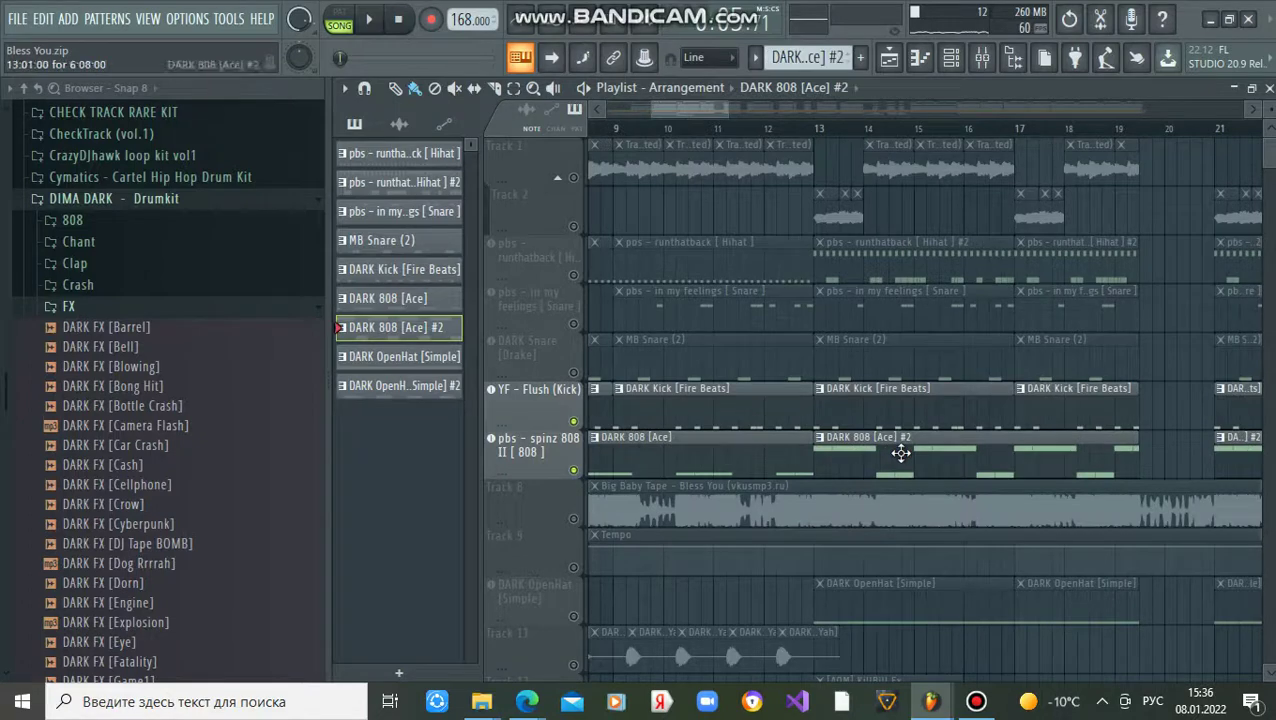
{"action": "double_click", "coordinate": [901, 453]}
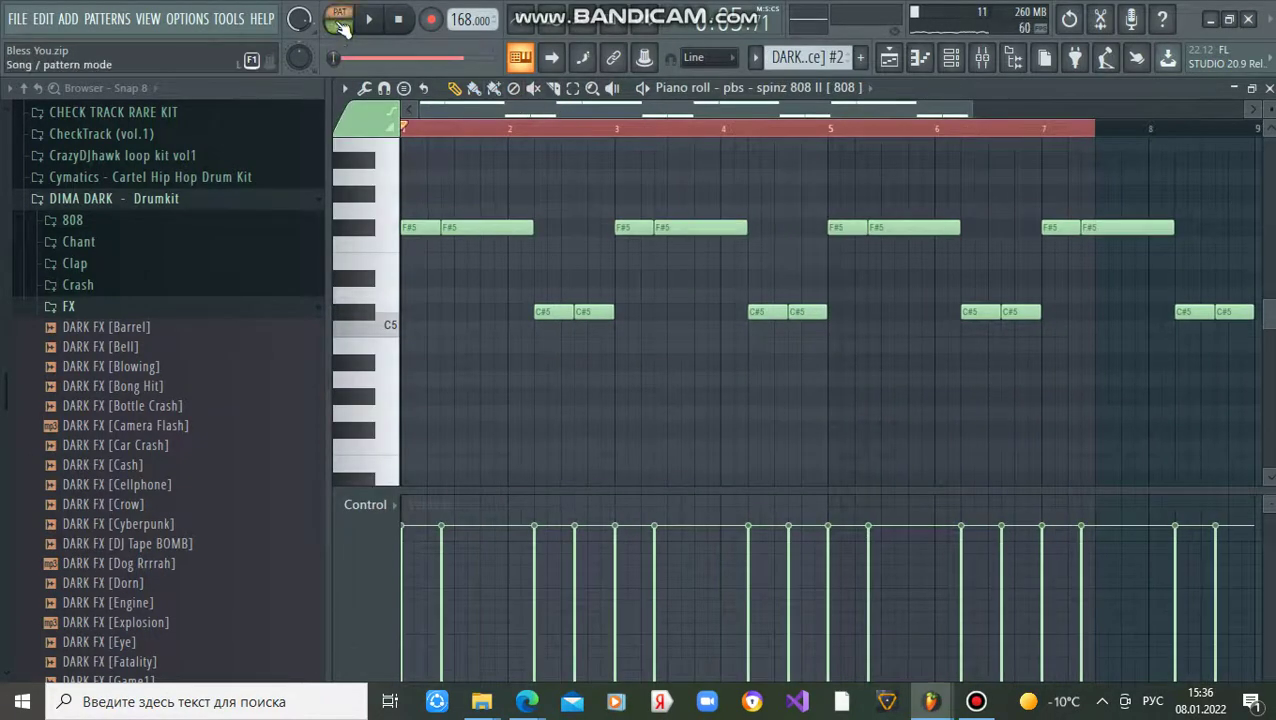
{"action": "key", "text": "space"}
{"action": "scroll", "coordinate": [553, 240], "scroll_direction": "up", "scroll_amount": 2}
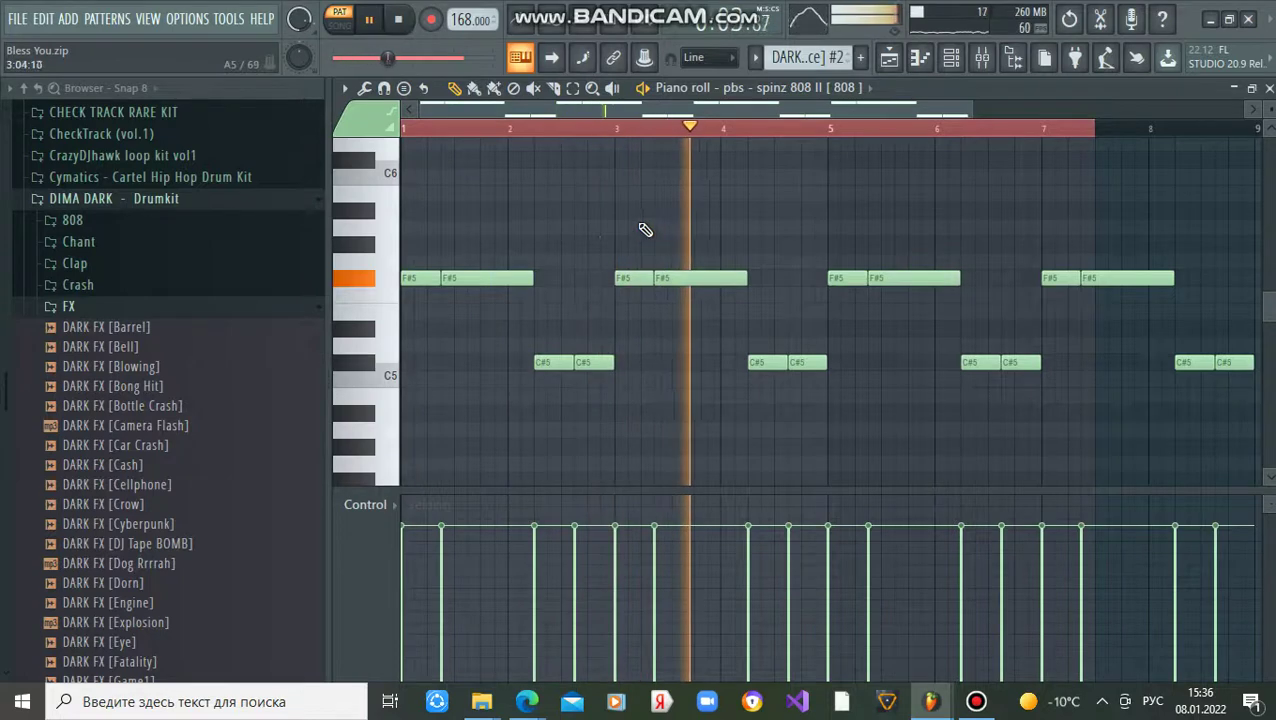
{"action": "key", "text": "space"}
{"action": "left_click", "coordinate": [1268, 89]}
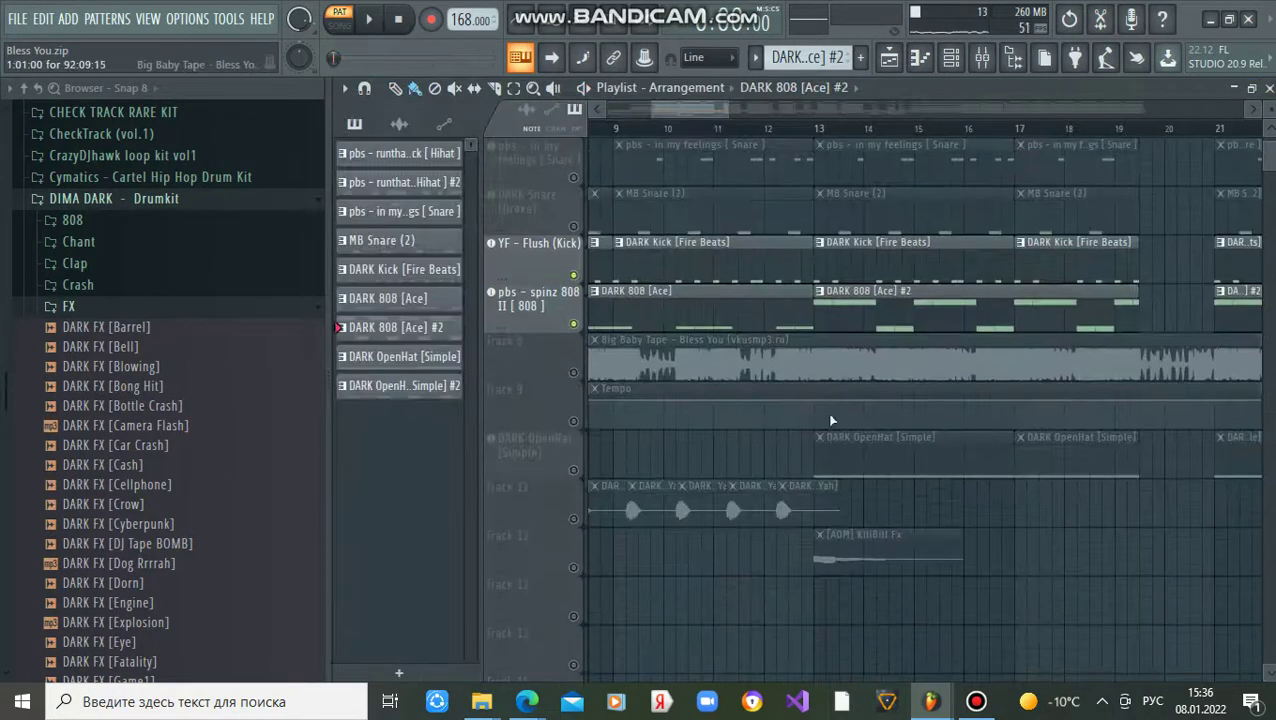
- Play the DARK OpenHat [Simple] pattern in the piano roll and inspect the Reverse option in its sampler channel settings
{"action": "double_click", "coordinate": [861, 466]}
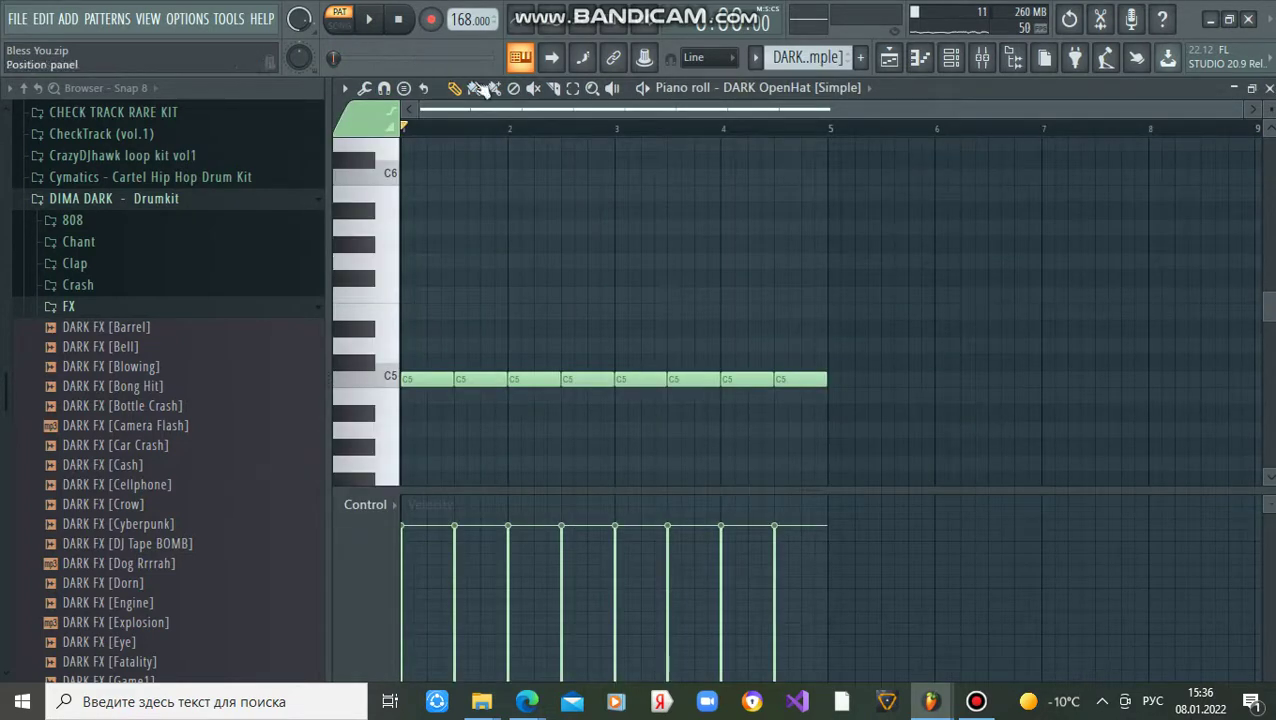
{"action": "key", "text": "space"}
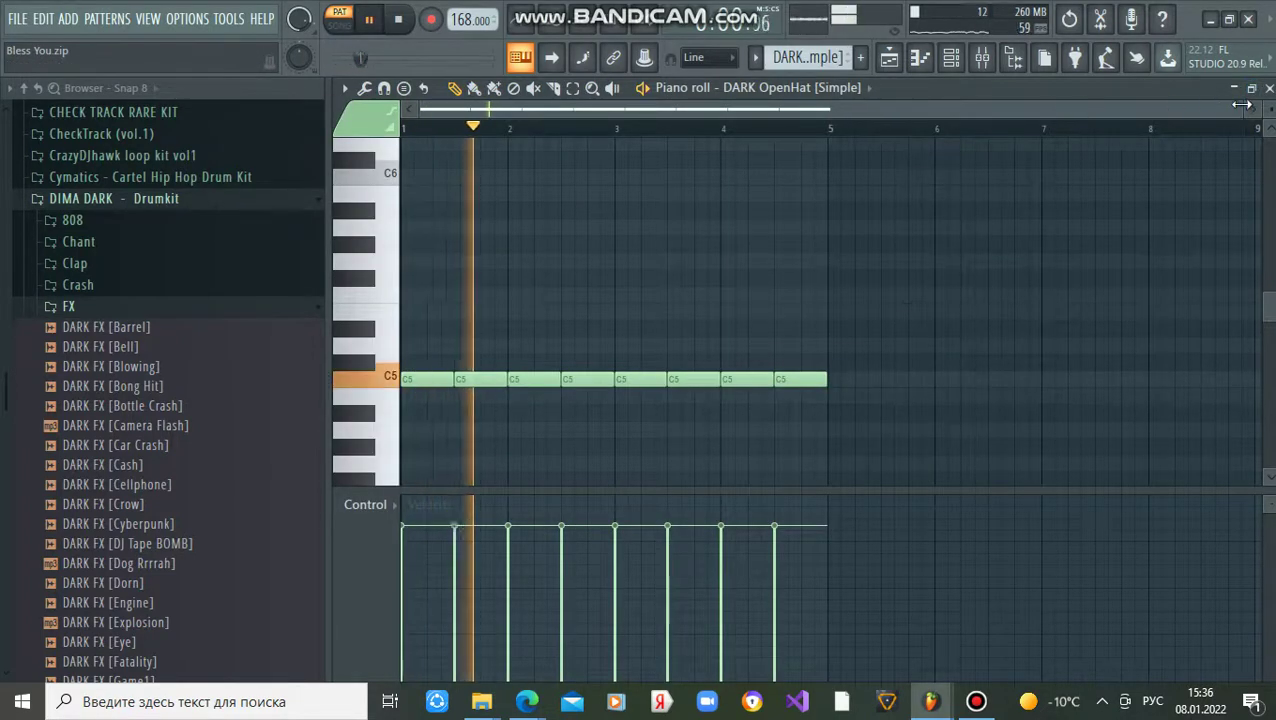
{"action": "scroll", "coordinate": [830, 103], "scroll_direction": "up", "scroll_amount": 2}
{"action": "left_click", "coordinate": [828, 100]}
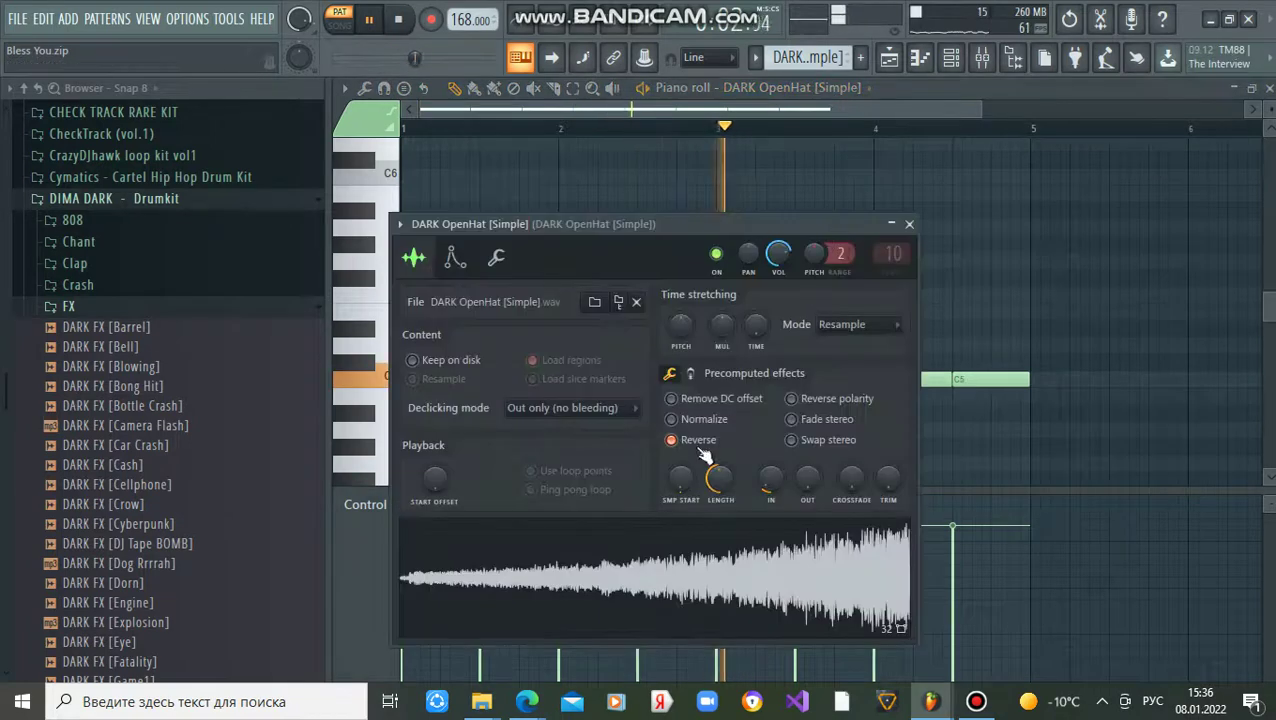
{"action": "left_click", "coordinate": [909, 224]}
- Check the DARK OpenHat [Simple] mixer track and return to the playlist
{"action": "key", "text": "F9"}
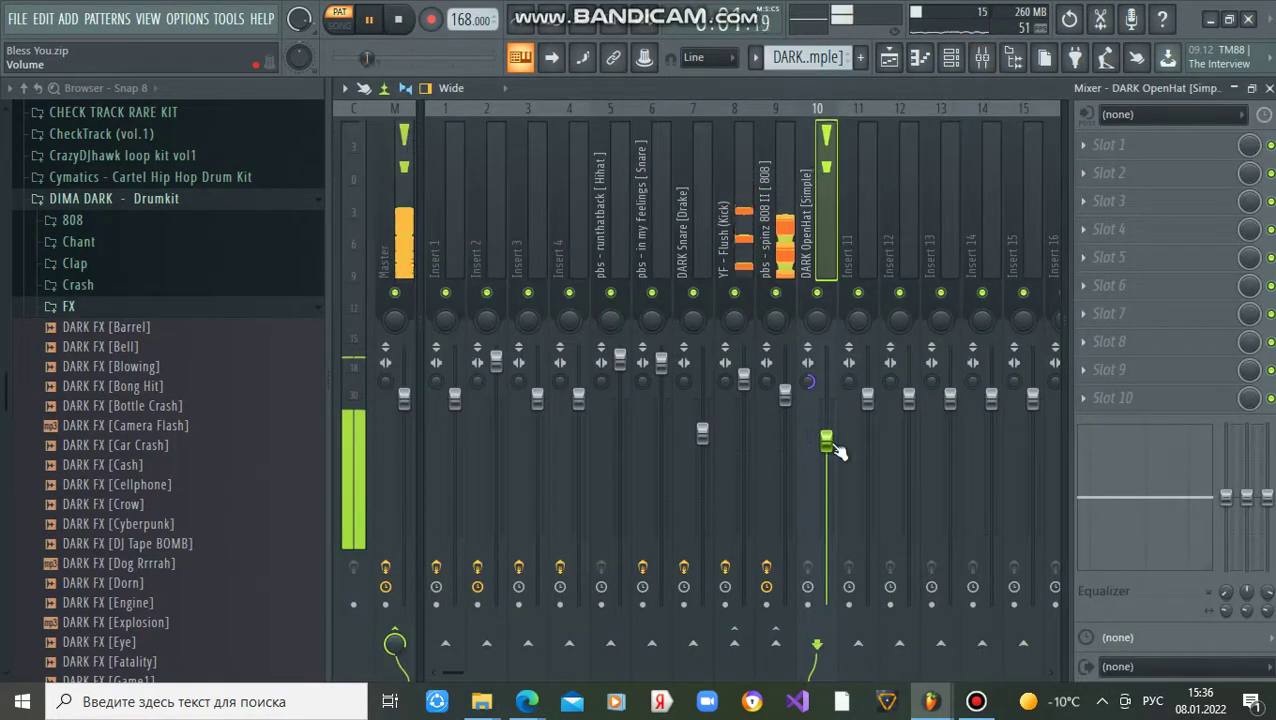
{"action": "left_click", "coordinate": [1269, 88]}
{"action": "left_click", "coordinate": [1269, 88]}
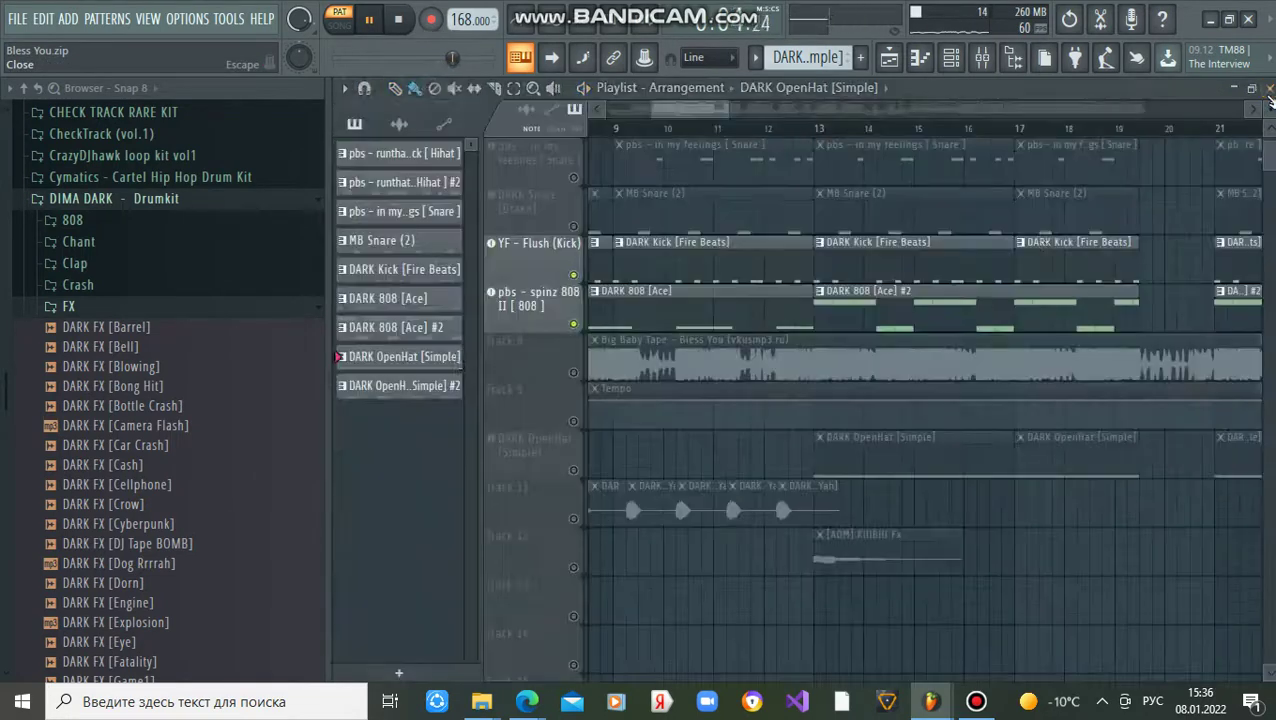
- Inspect the sample settings of the [AOM] KillBill Fx and DARK Chant [DJ Tape Yah] clips
{"action": "double_click", "coordinate": [857, 550]}
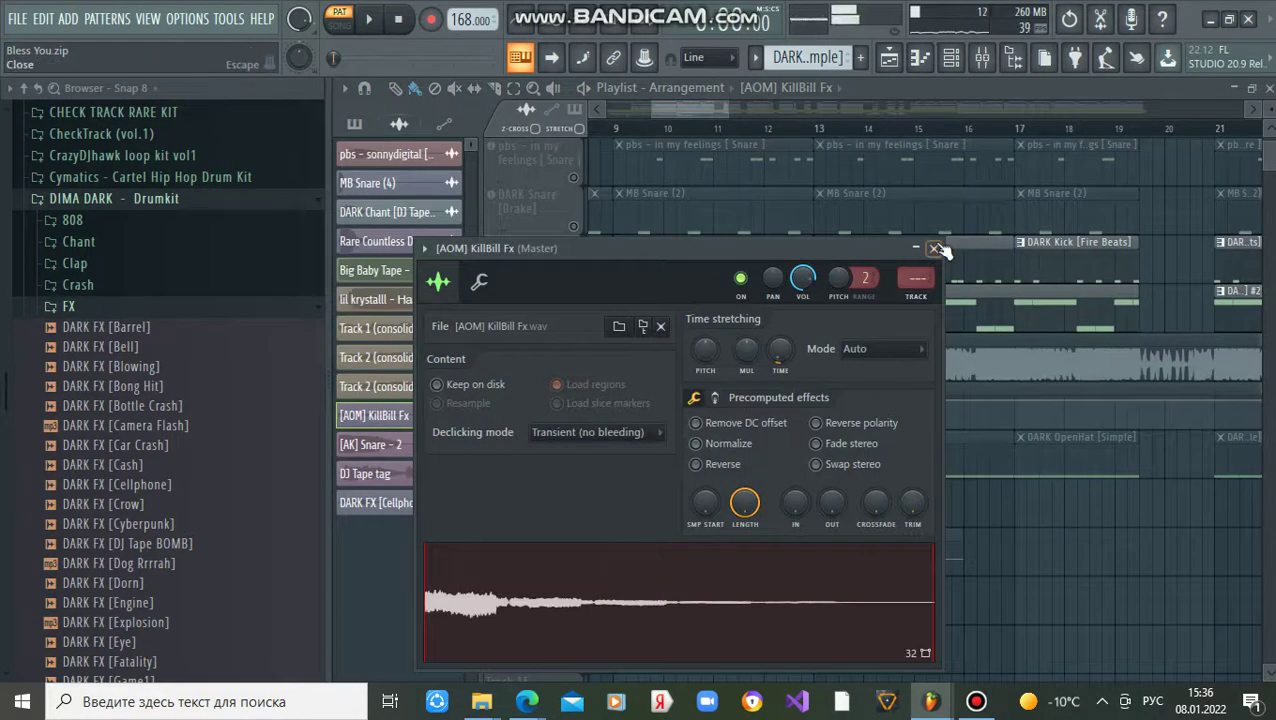
{"action": "left_click", "coordinate": [934, 248]}
{"action": "double_click", "coordinate": [790, 523]}
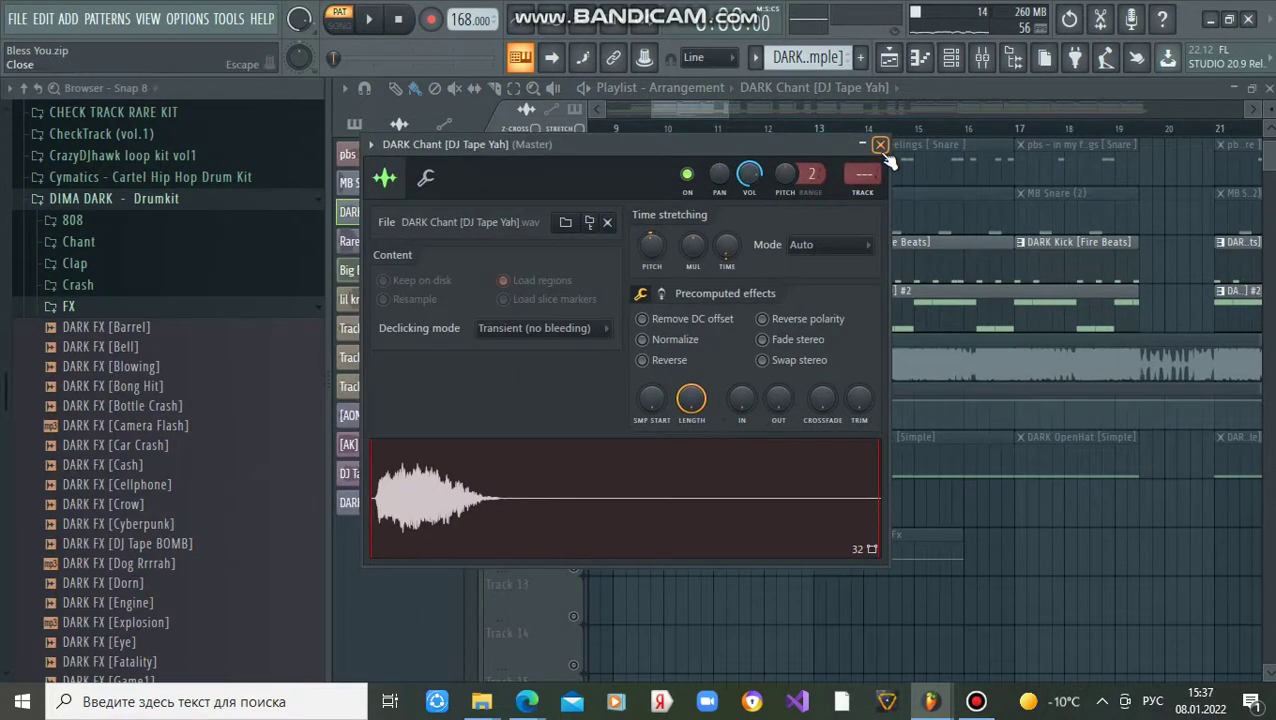
{"action": "left_click", "coordinate": [880, 146]}
- Unmute all playlist tracks except Track 8, the Big Baby Tape - Bless You audio
{"action": "scroll", "coordinate": [888, 233], "scroll_direction": "down", "scroll_amount": 8}
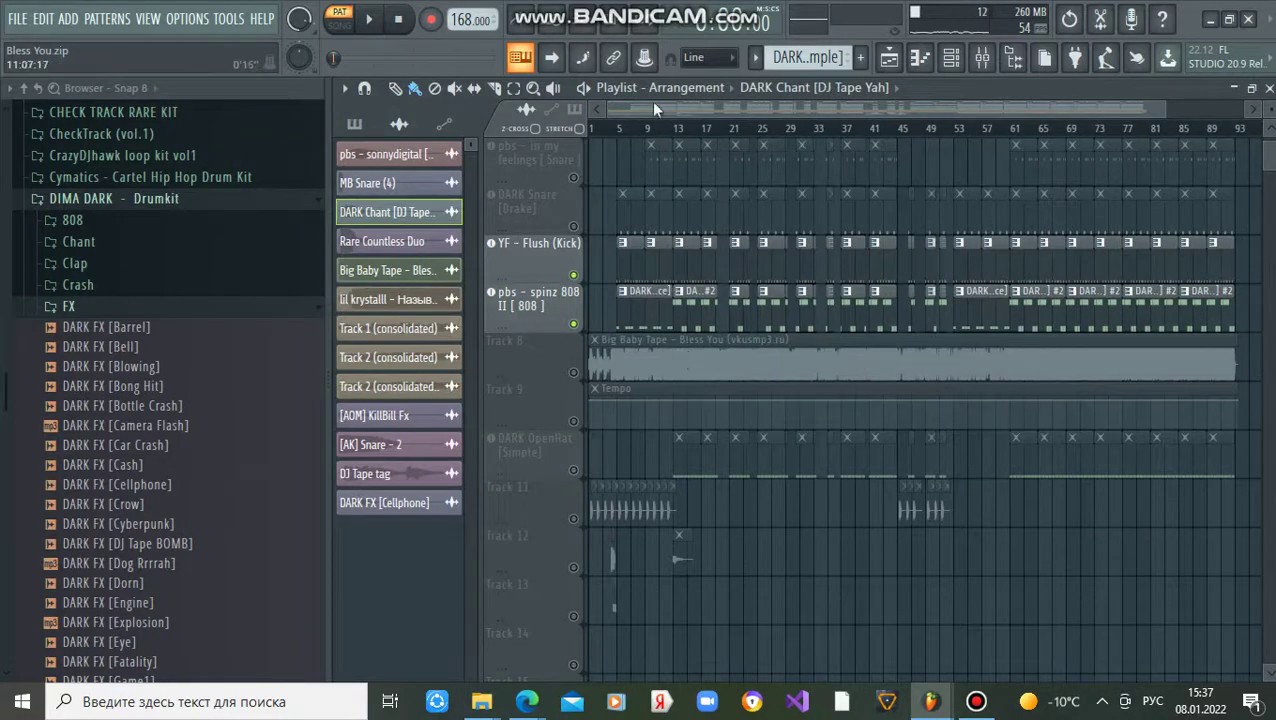
{"action": "scroll", "coordinate": [605, 133], "scroll_direction": "up", "scroll_amount": 8}
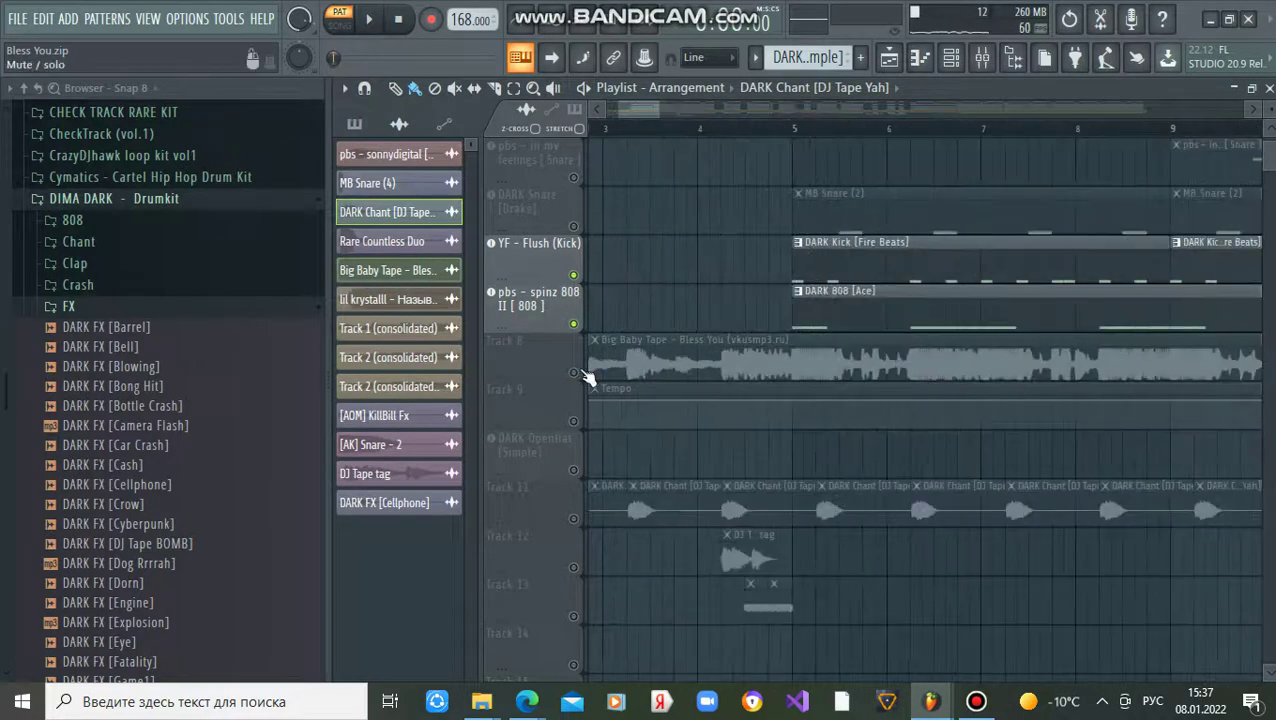
{"action": "right_click", "coordinate": [577, 372]}
{"action": "right_click", "coordinate": [577, 372]}
{"action": "left_click", "coordinate": [574, 372]}
- Open the sample settings of the DARK FX [Cellphone] clip on Track 13
{"action": "scroll", "coordinate": [751, 557], "scroll_direction": "down", "scroll_amount": 1}
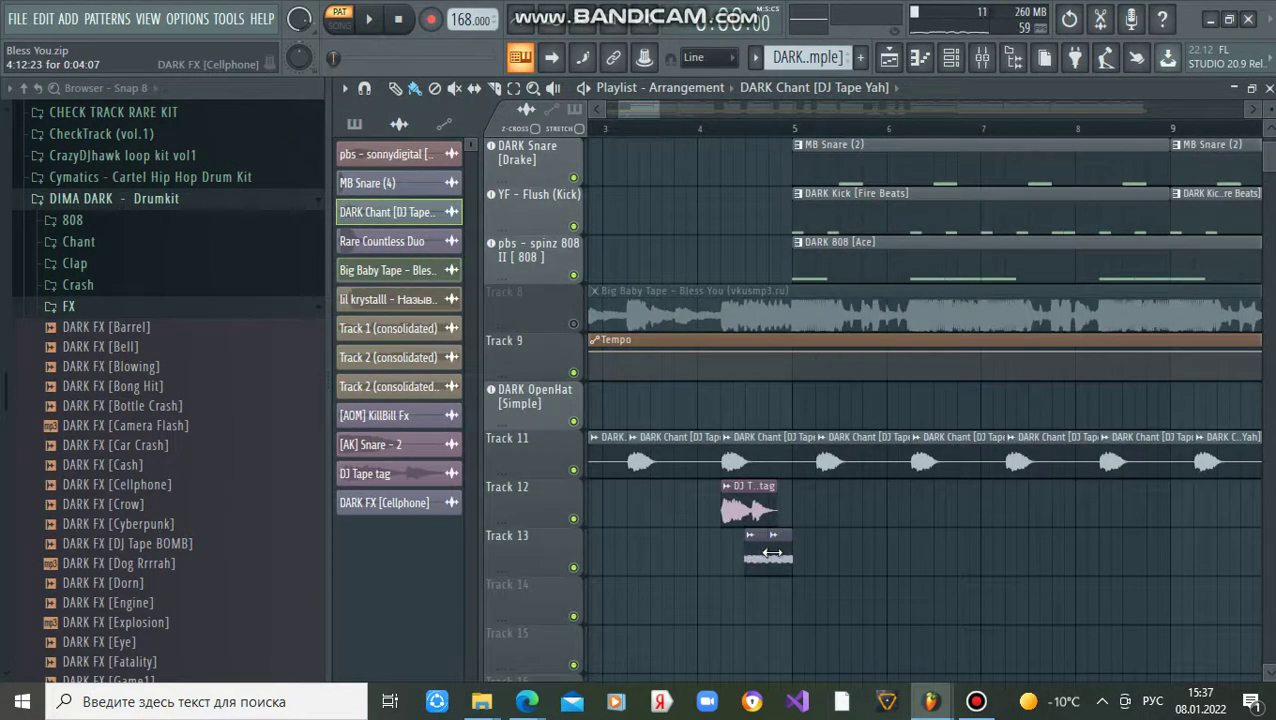
{"action": "double_click", "coordinate": [771, 553]}
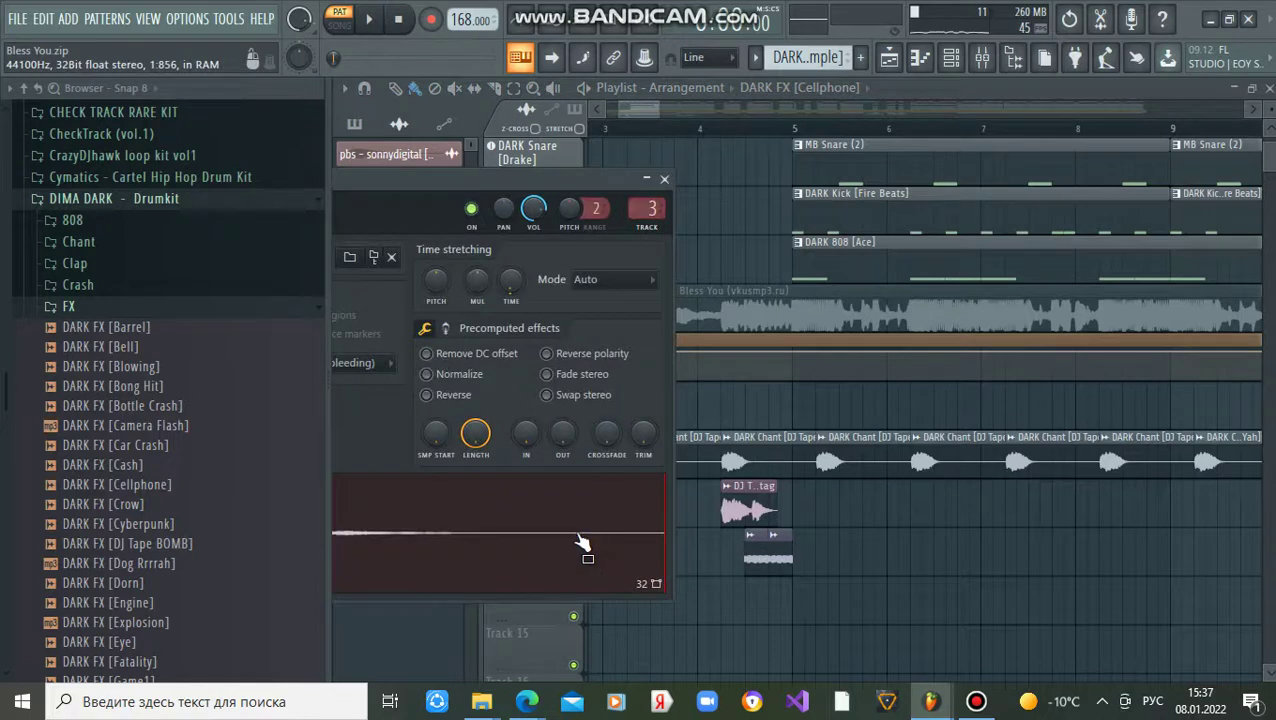
- Inspect the sample settings of the DJ Tape tag clip on Track 12 and close them
{"action": "left_click", "coordinate": [665, 180]}
{"action": "scroll", "coordinate": [727, 147], "scroll_direction": "up", "scroll_amount": 4}
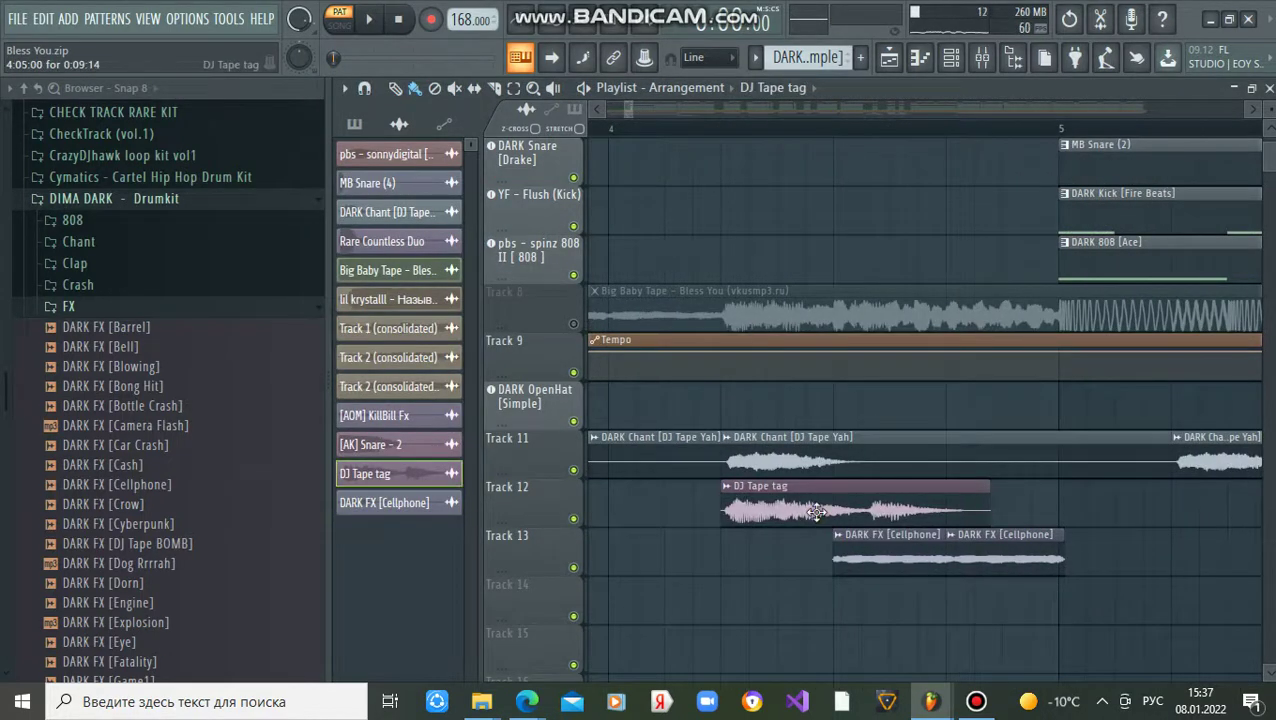
{"action": "double_click", "coordinate": [816, 512]}
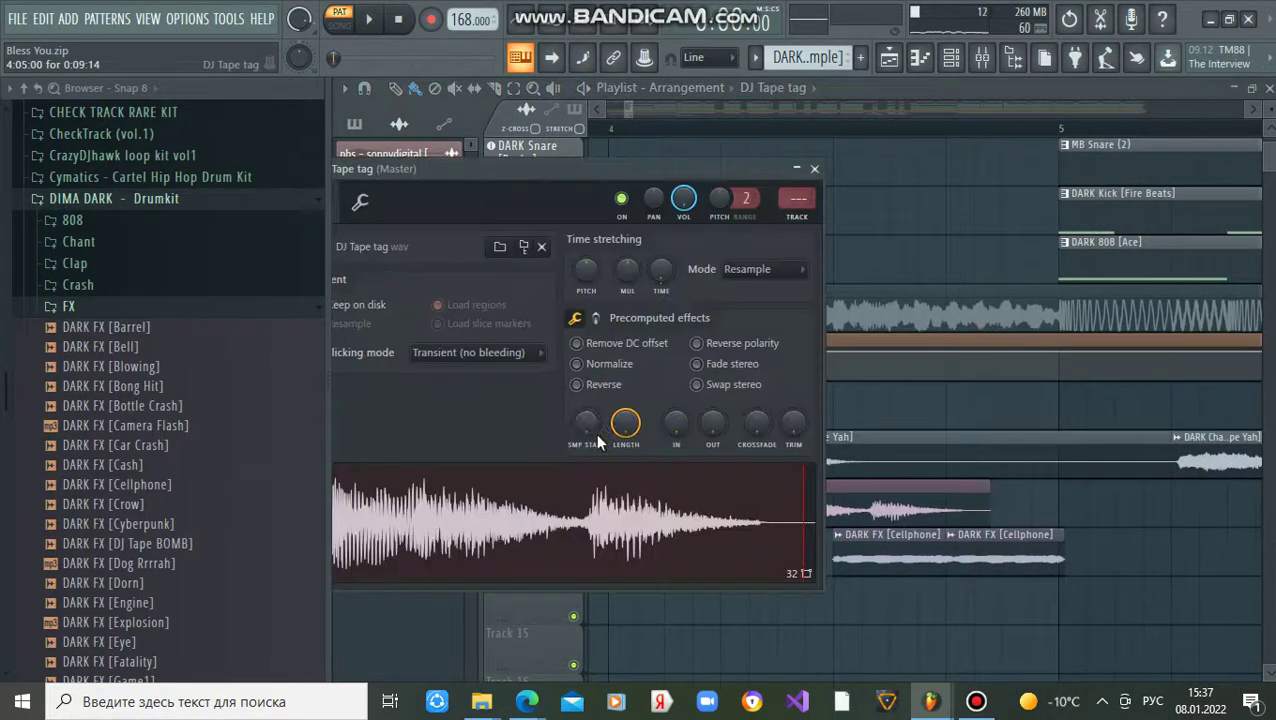
{"action": "left_click", "coordinate": [815, 169]}
- Play the full arrangement from bar 1 in song mode and follow the clips through the first drop at bar 13
{"action": "scroll", "coordinate": [805, 140], "scroll_direction": "down", "scroll_amount": 5}
{"action": "scroll", "coordinate": [815, 145], "scroll_direction": "up", "scroll_amount": 3}
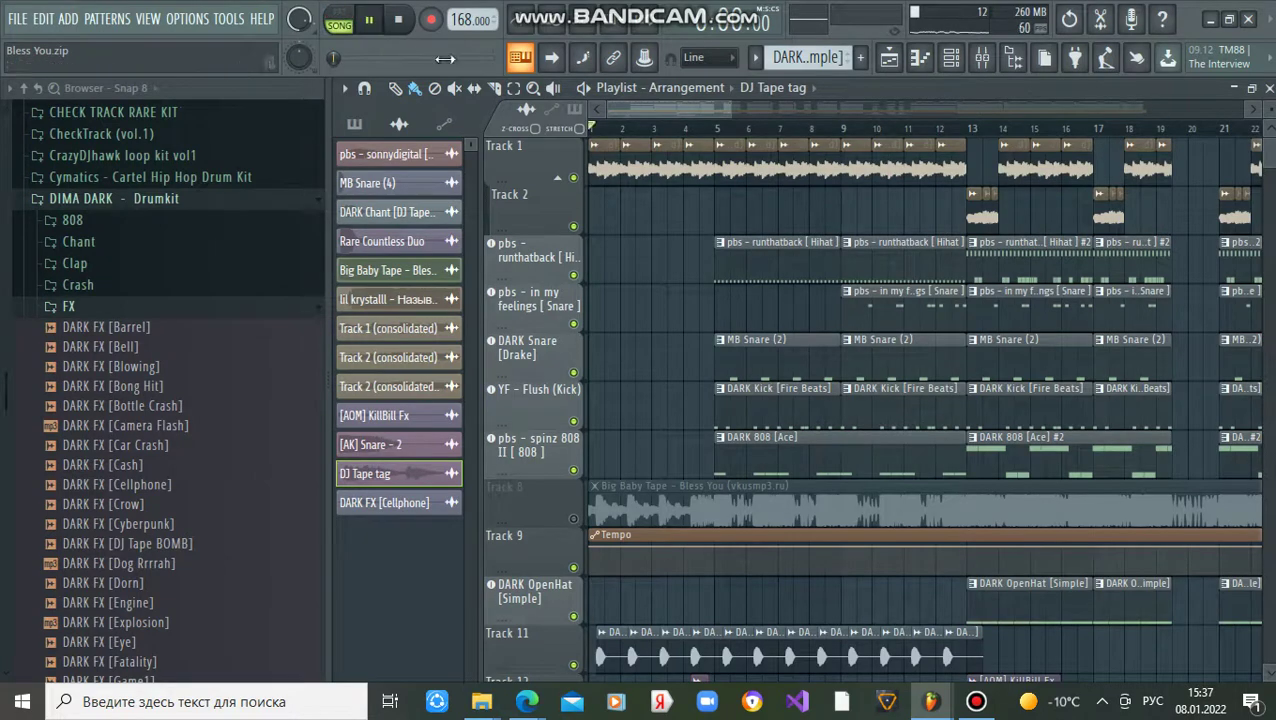
{"action": "scroll", "coordinate": [642, 135], "scroll_direction": "down", "scroll_amount": 6}
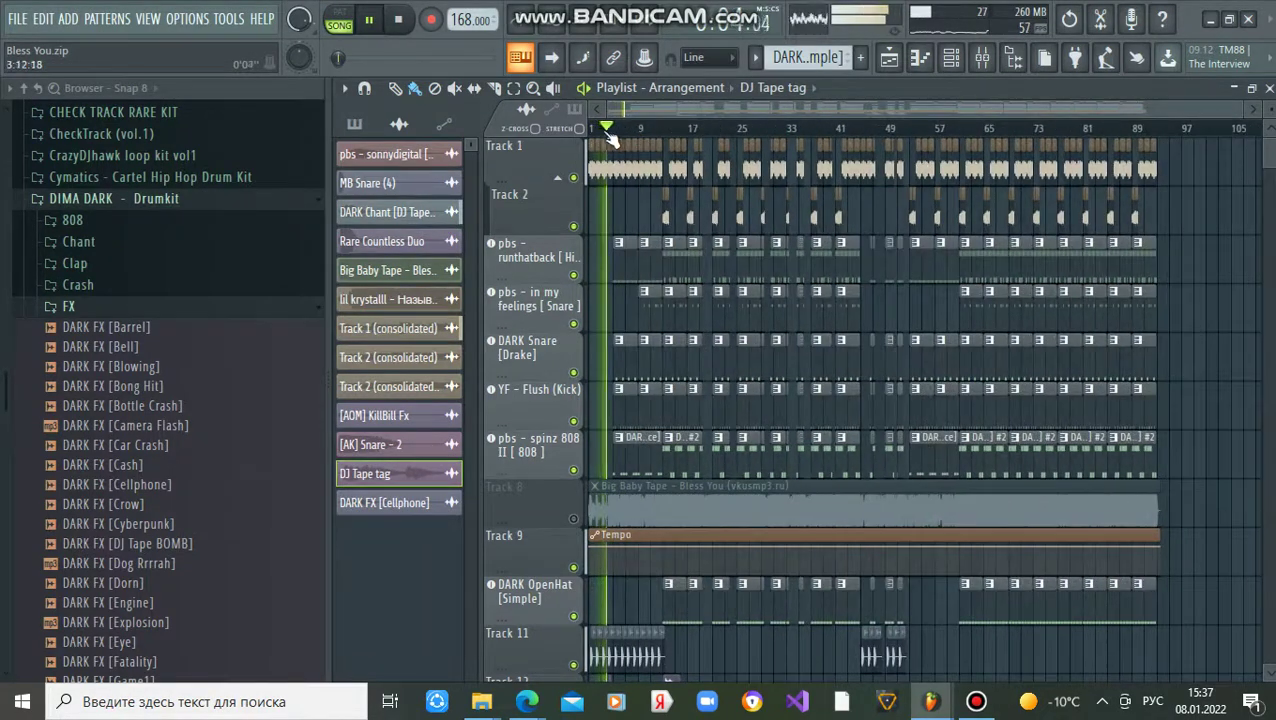
{"action": "scroll", "coordinate": [603, 137], "scroll_direction": "up", "scroll_amount": 6}
{"action": "scroll", "coordinate": [729, 336], "scroll_direction": "down", "scroll_amount": 4}
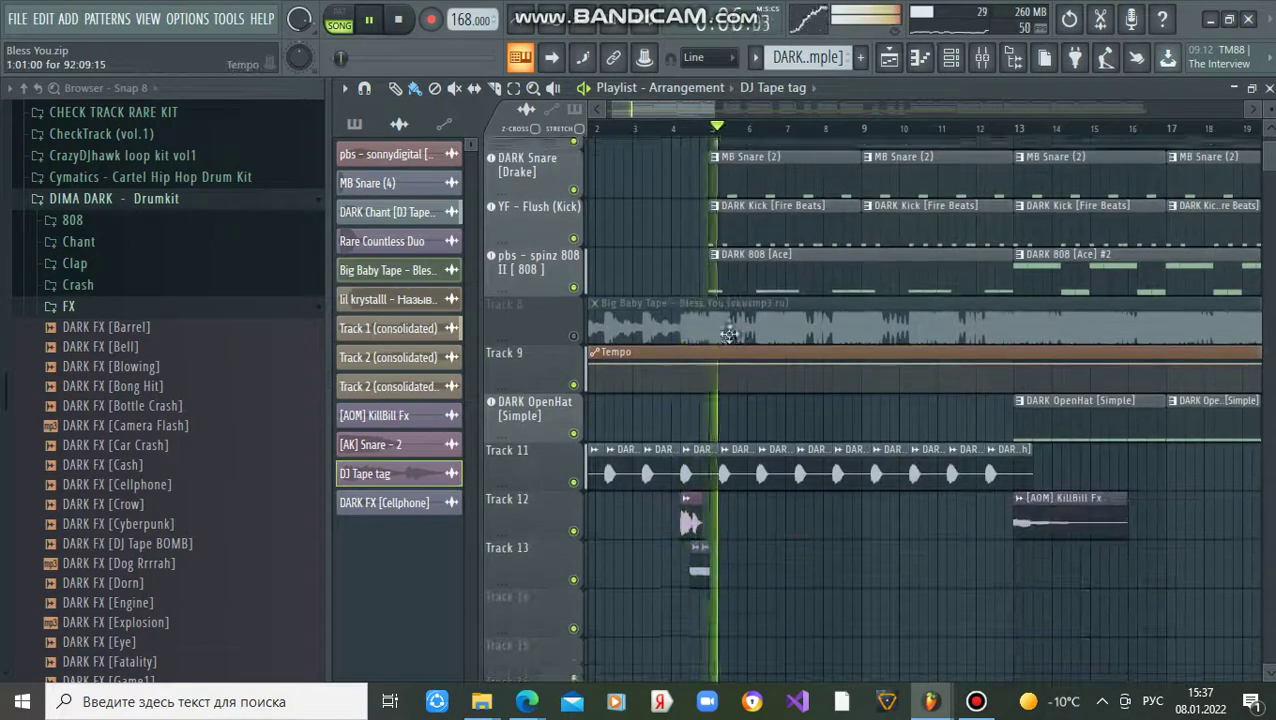
{"action": "scroll", "coordinate": [746, 270], "scroll_direction": "up", "scroll_amount": 2}
{"action": "scroll", "coordinate": [1222, 200], "scroll_direction": "up", "scroll_amount": 2}
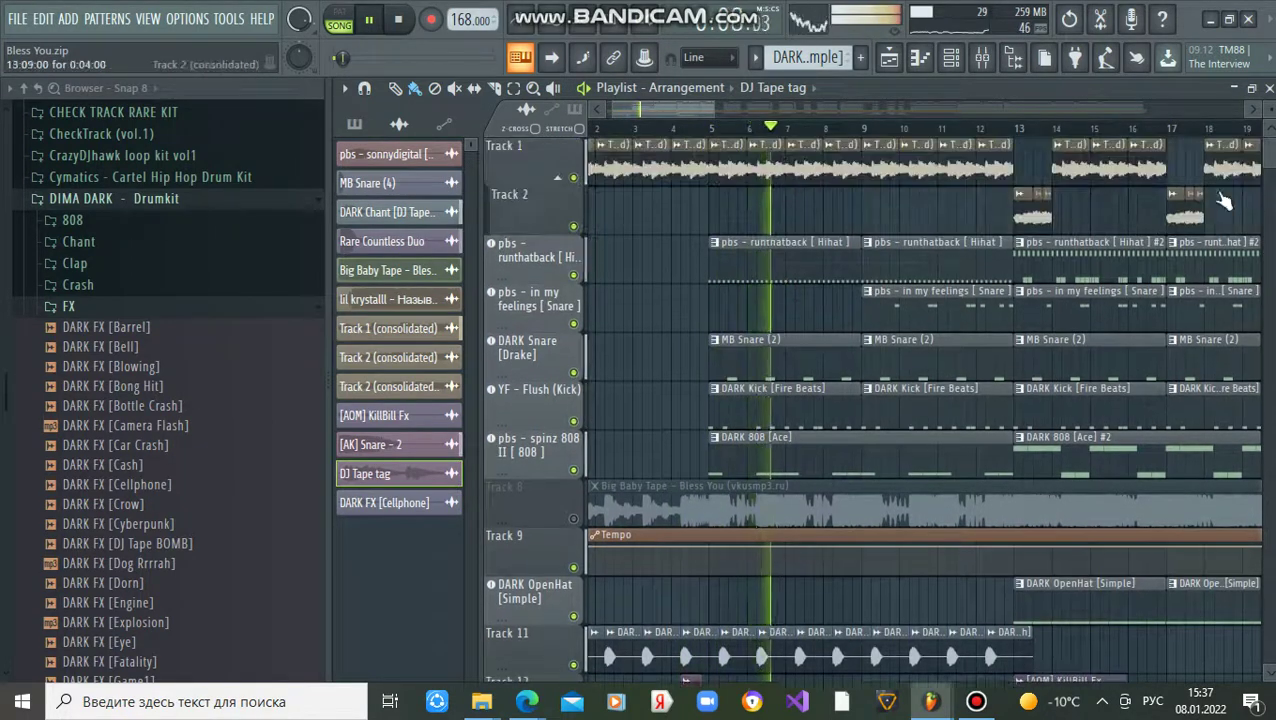
{"action": "scroll", "coordinate": [870, 420], "scroll_direction": "down", "scroll_amount": 1}
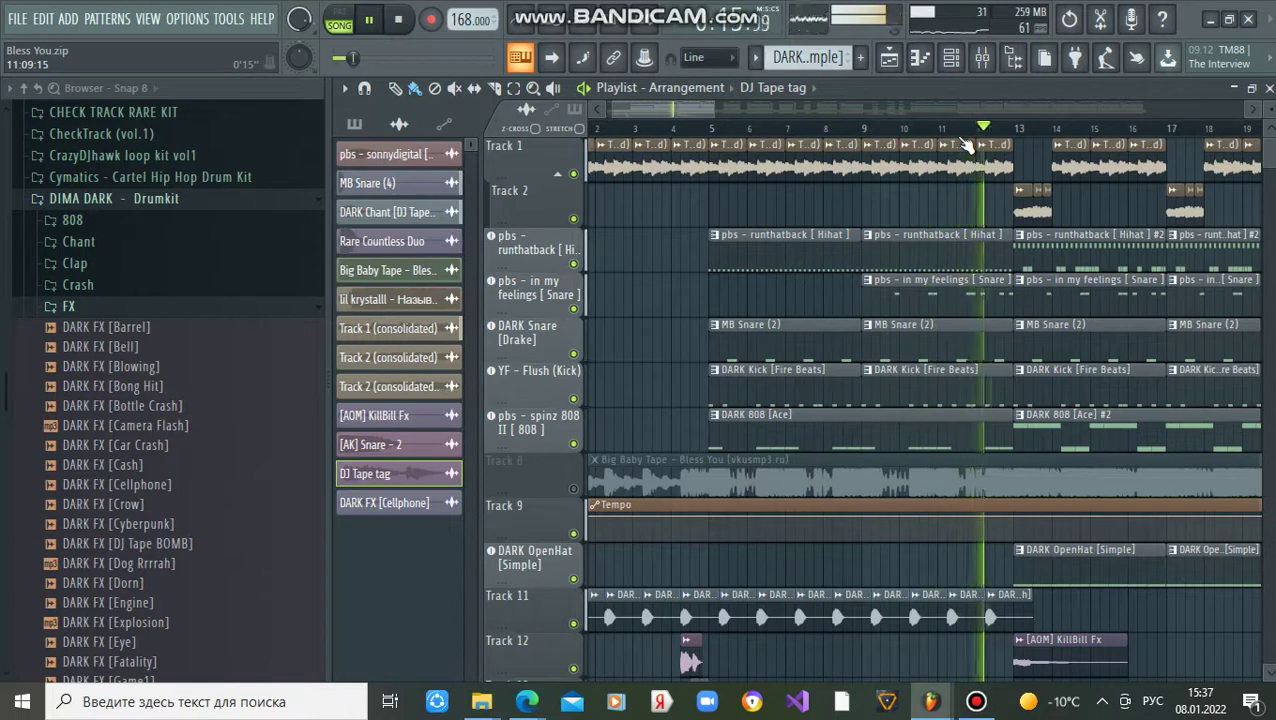
{"action": "scroll", "coordinate": [899, 113], "scroll_direction": "down", "scroll_amount": 2}
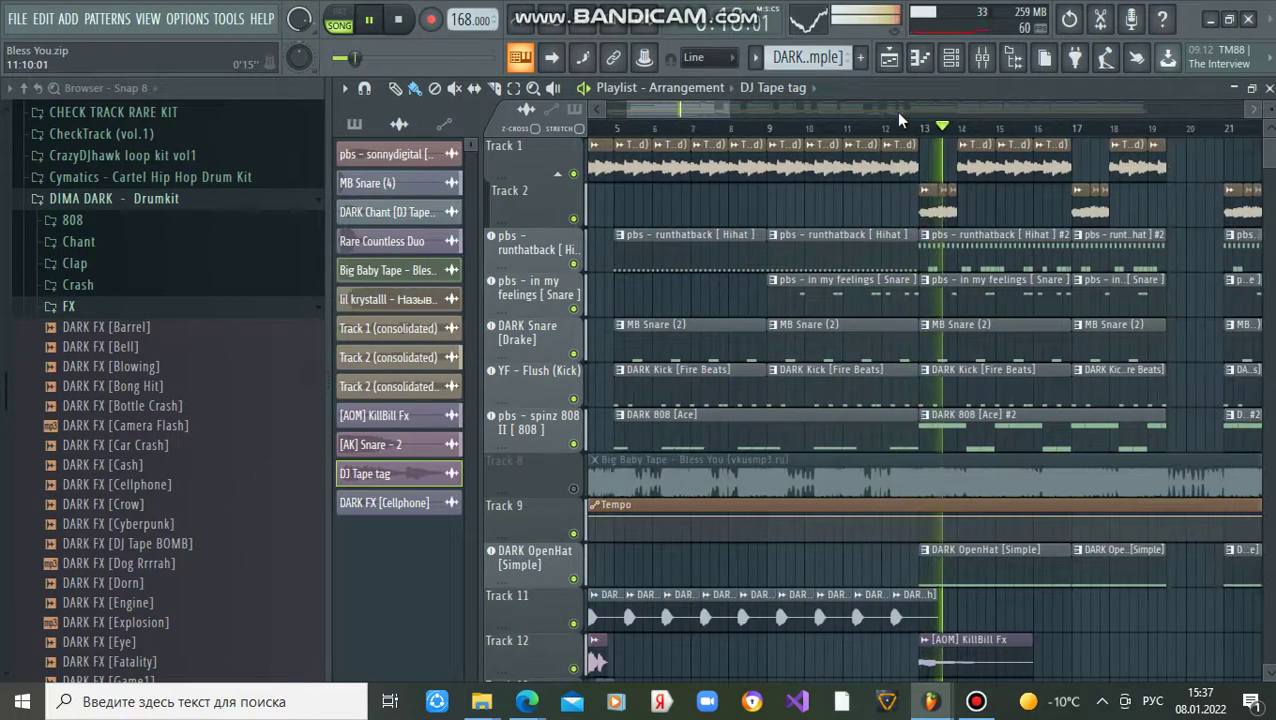
{"action": "scroll", "coordinate": [897, 113], "scroll_direction": "down", "scroll_amount": 1}
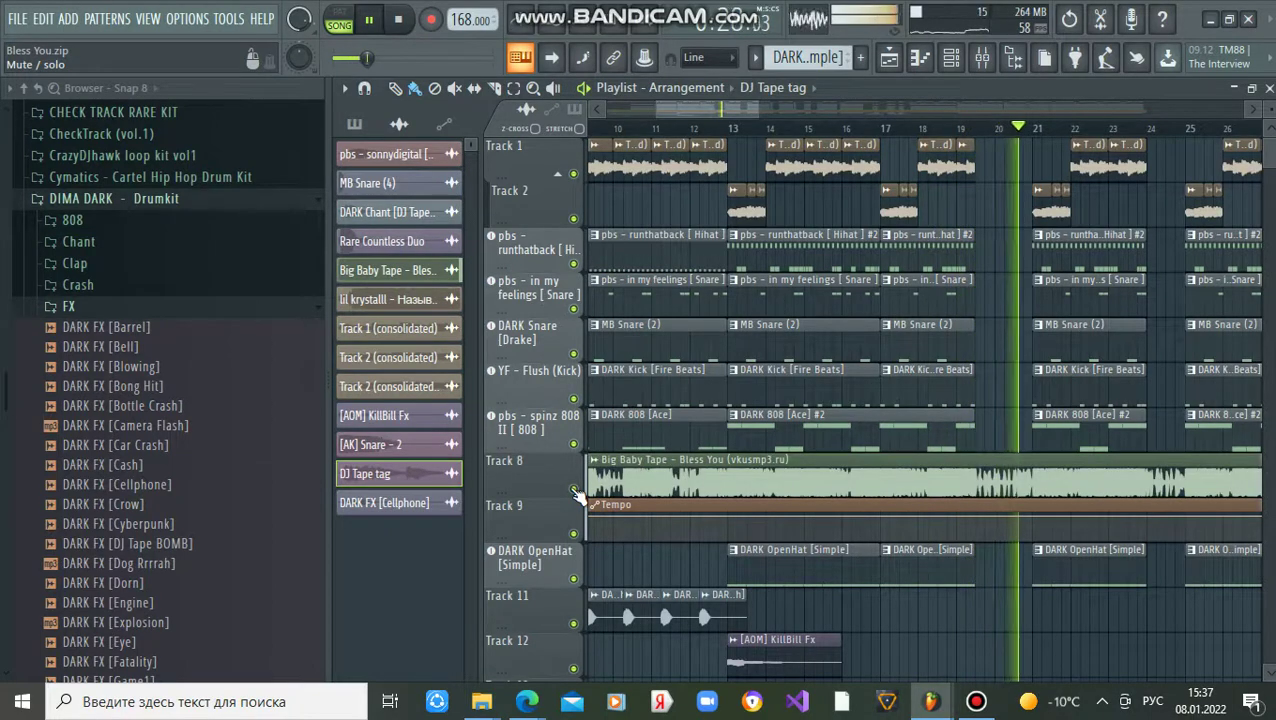
- Compare the beat with the Big Baby Tape - Bless You audio by briefly unmuting Track 8 in the gaps near bars 24 and 30
{"action": "left_click_drag", "start_coordinate": [694, 108], "coordinate": [737, 108]}
{"action": "scroll", "coordinate": [892, 133], "scroll_direction": "up", "scroll_amount": 2}
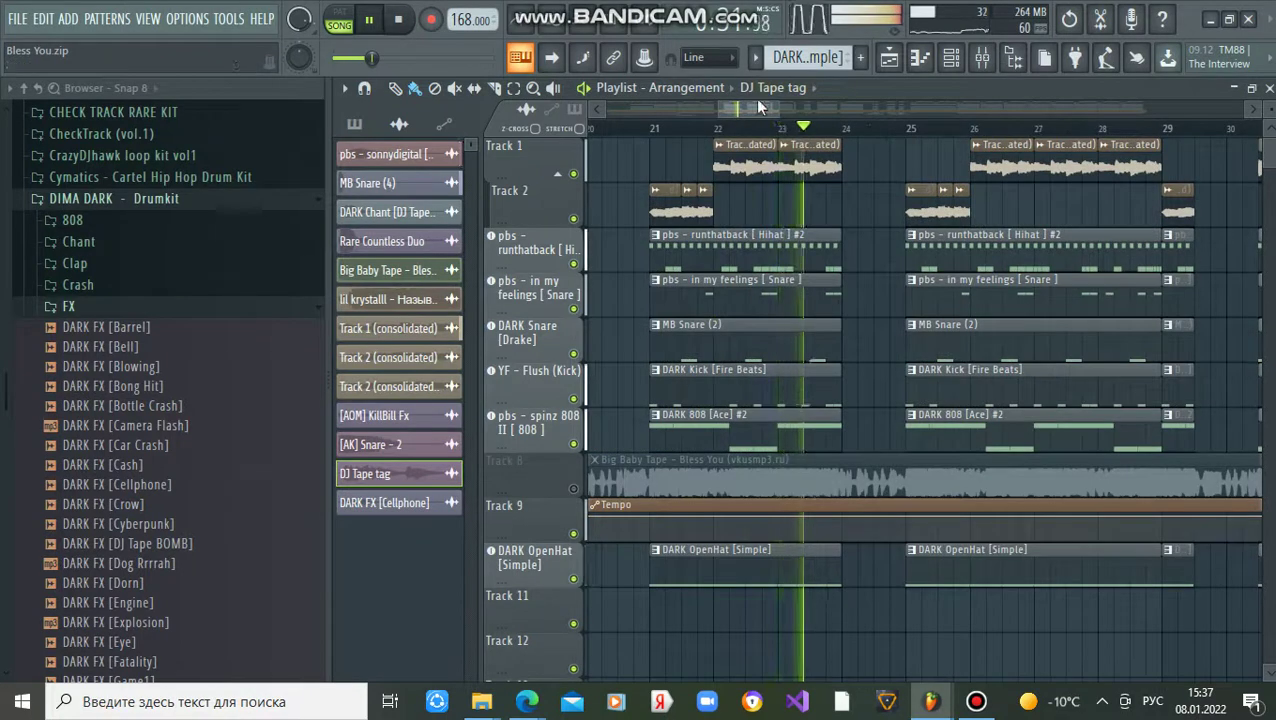
{"action": "left_click", "coordinate": [574, 489]}
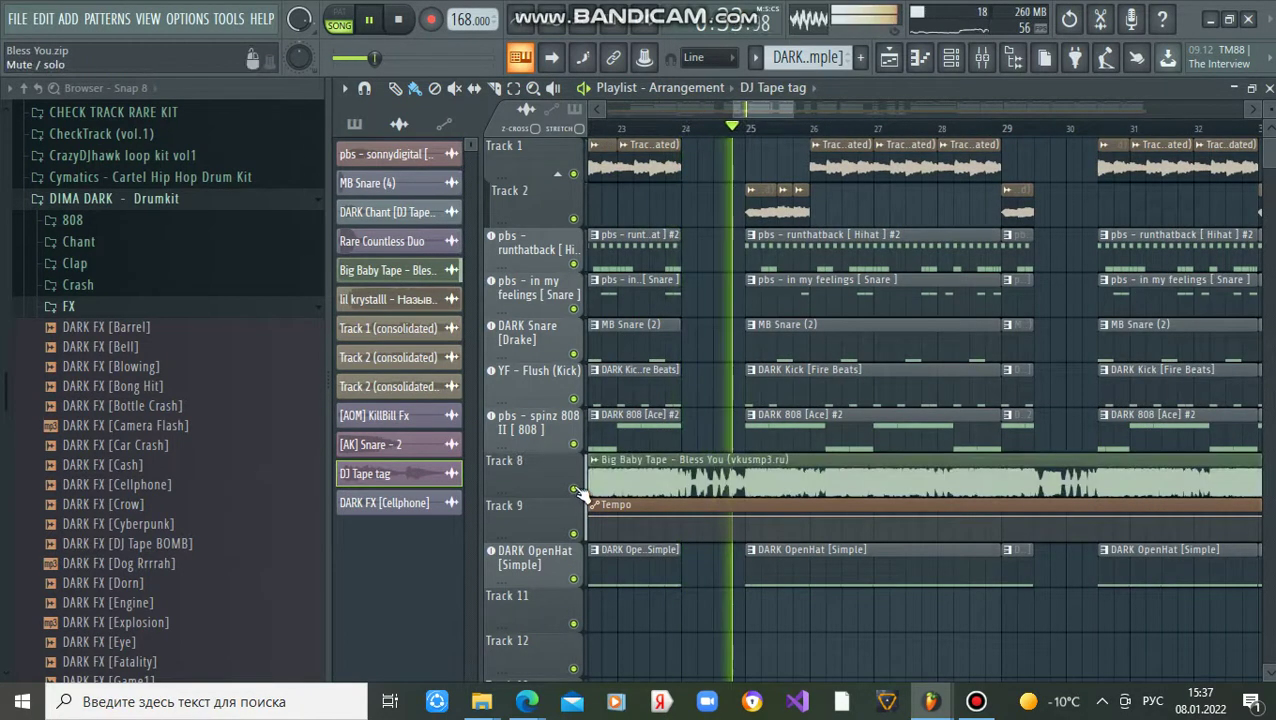
{"action": "left_click", "coordinate": [575, 490]}
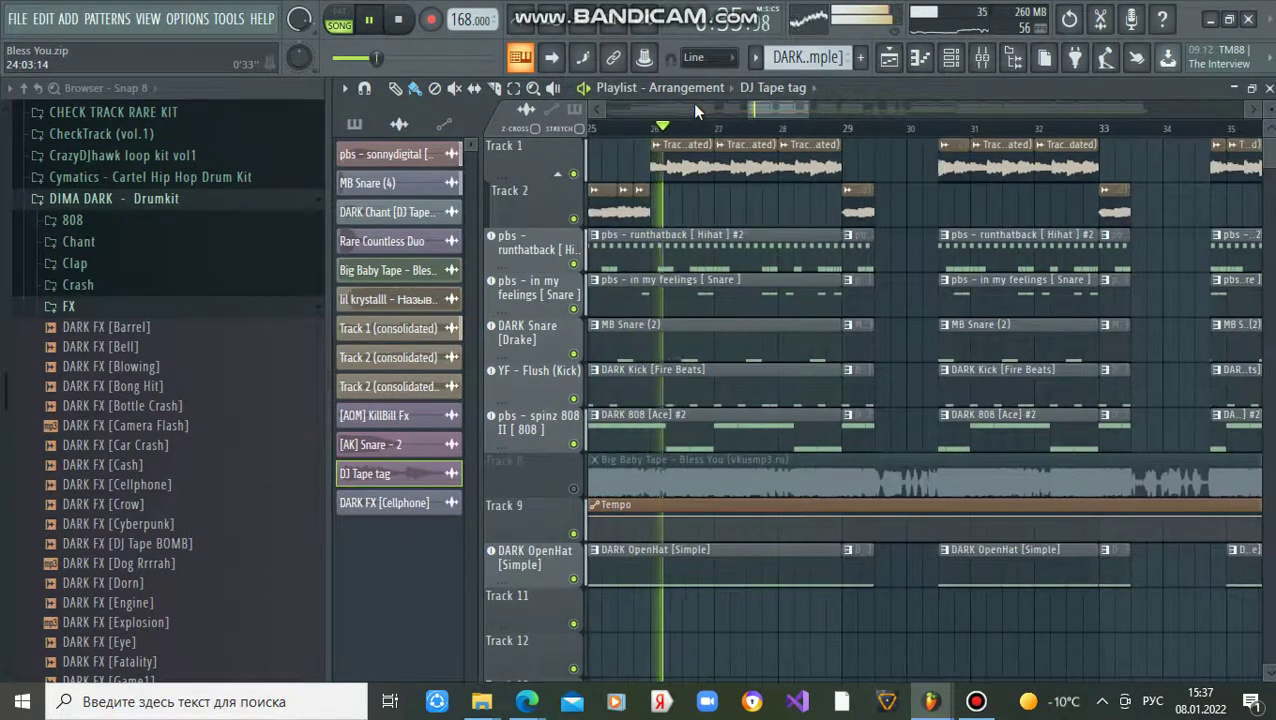
{"action": "left_click", "coordinate": [575, 490]}
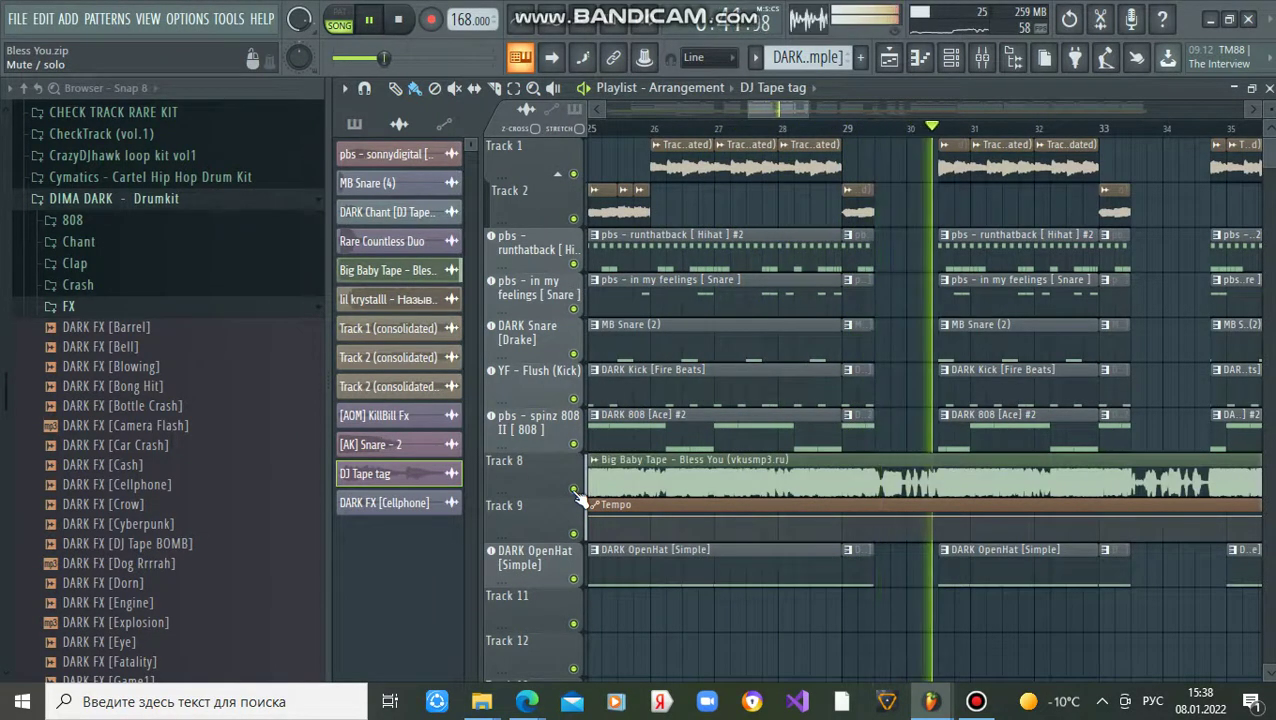
{"action": "left_click", "coordinate": [575, 490]}
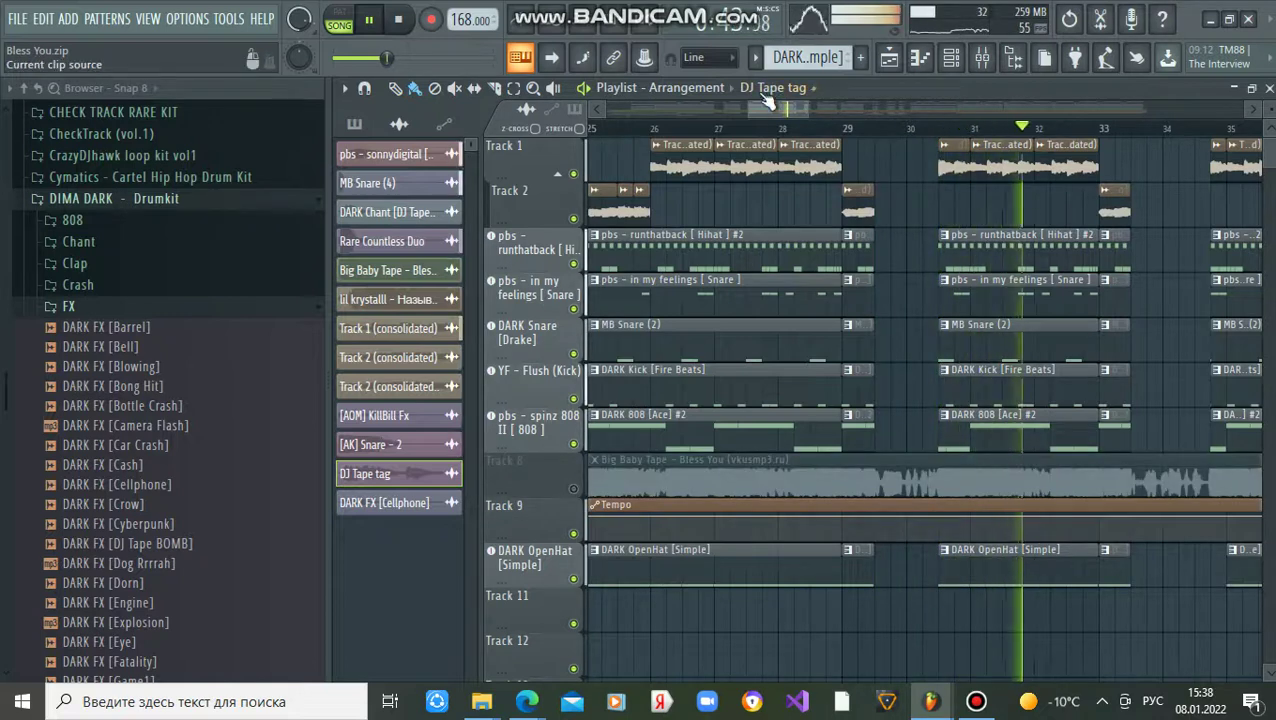
{"action": "left_click_drag", "start_coordinate": [766, 105], "coordinate": [796, 106]}
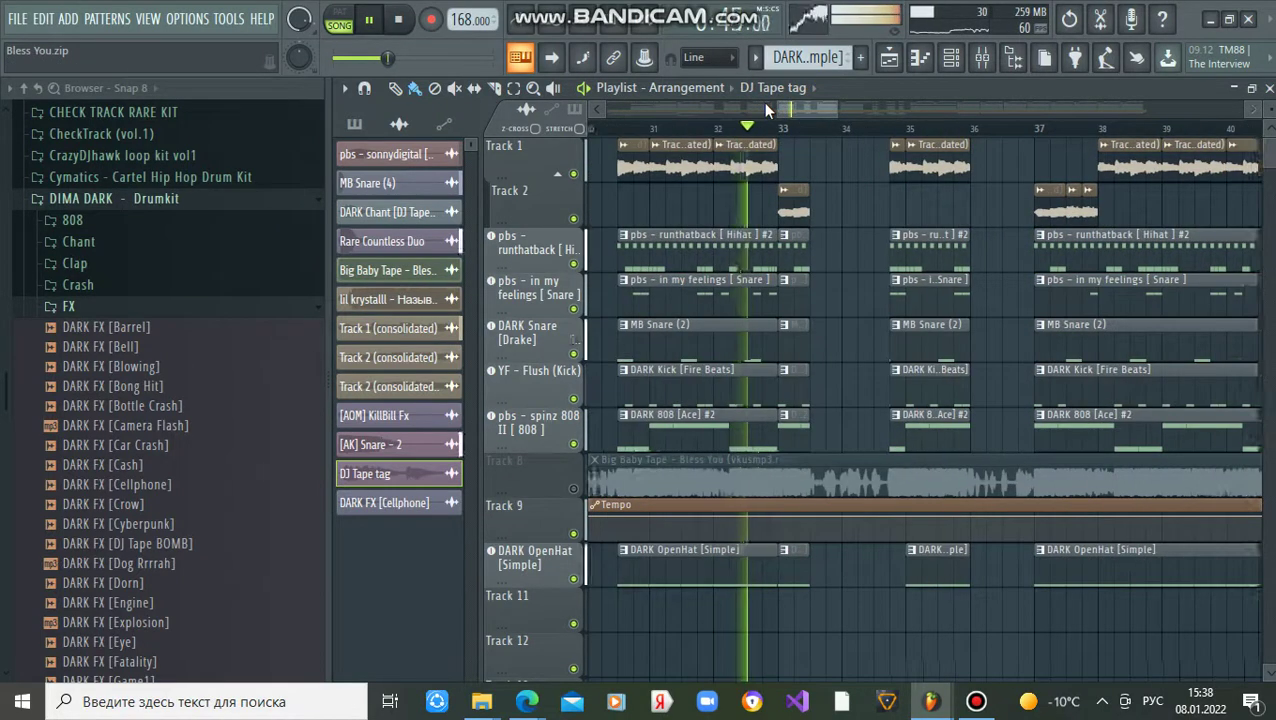
- Briefly unmute the original song on Track 8 around bars 34 and 36, muting it again each time, and follow playback past bar 41
{"action": "left_click", "coordinate": [576, 489]}
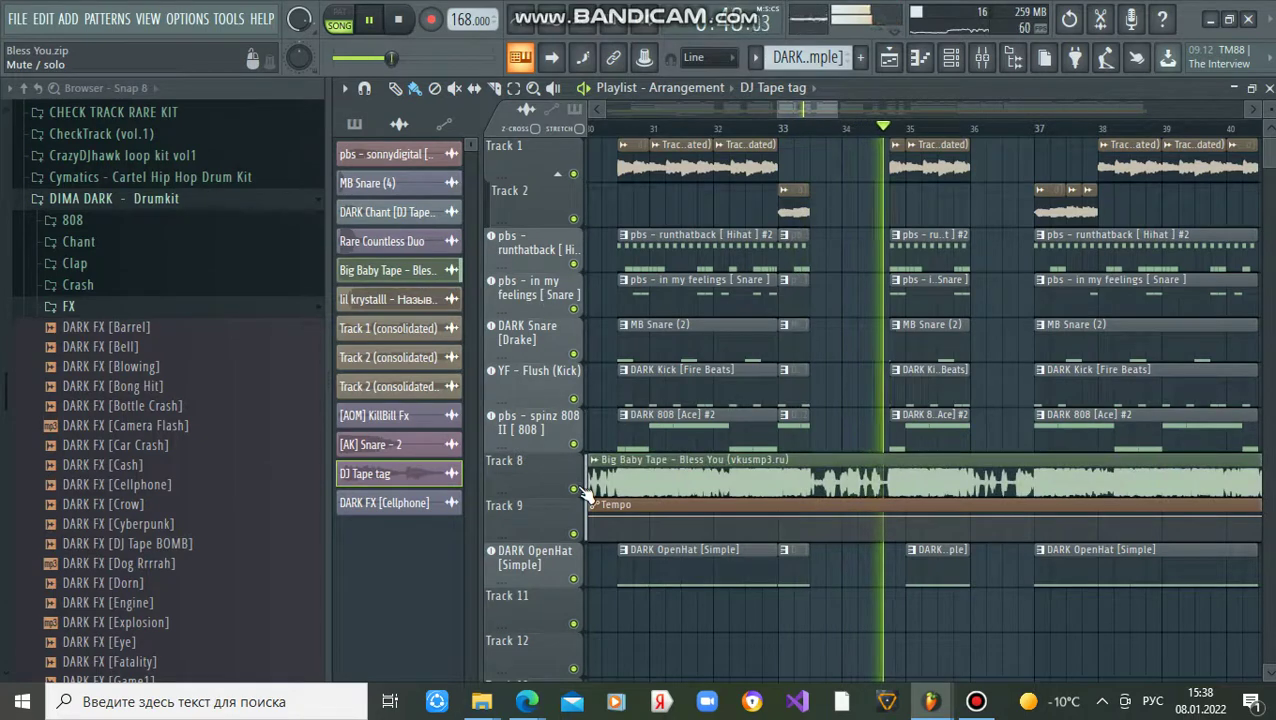
{"action": "left_click", "coordinate": [575, 489]}
{"action": "left_click_drag", "start_coordinate": [802, 107], "coordinate": [816, 108]}
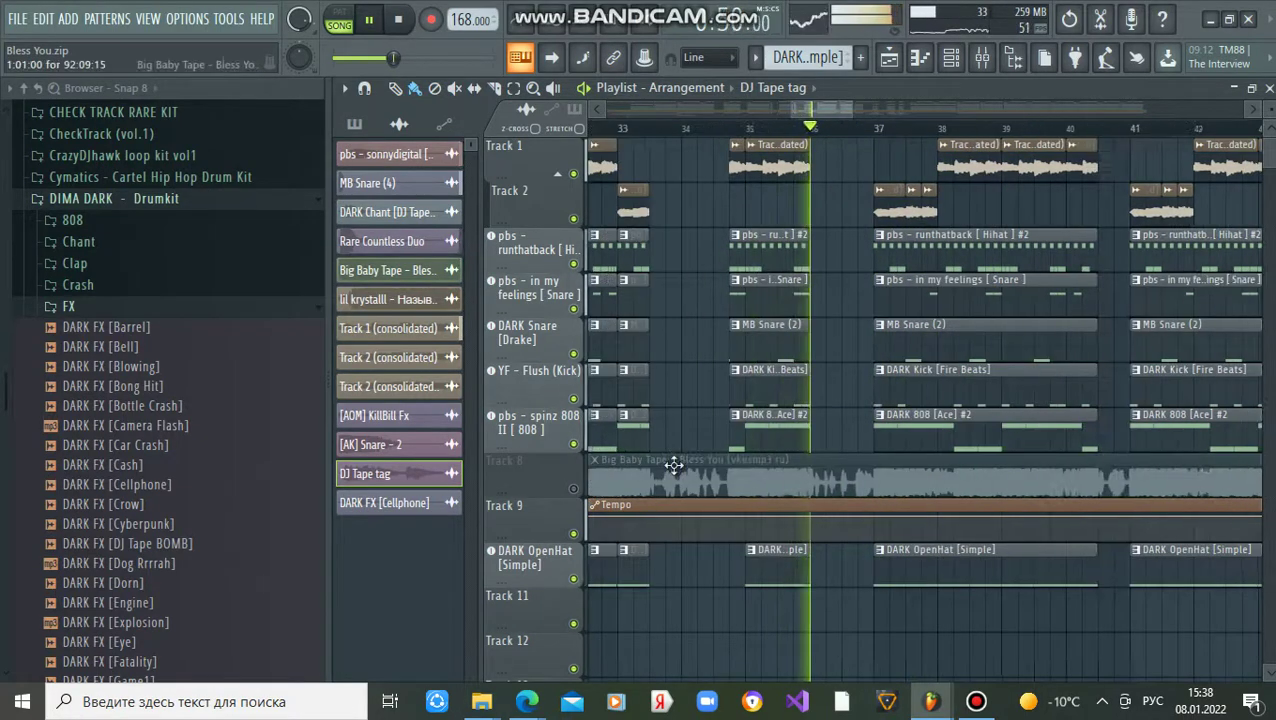
{"action": "left_click", "coordinate": [575, 489]}
{"action": "left_click", "coordinate": [575, 489]}
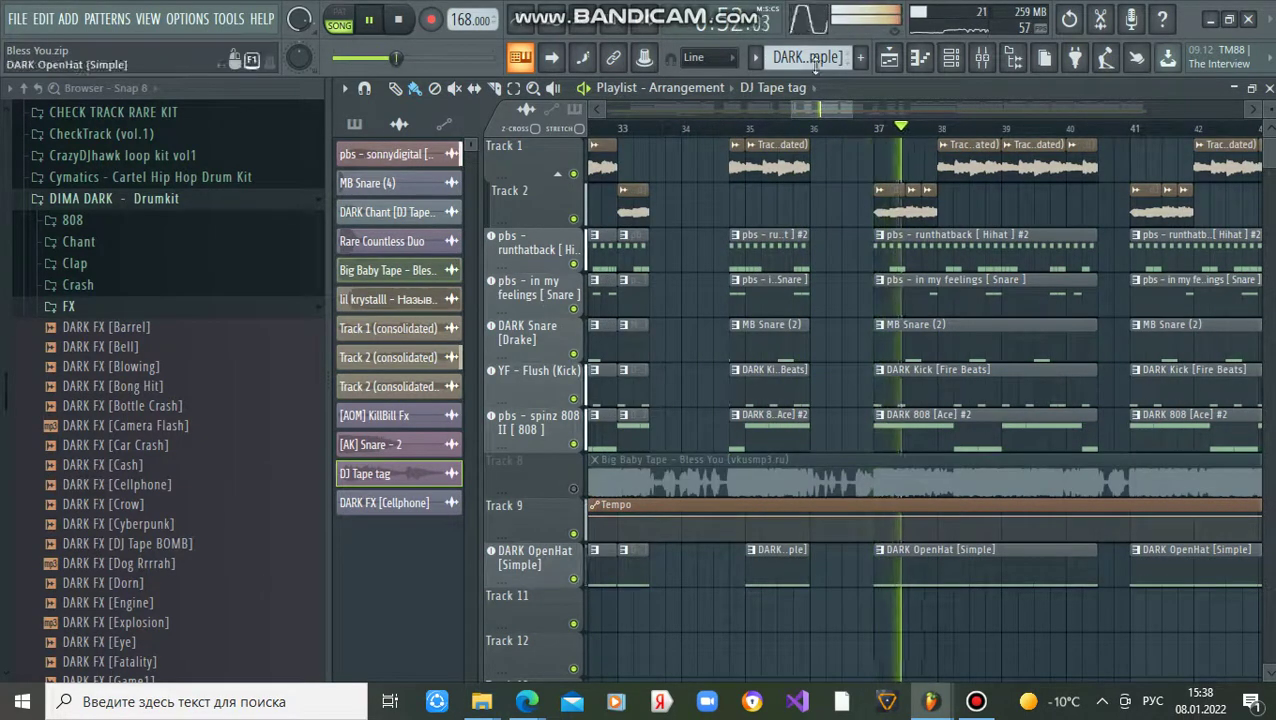
{"action": "scroll", "coordinate": [817, 113], "scroll_direction": "down", "scroll_amount": 2}
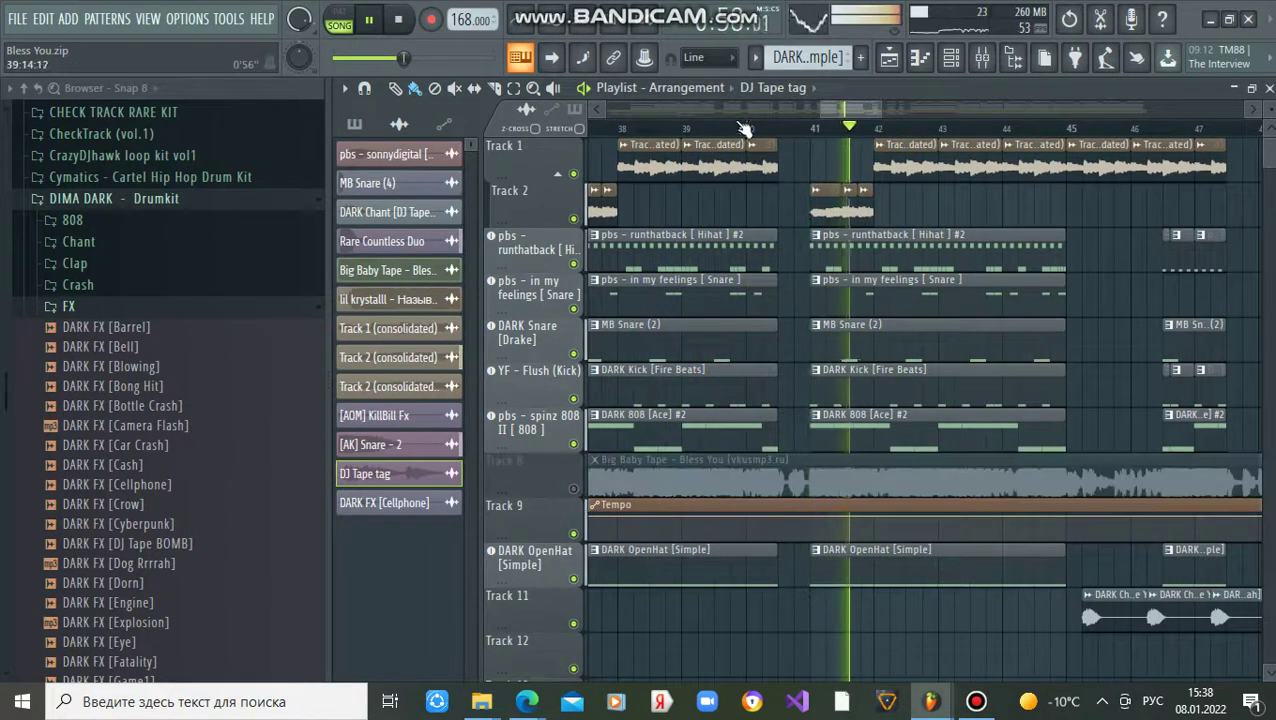
{"action": "scroll", "coordinate": [732, 117], "scroll_direction": "down", "scroll_amount": 1}
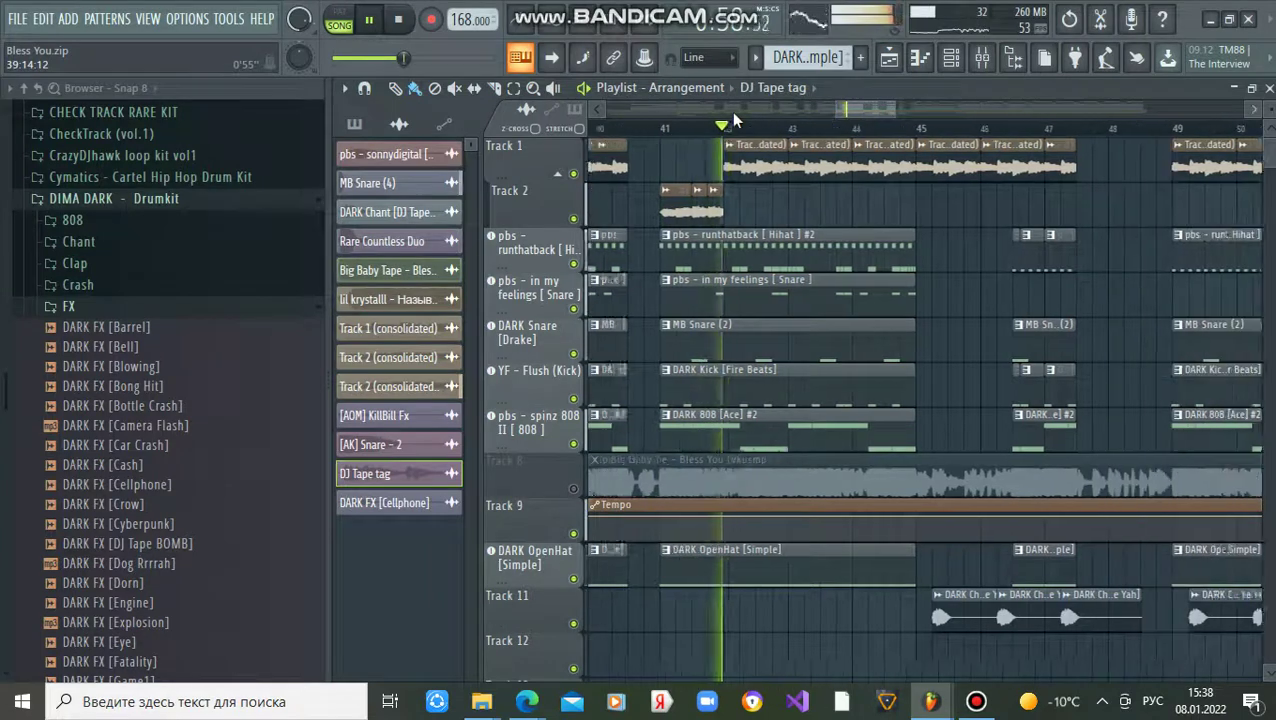
- Toggle Track 8's mute around bars 47, 52 and 58 to compare the original song with the beat, leaving the track muted
{"action": "left_click", "coordinate": [584, 495]}
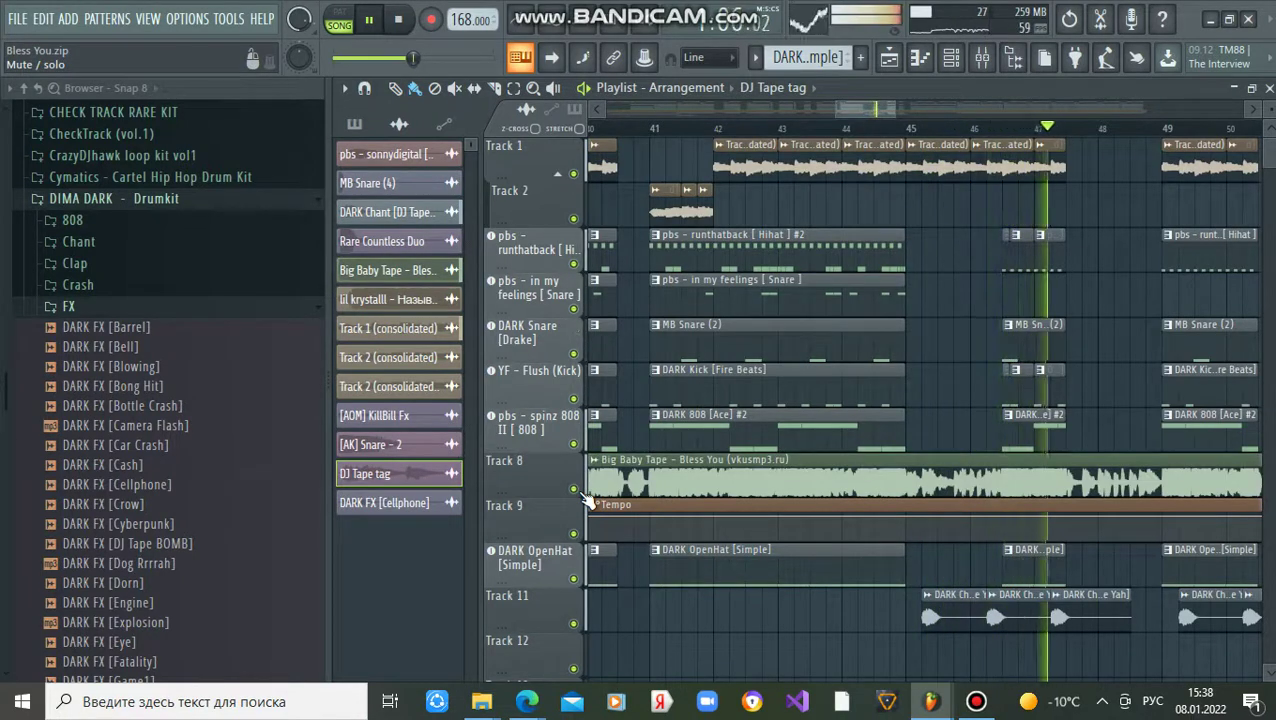
{"action": "left_click", "coordinate": [588, 492]}
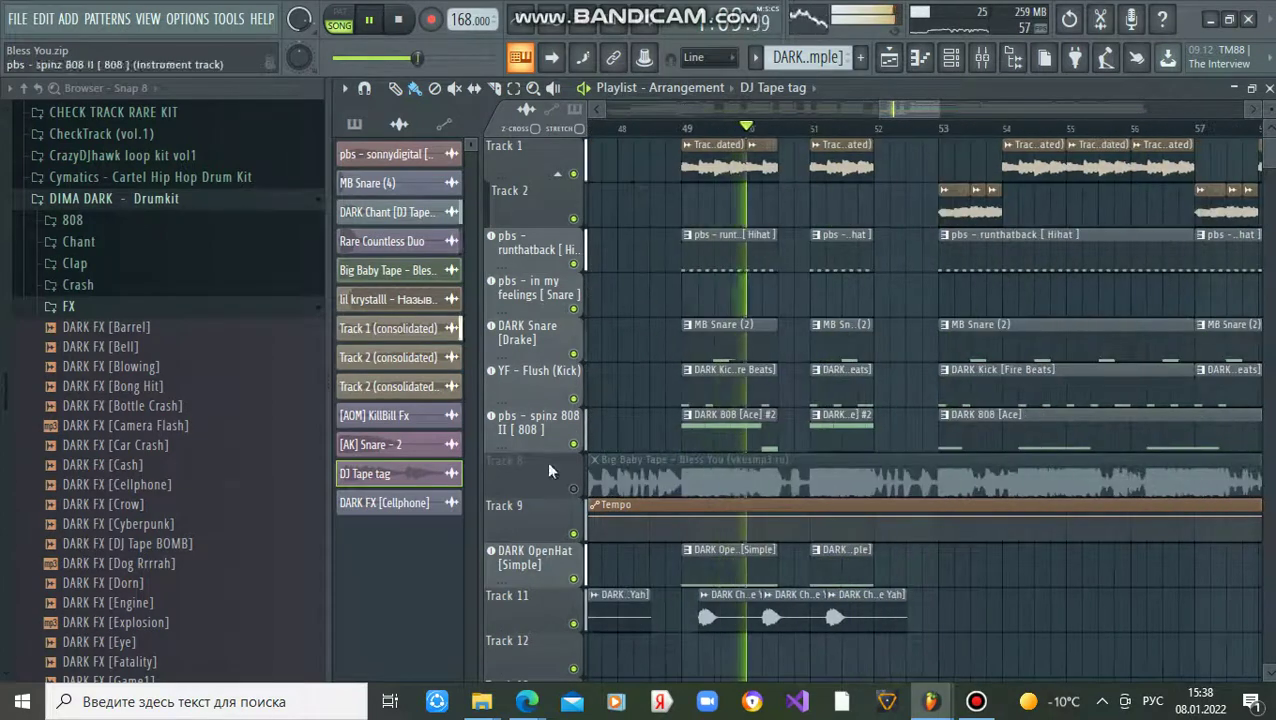
{"action": "left_click", "coordinate": [576, 490]}
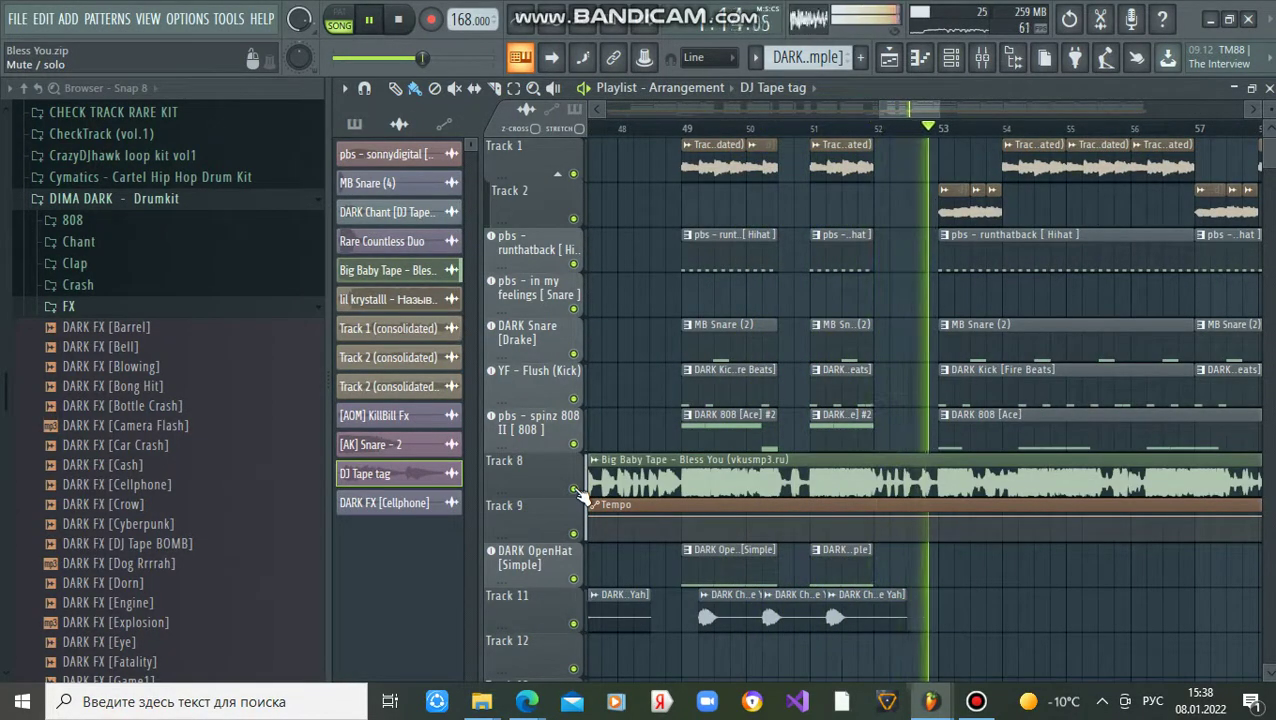
{"action": "left_click", "coordinate": [576, 490]}
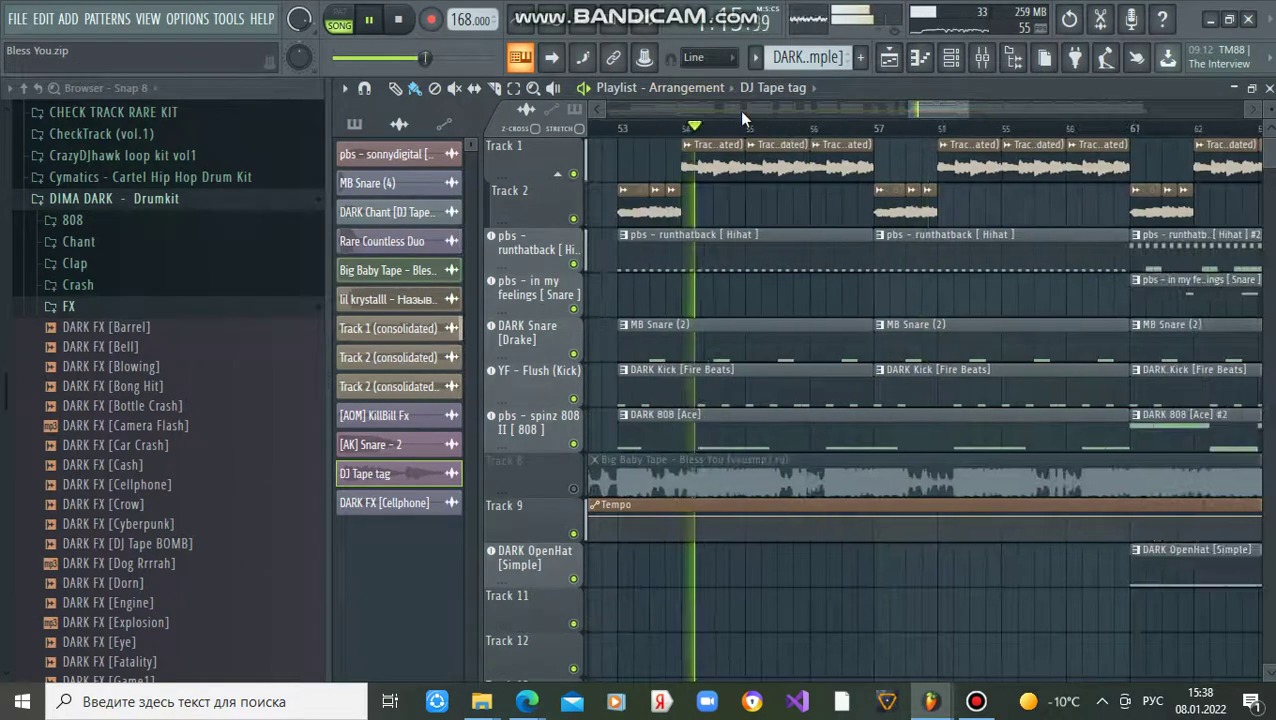
{"action": "left_click", "coordinate": [577, 490]}
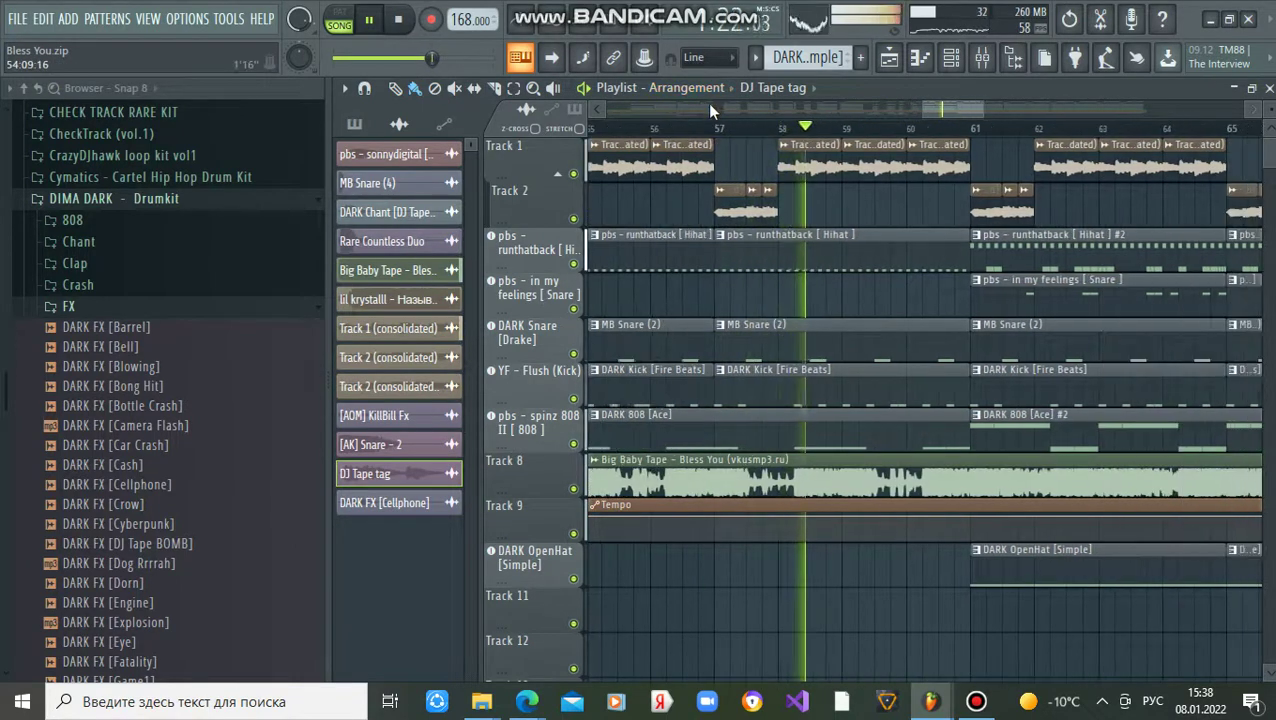
{"action": "left_click", "coordinate": [577, 489]}
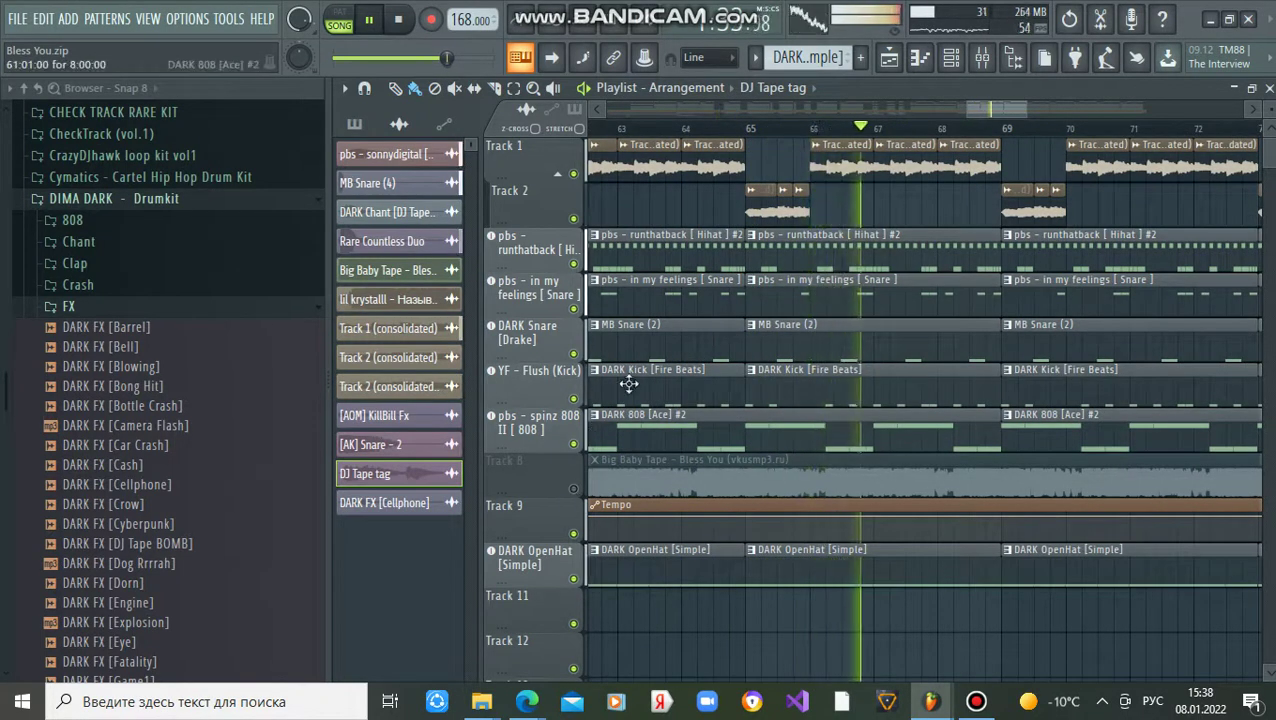
- Compare Track 8's original audio with the beat around bar 76, mute it again, and follow playback towards the arrangement's end
{"action": "scroll", "coordinate": [745, 135], "scroll_direction": "down", "scroll_amount": 6}
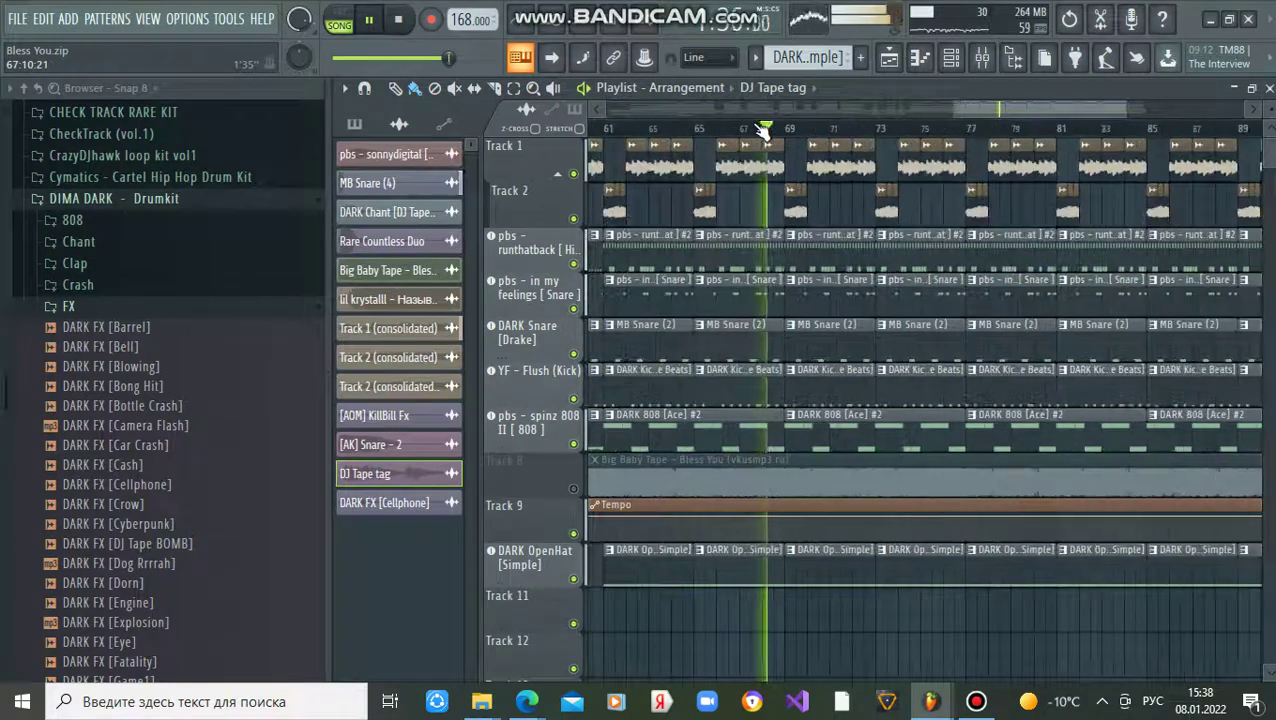
{"action": "scroll", "coordinate": [832, 133], "scroll_direction": "up", "scroll_amount": 4}
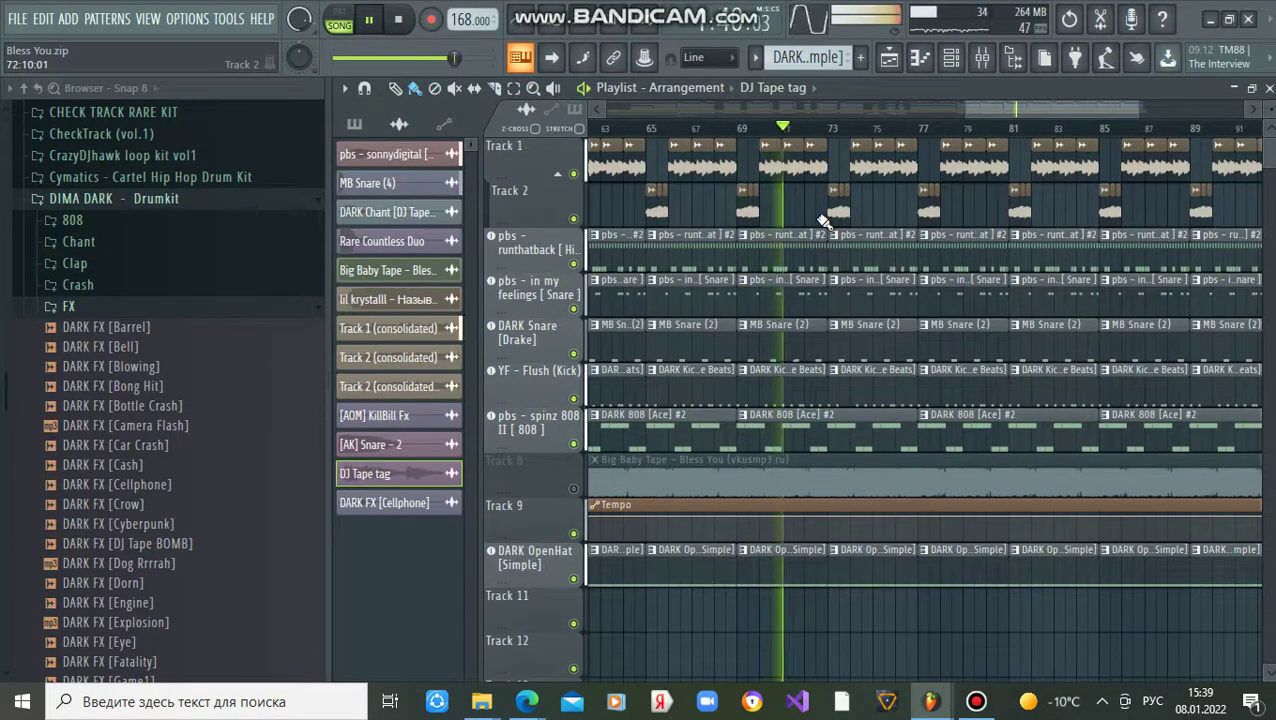
{"action": "left_click", "coordinate": [575, 490]}
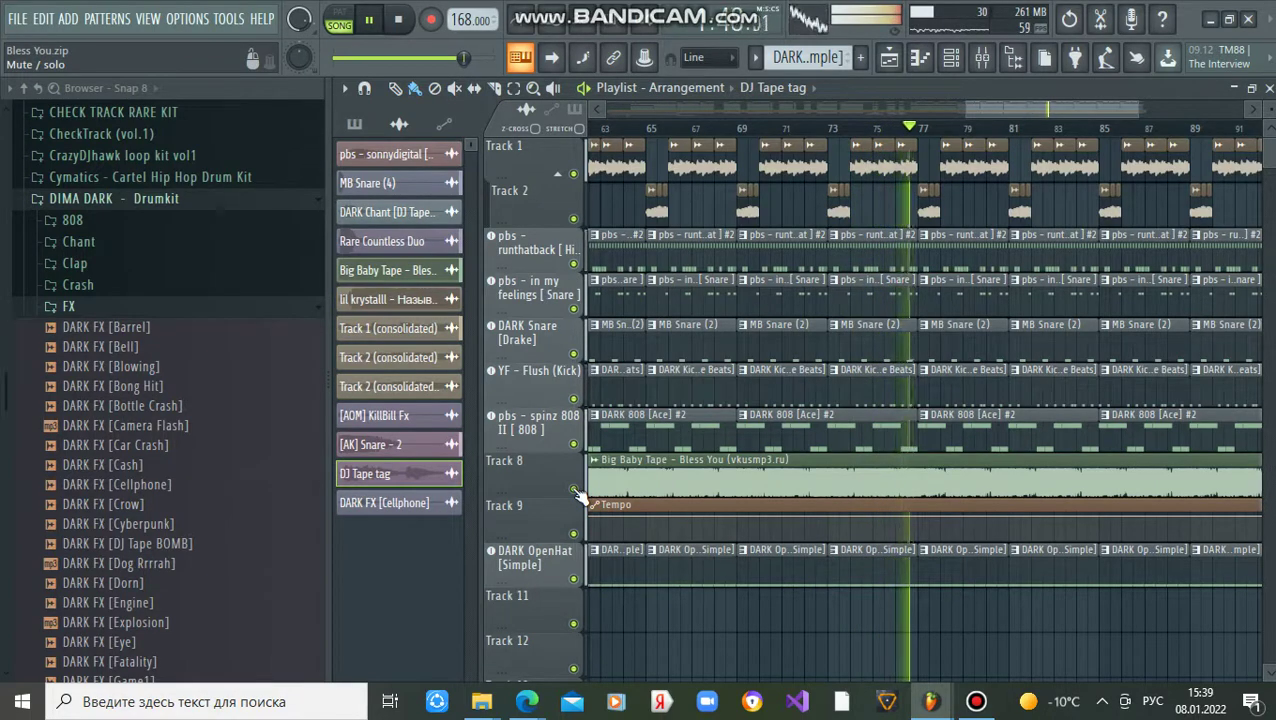
{"action": "left_click", "coordinate": [575, 490]}
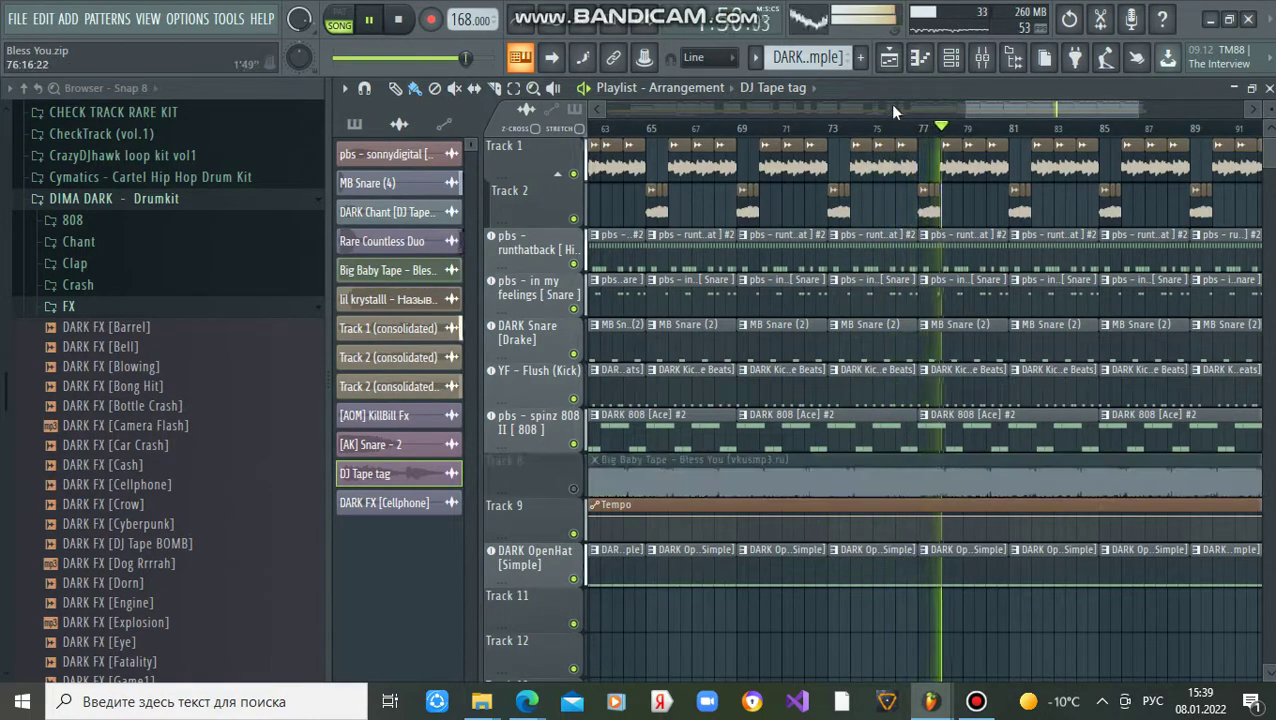
{"action": "scroll", "coordinate": [877, 103], "scroll_direction": "down", "scroll_amount": 3}
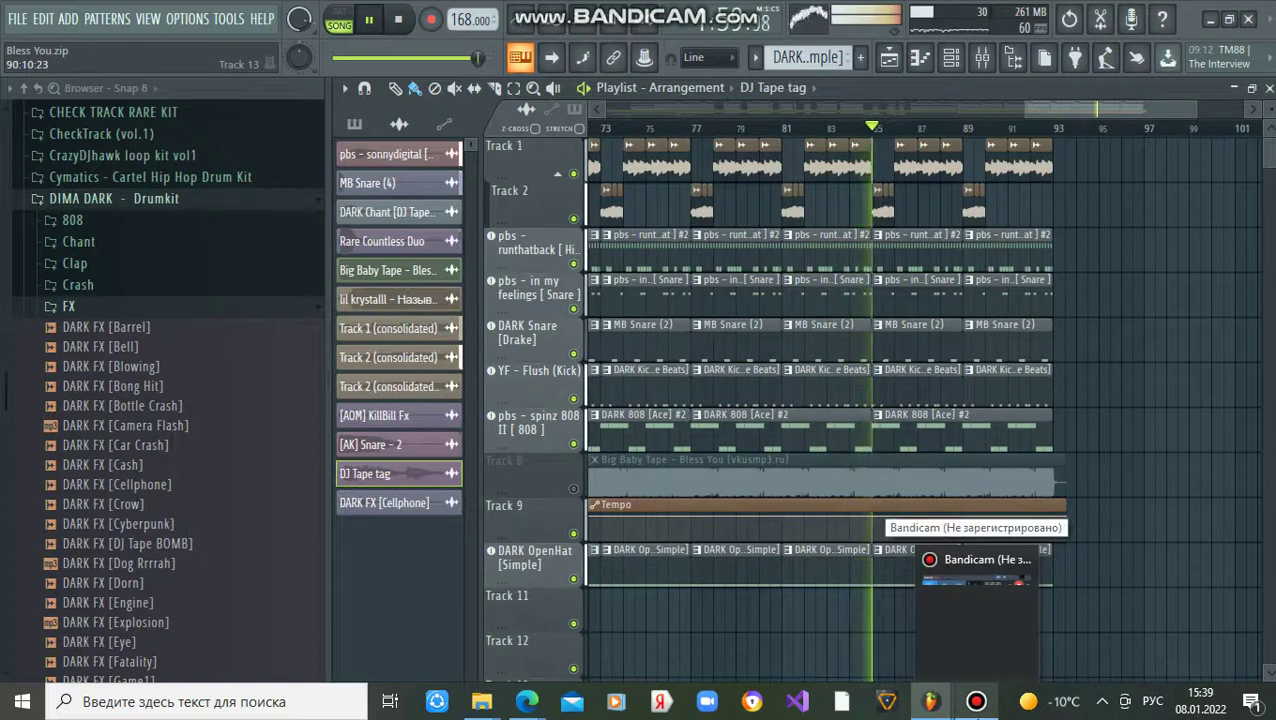
{"action": "left_click", "coordinate": [976, 701]}
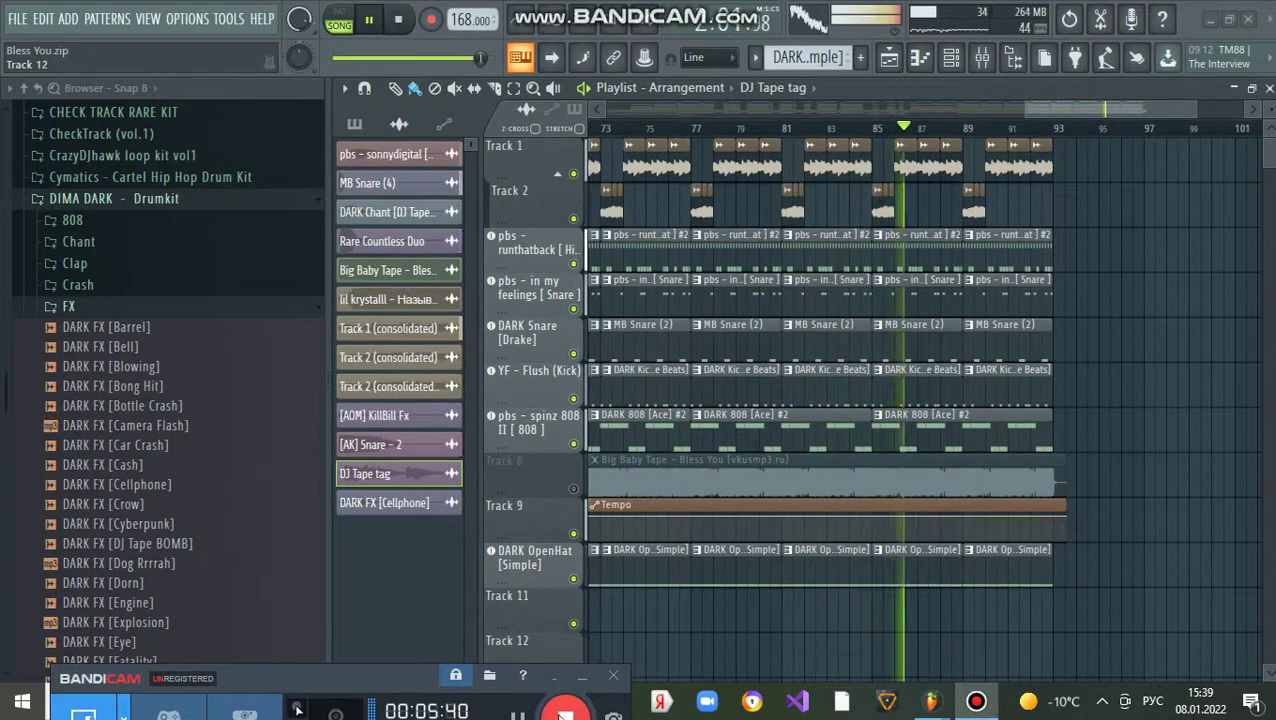